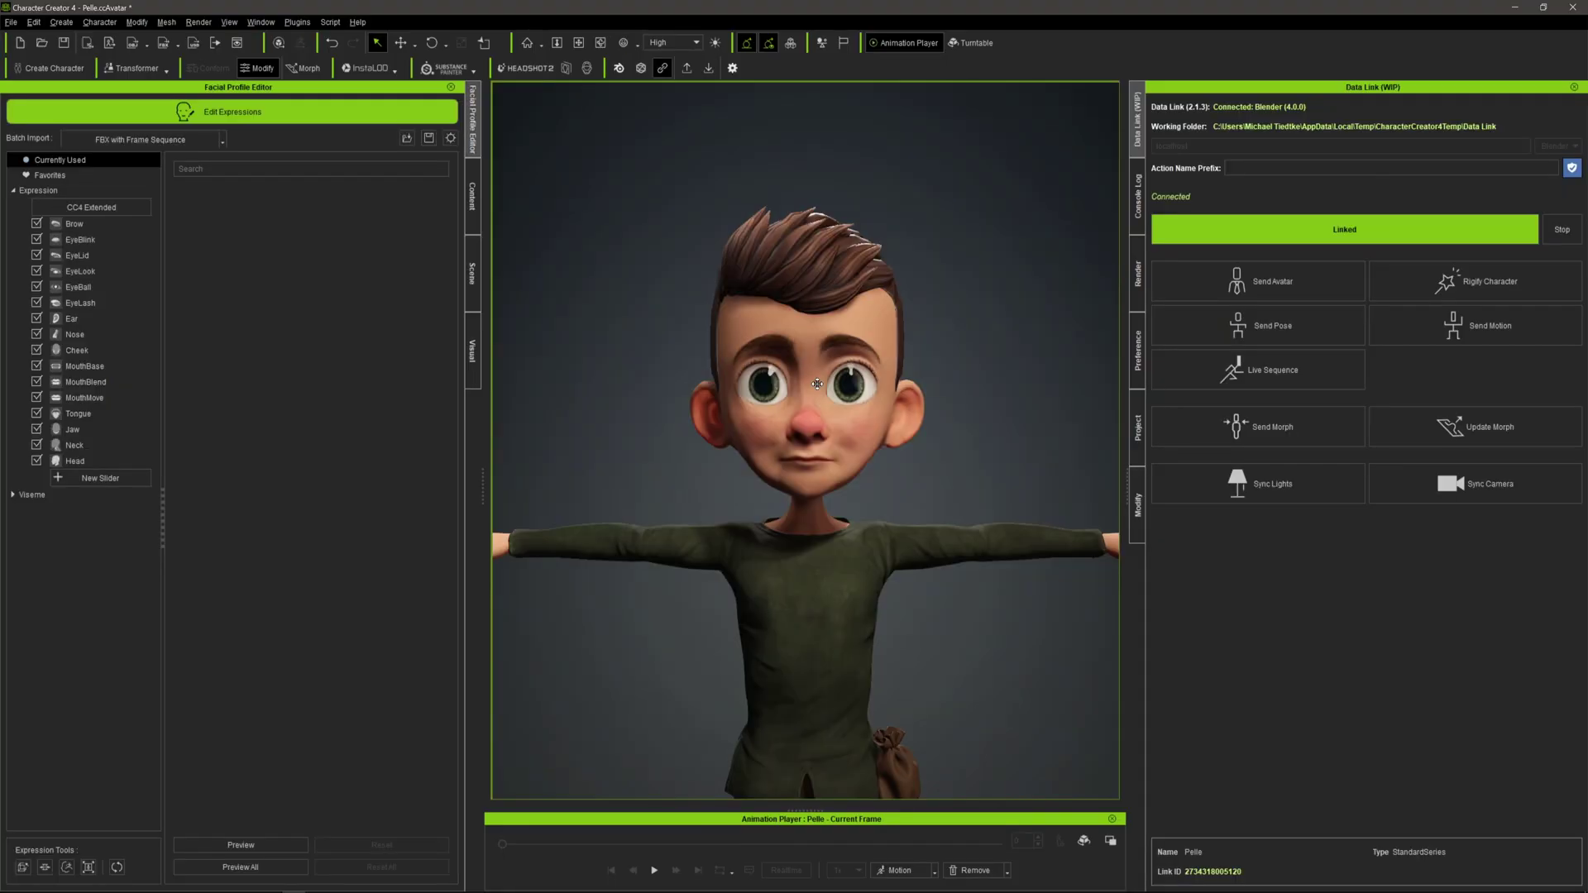
- Send the Pelle avatar to Blender through the Data Link
click(1282, 289)
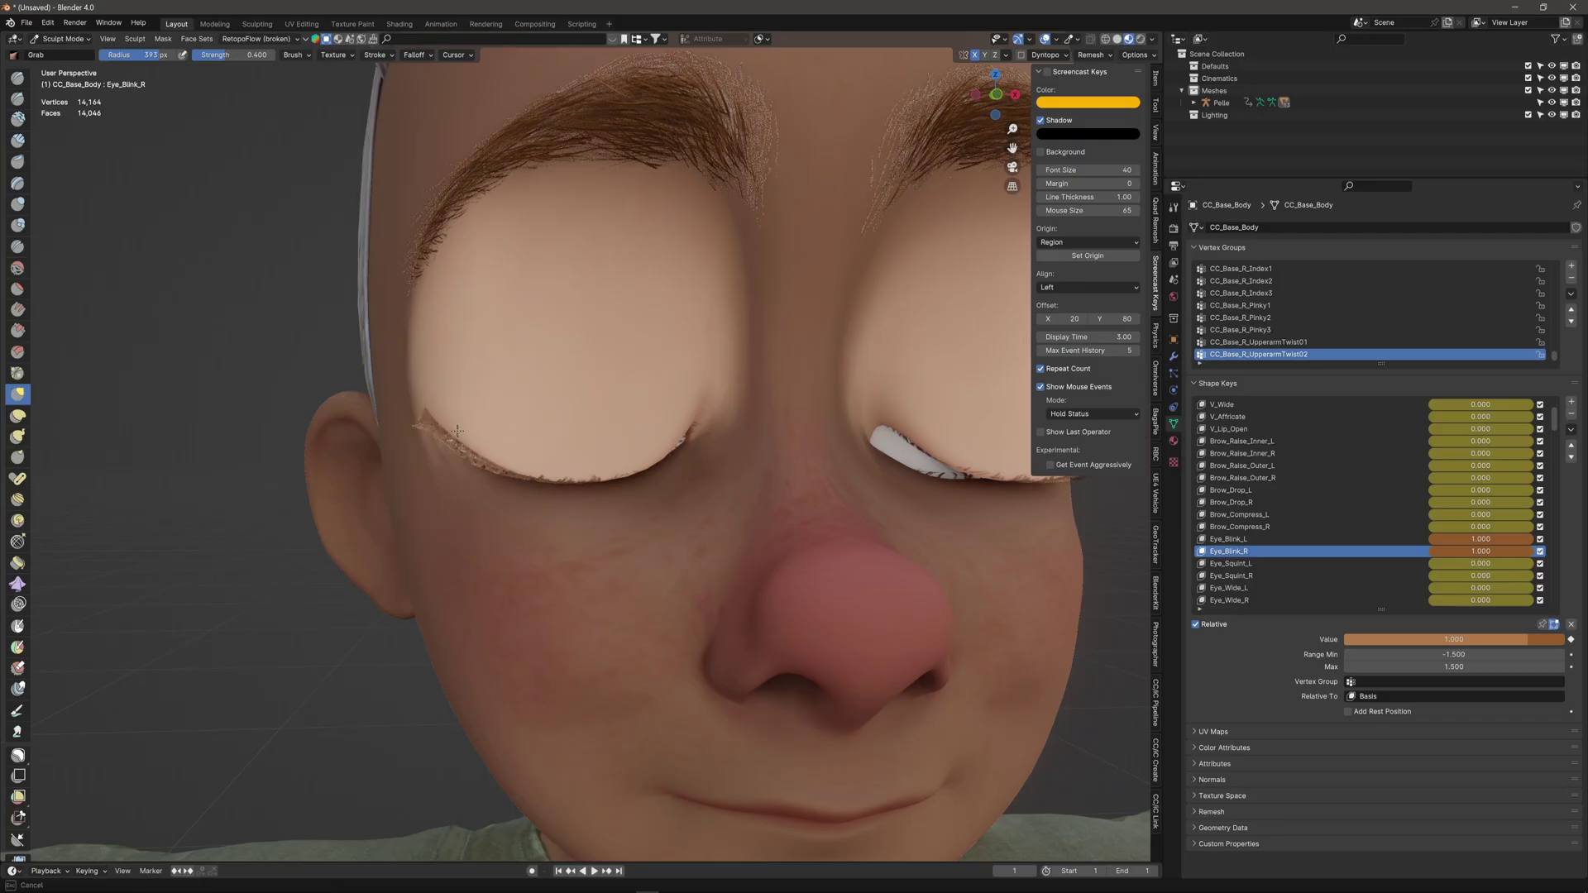
- In Blender, resize the Grab brush and sculpt the closed eyelid on the body's Eye_Blink_R shape key
middle_drag(530, 397, 561, 372)
scroll(604, 323, up, 2)
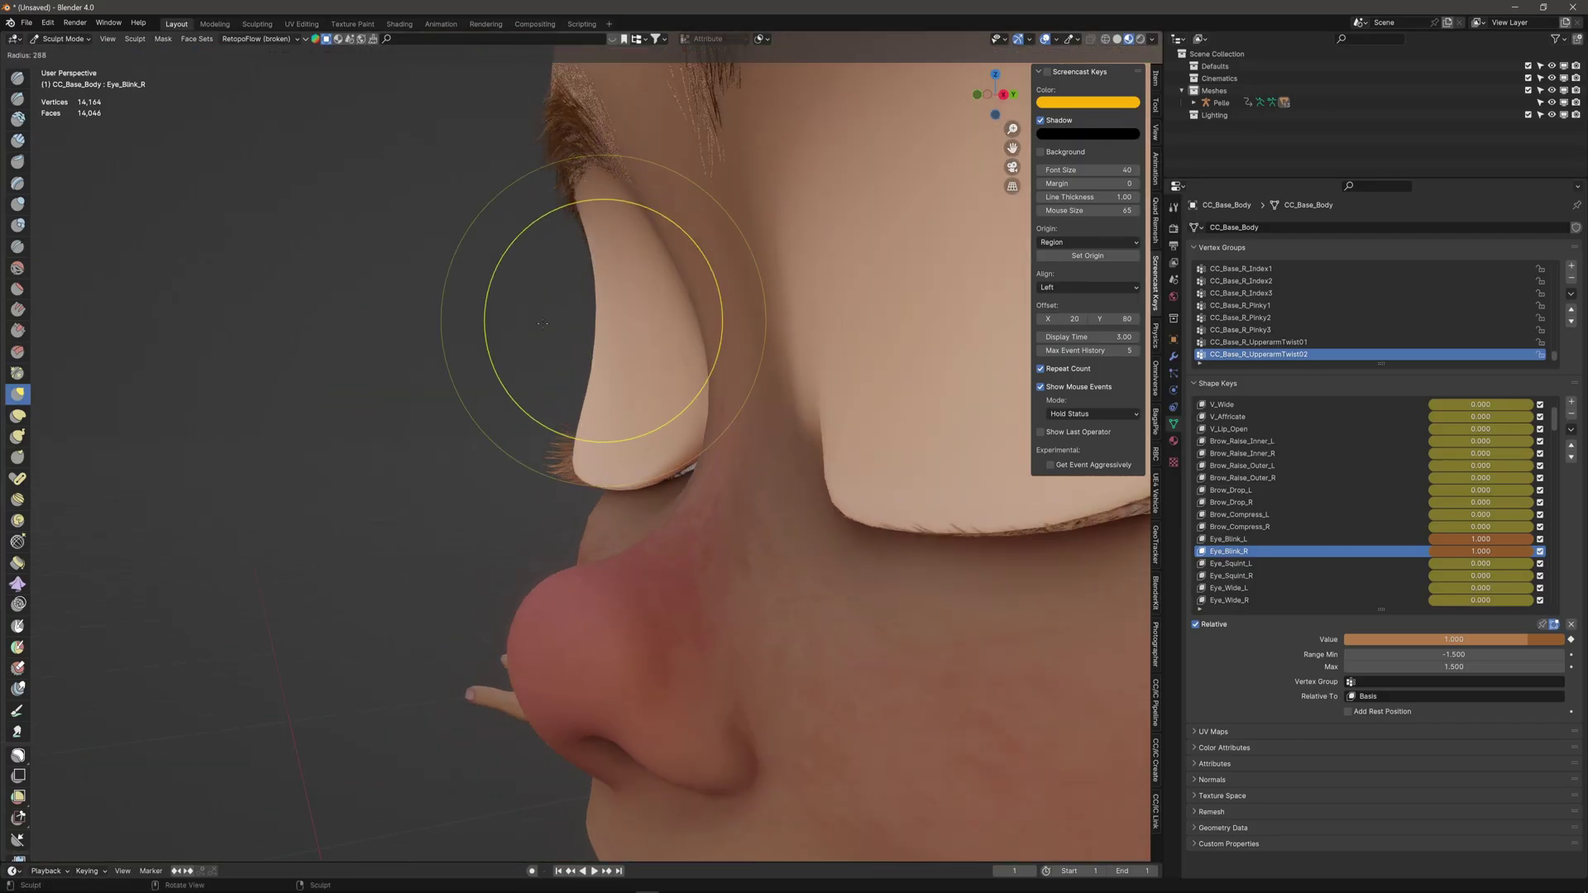
click(542, 323)
drag(603, 331, 570, 347)
middle_drag(569, 405, 744, 455)
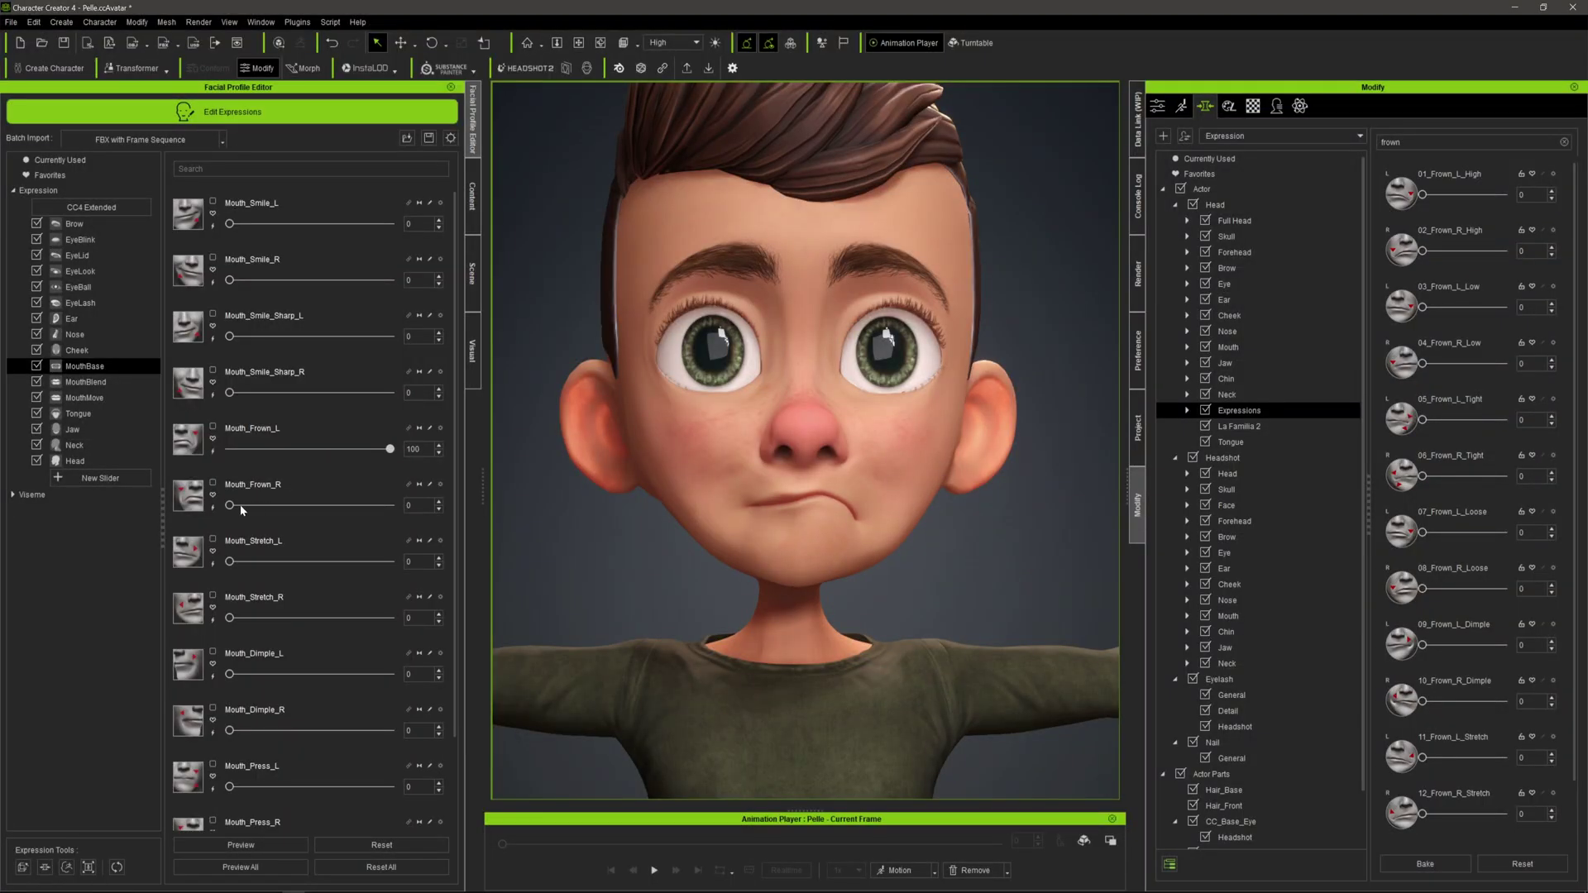
drag(240, 506, 510, 500)
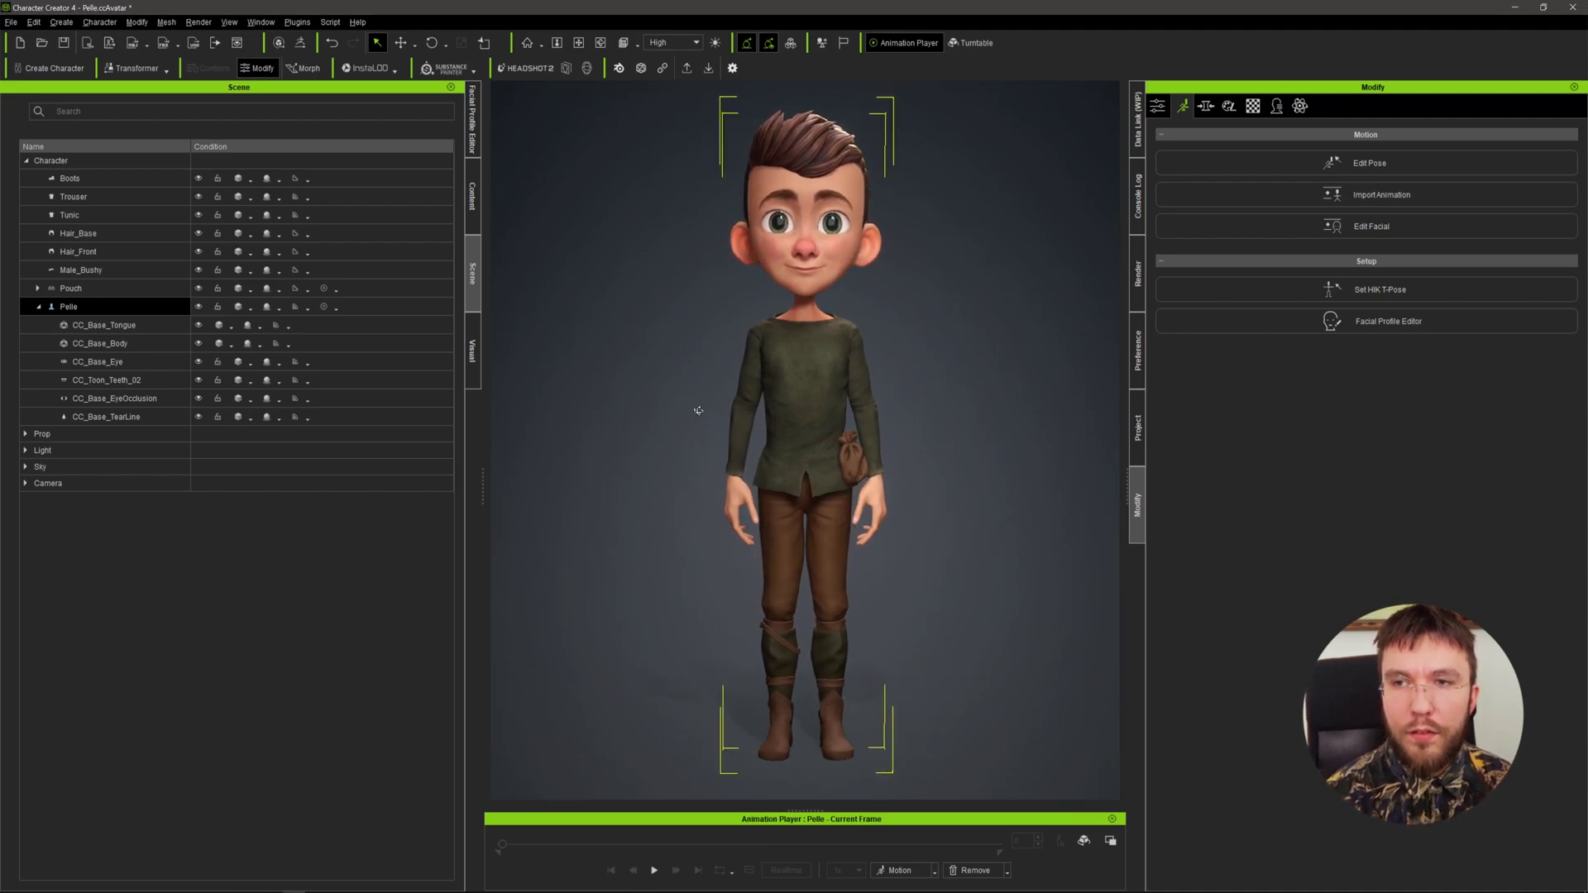
scroll(778, 329, up, 5)
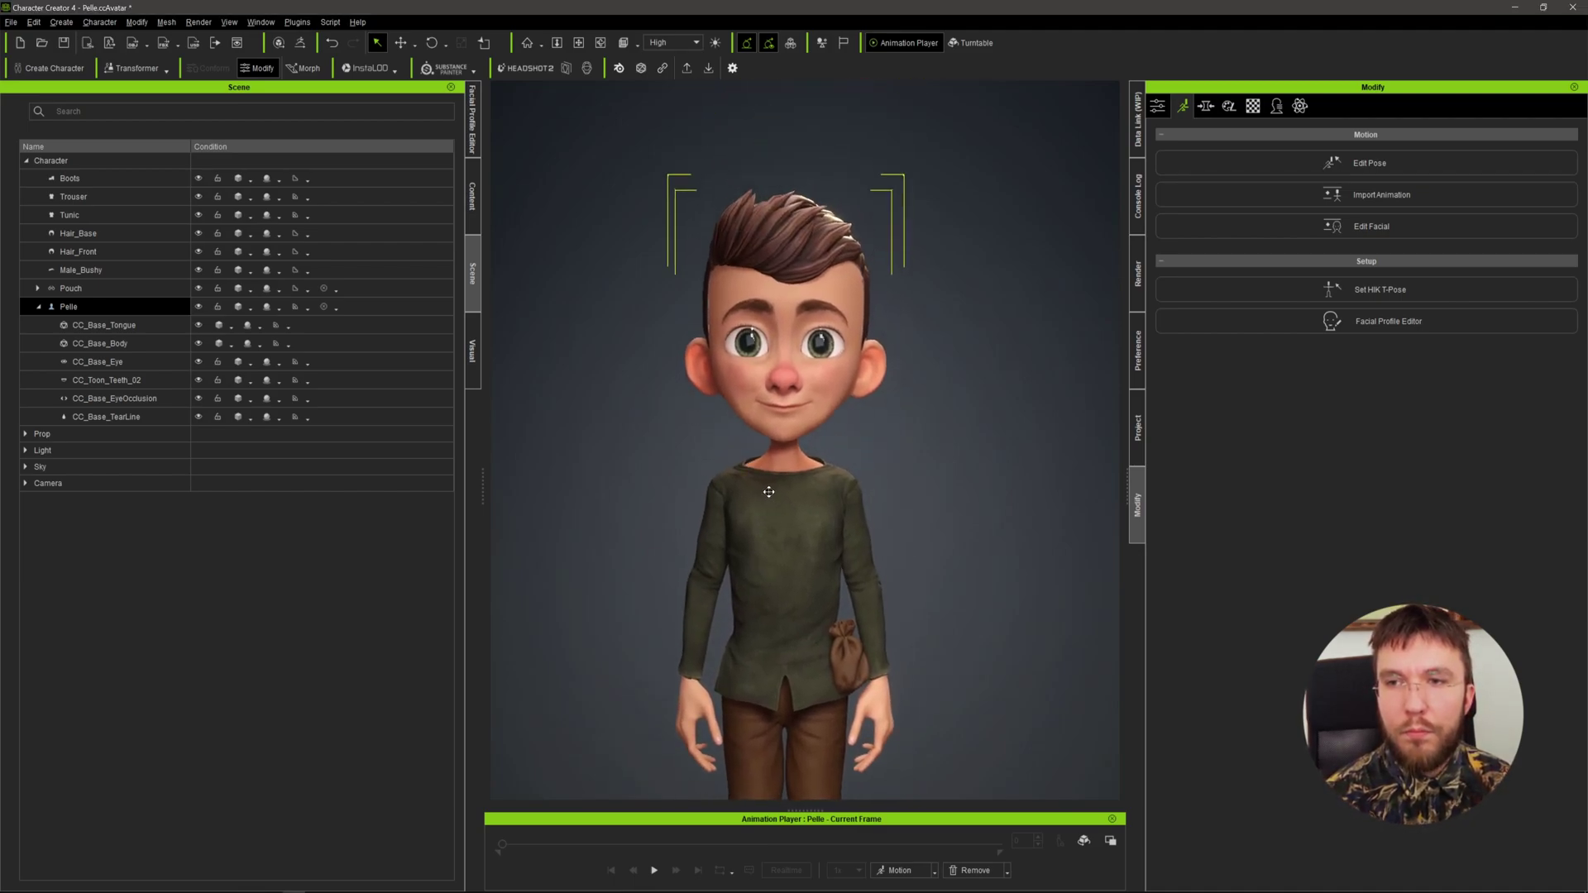
scroll(750, 450, up, 5)
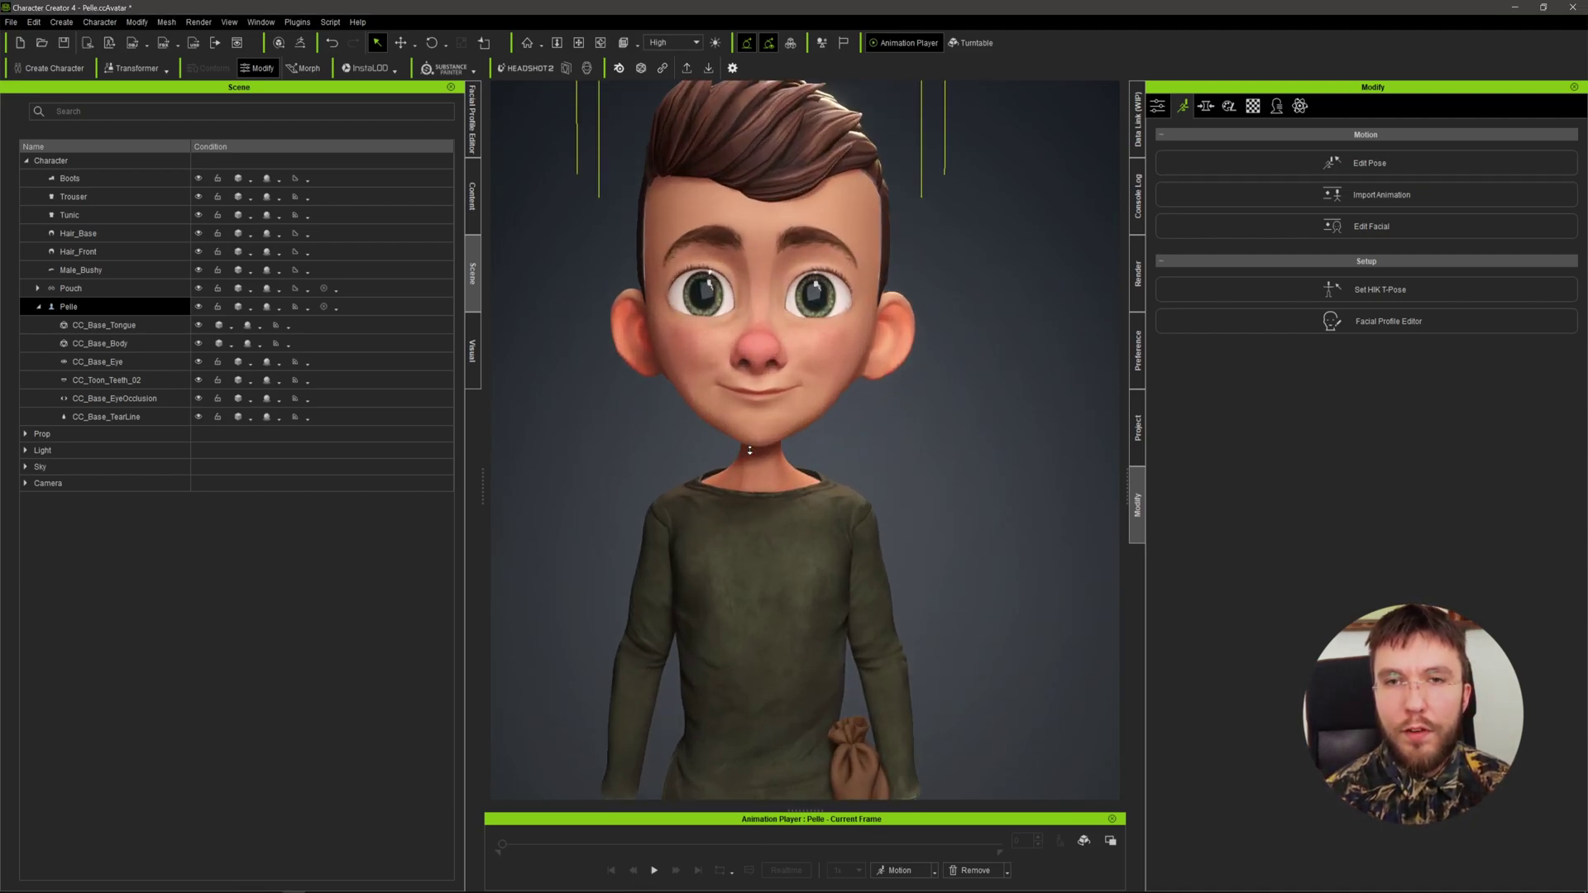
right_drag(750, 450, 878, 600)
scroll(724, 568, down, 8)
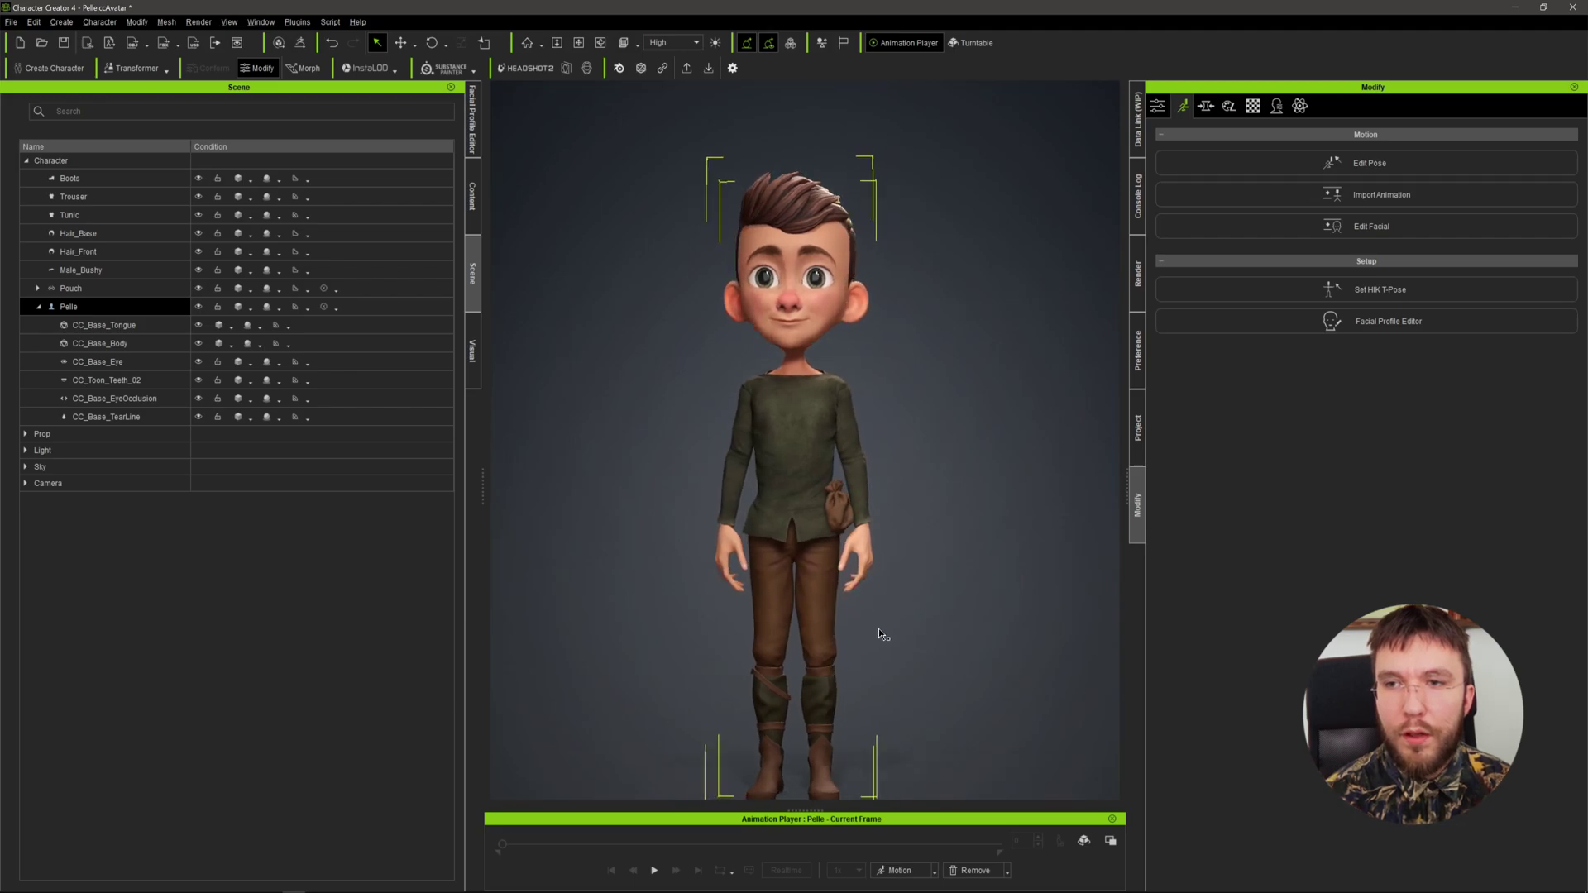
middle_drag(880, 634, 880, 585)
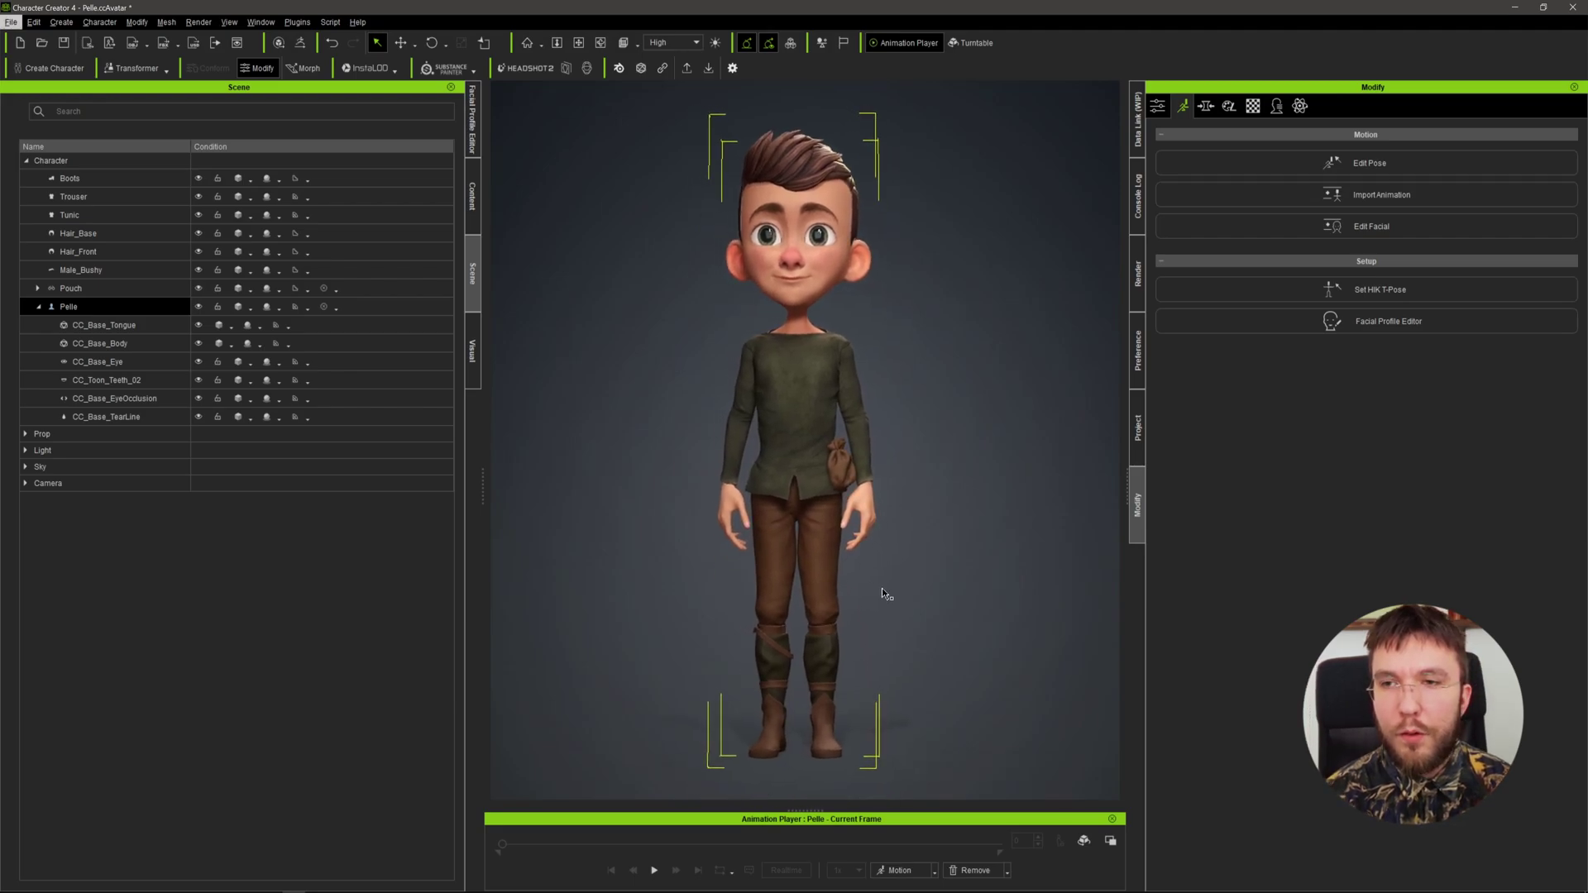
alt+right_drag(886, 594, 895, 601)
middle_drag(894, 600, 873, 590)
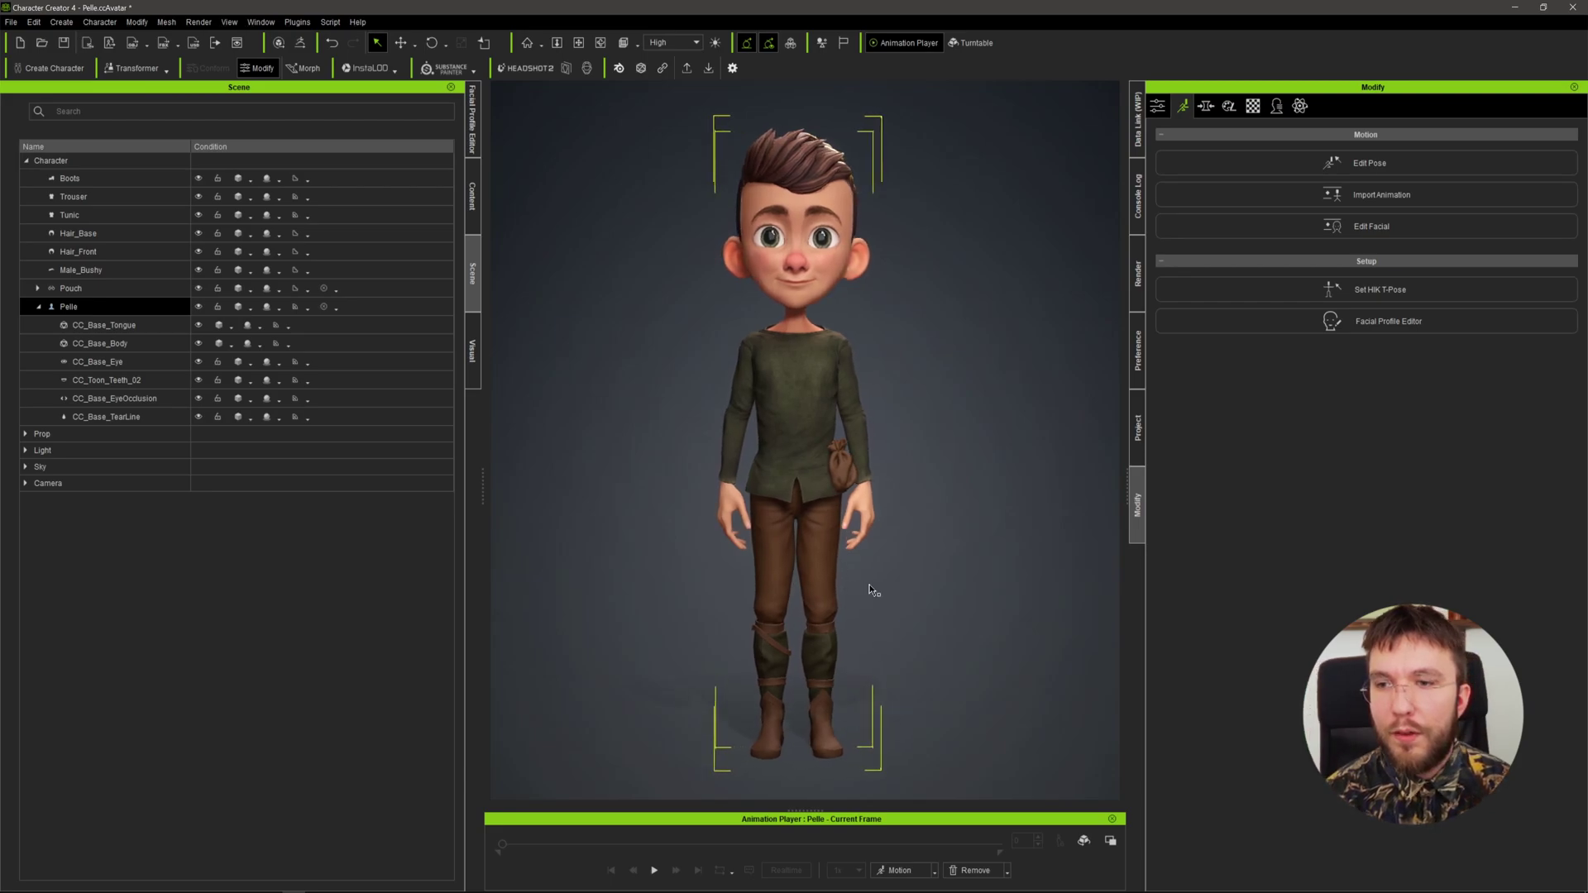
- In Character Creator, play the Full Face facial rig calibration motion on the character, and stop playback after reviewing the expressions
click(897, 868)
mouse_move(935, 766)
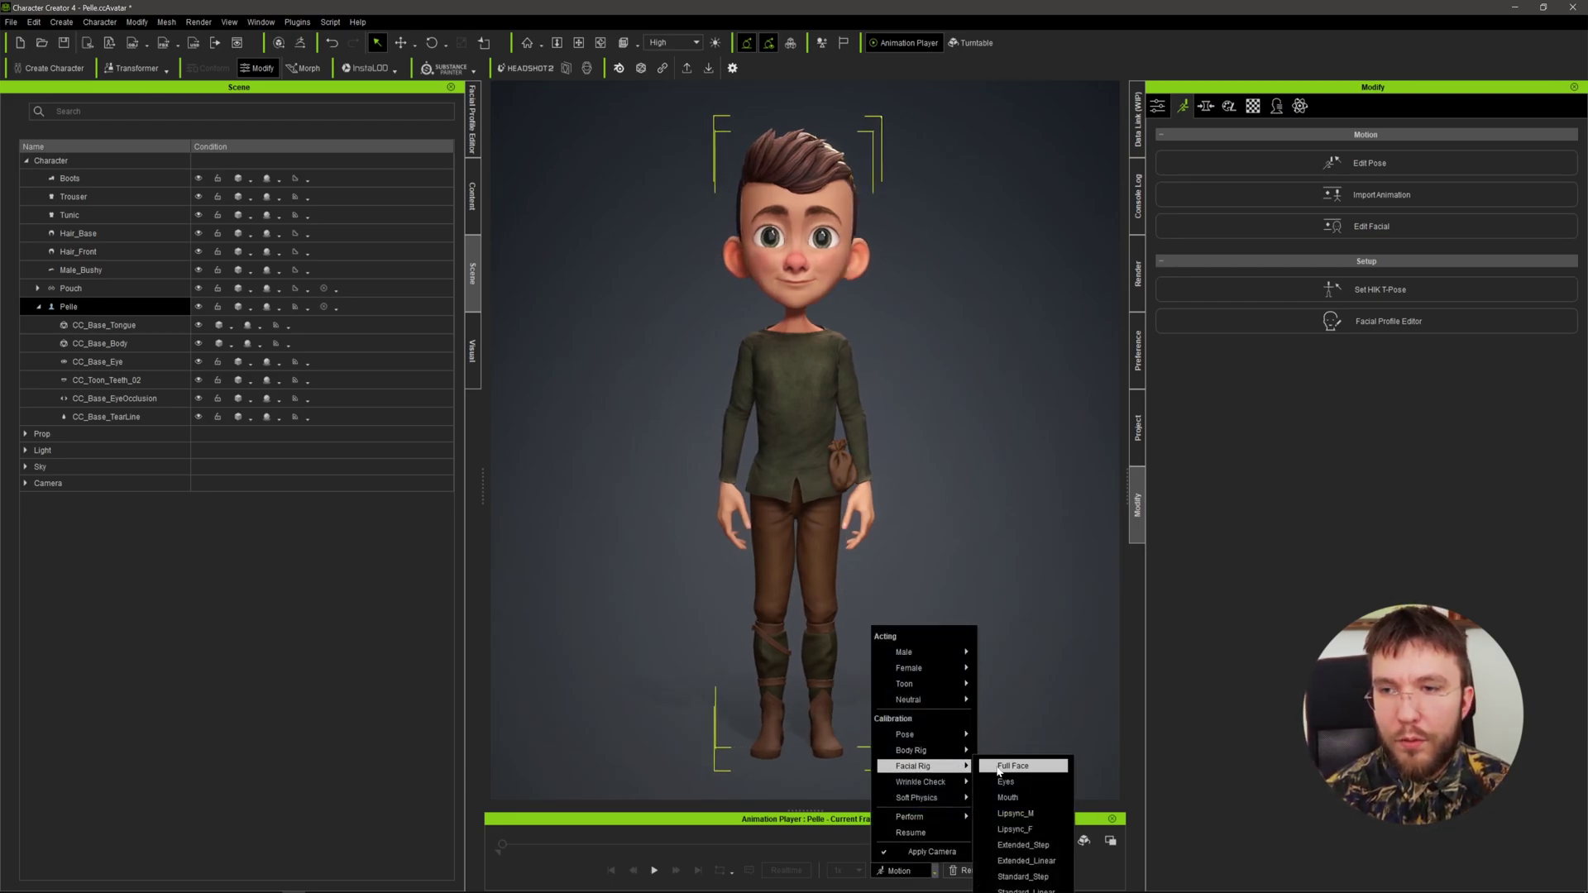
click(1002, 767)
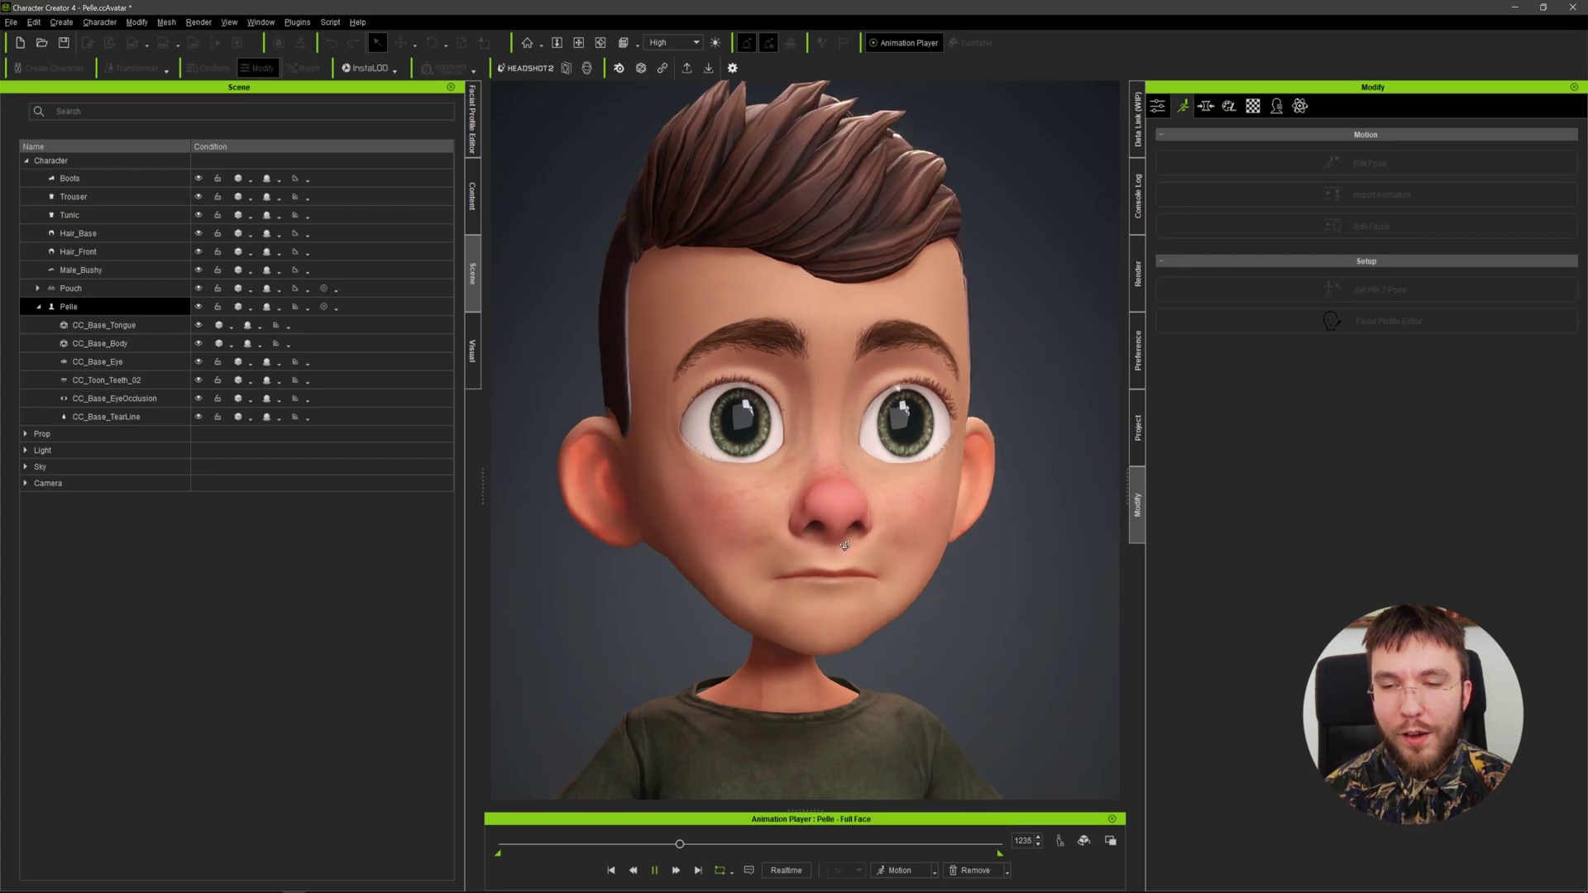
key(space)
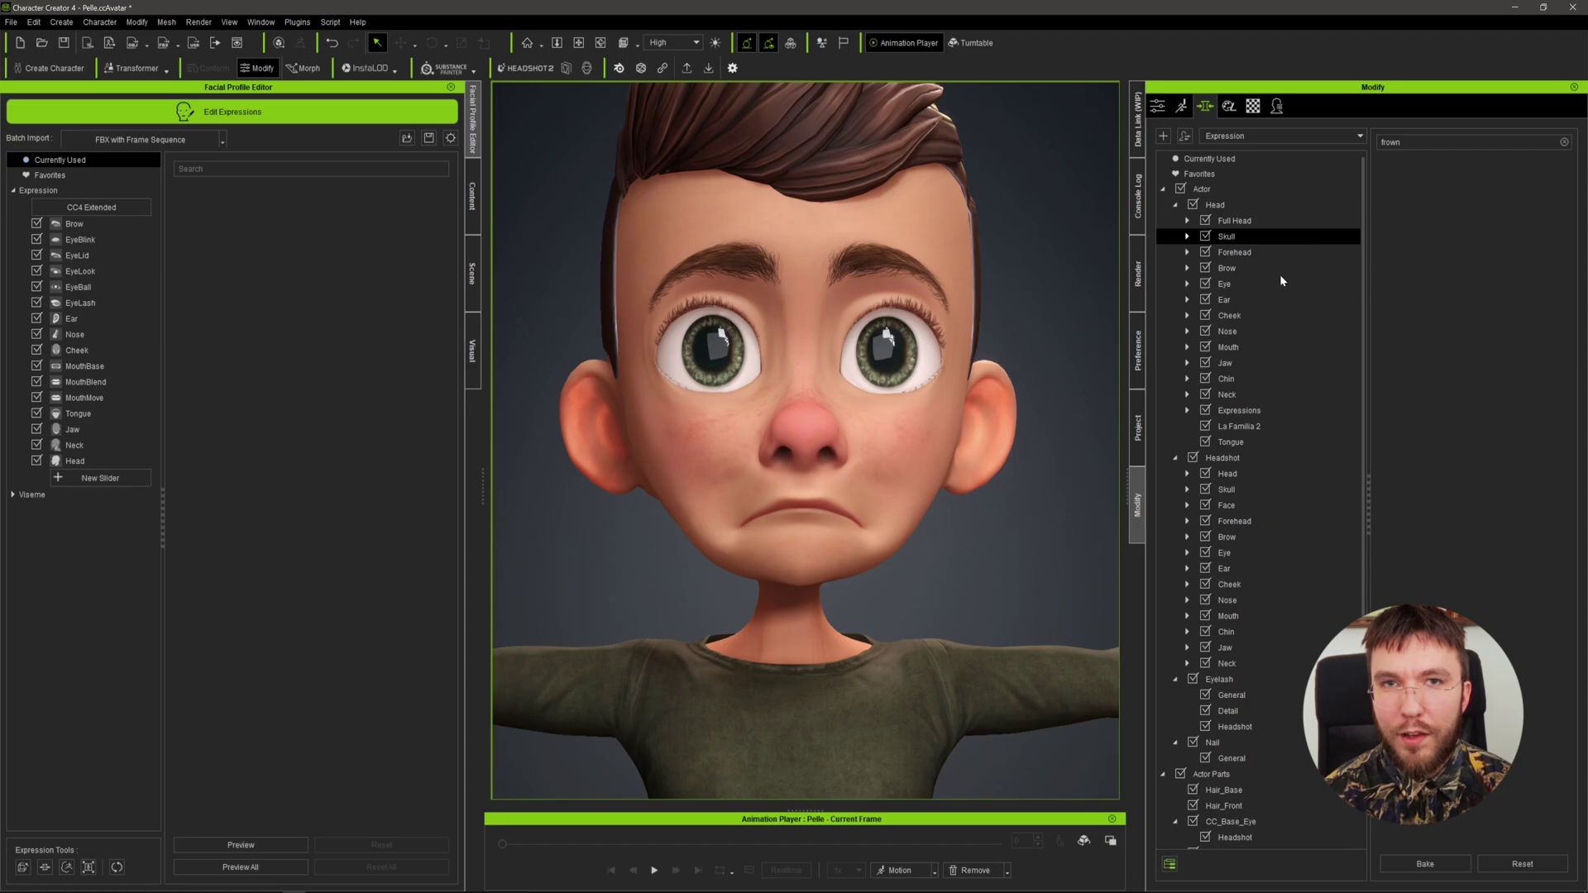
- Test the 01_Frown_L_High and 02_Frown_R_High expression morphs between 0 and 100, leaving both at 0
click(1239, 410)
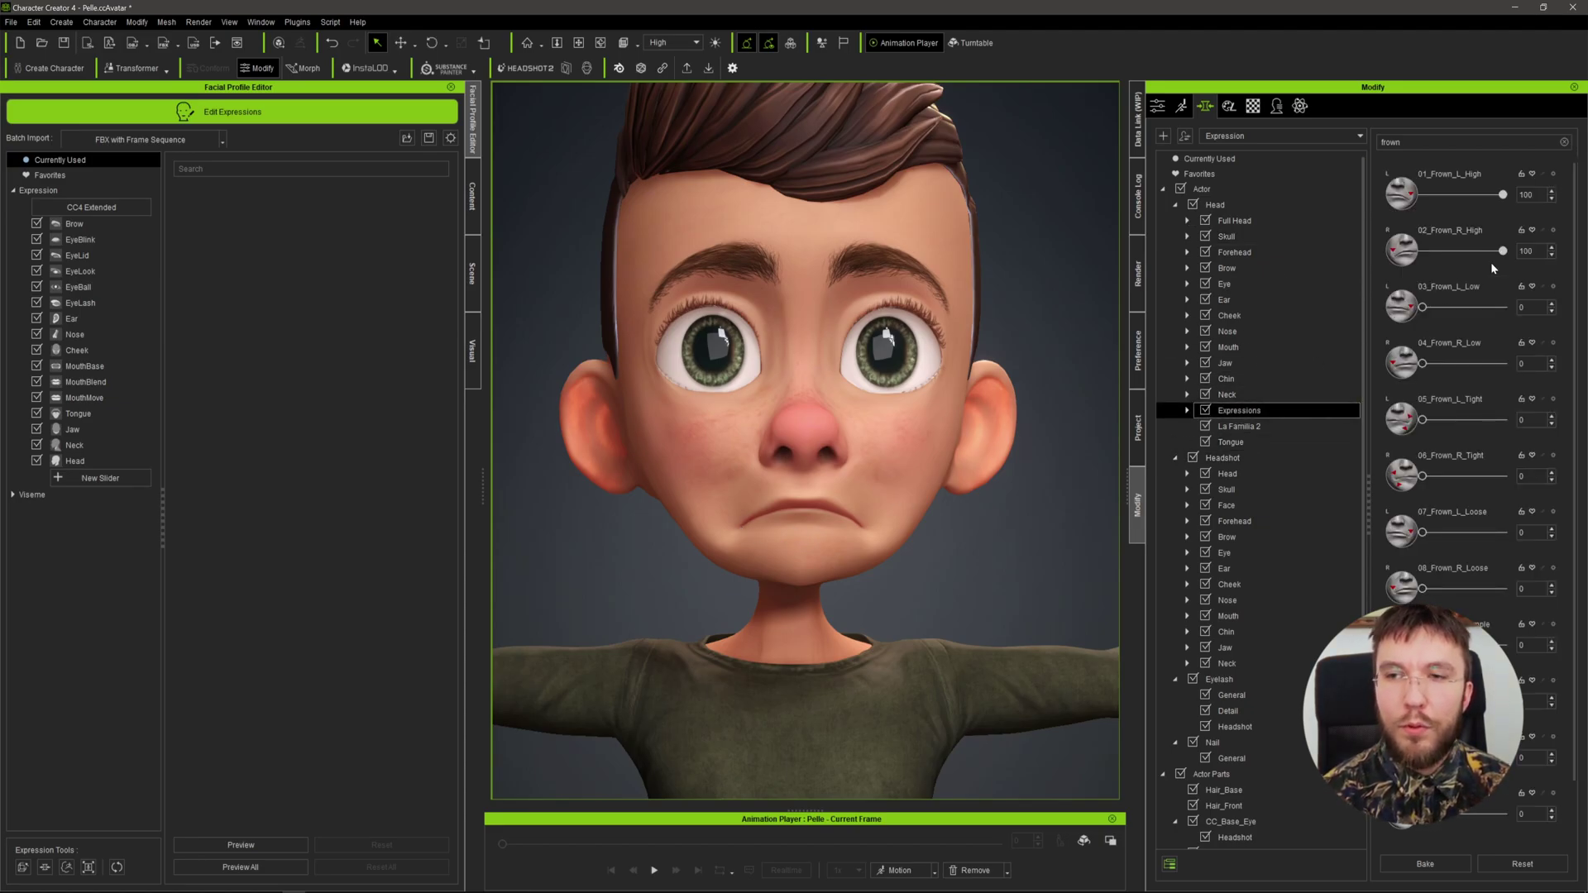
drag(1501, 252, 1394, 264)
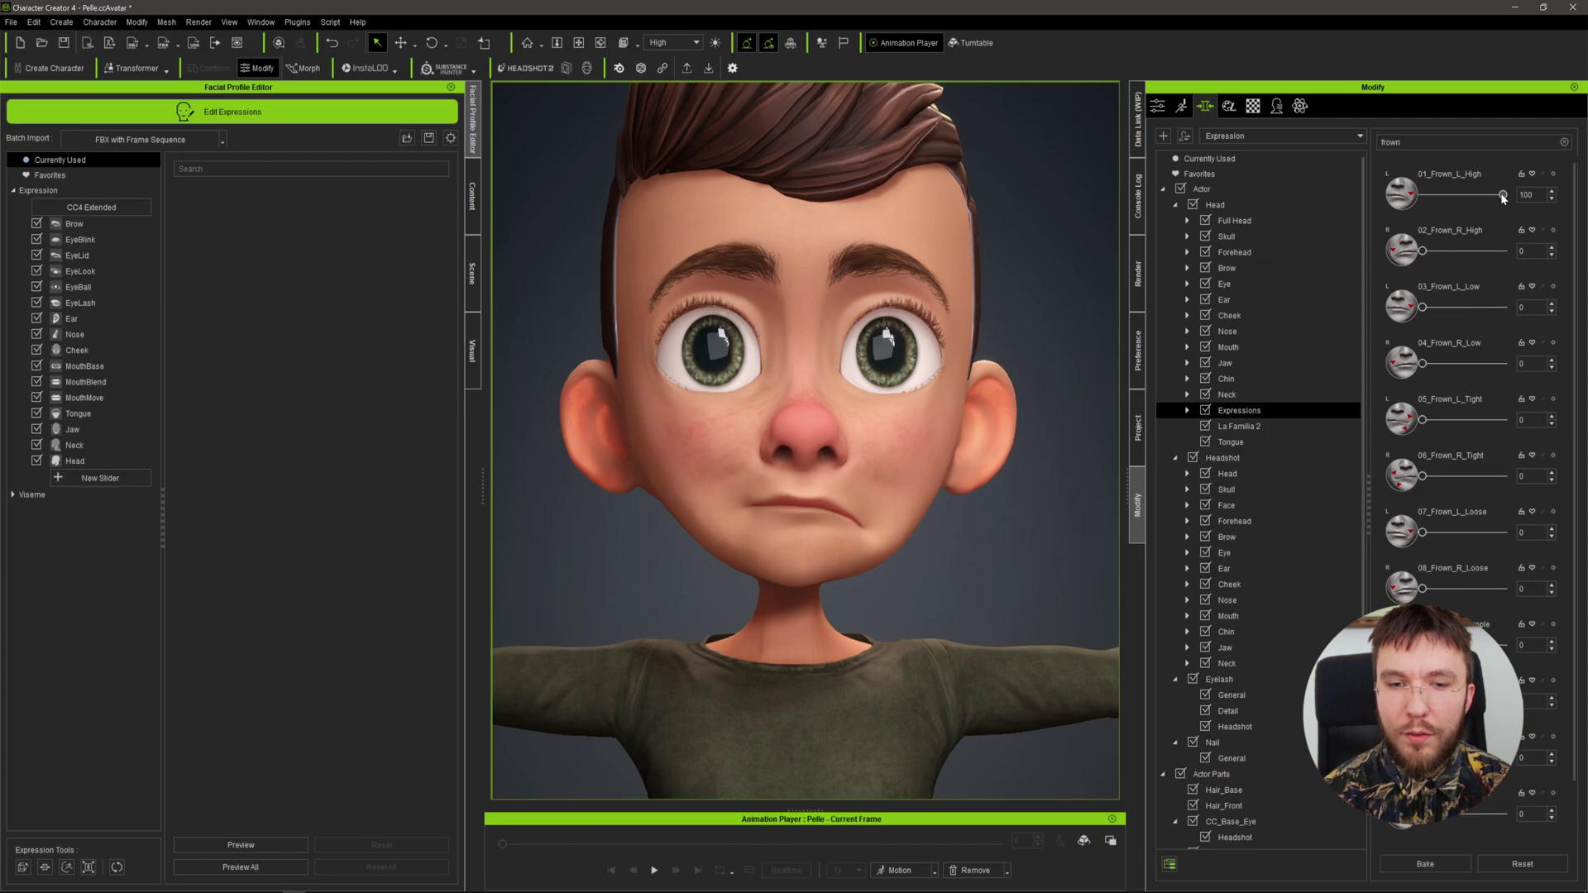
drag(1410, 196, 1332, 220)
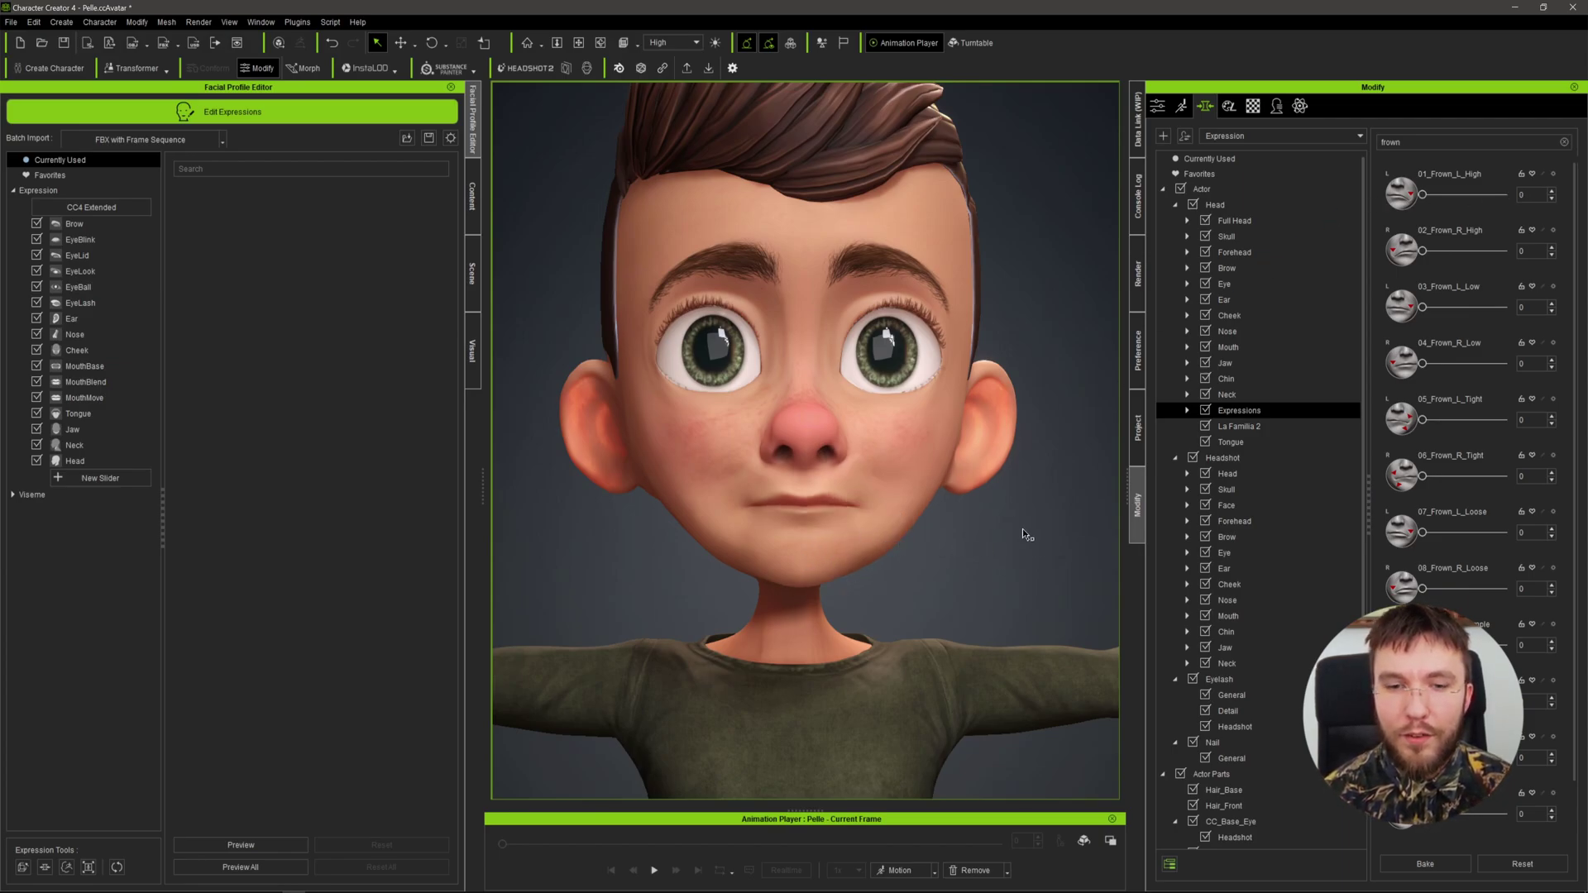
drag(1430, 255, 1553, 255)
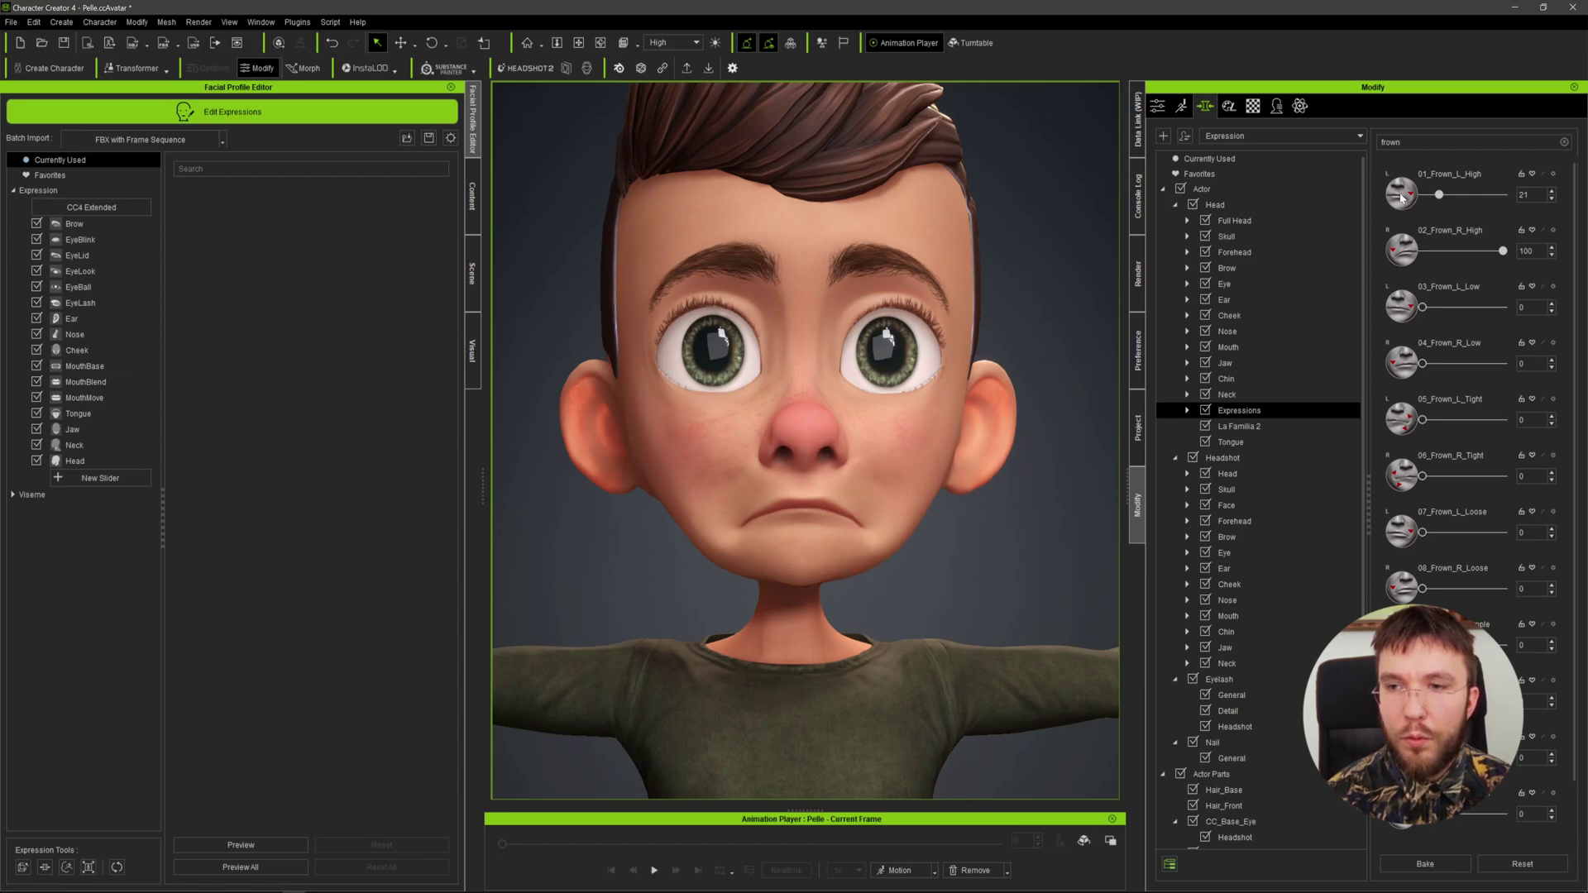
drag(1452, 255, 1334, 263)
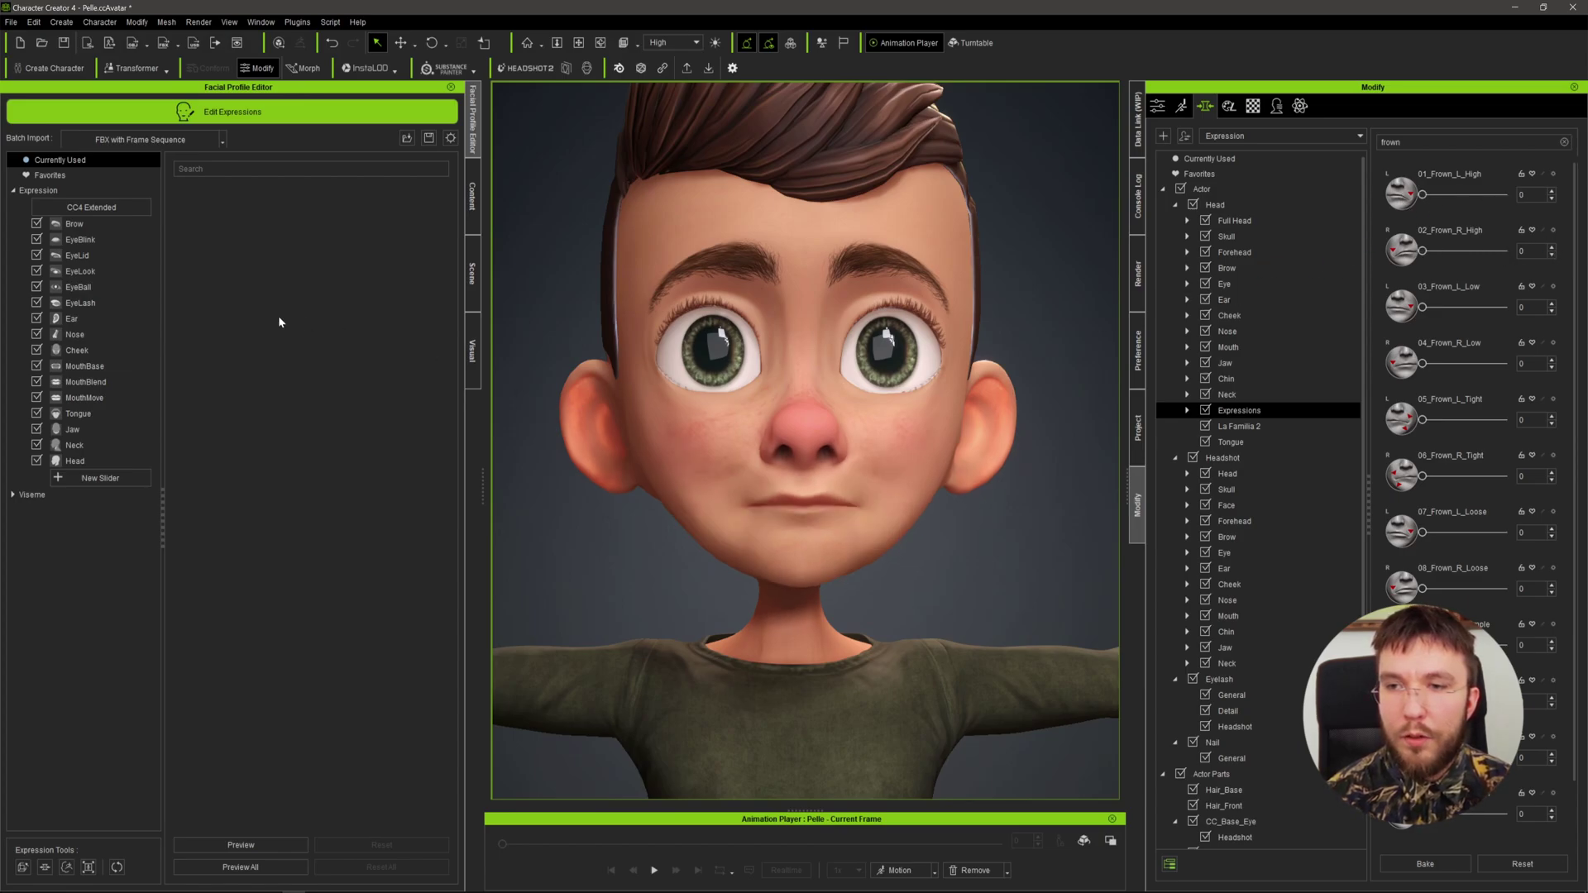
- In the facial profile's MouthBase expressions, set Mouth_Frown_L and Mouth_Frown_R to 100
click(84, 367)
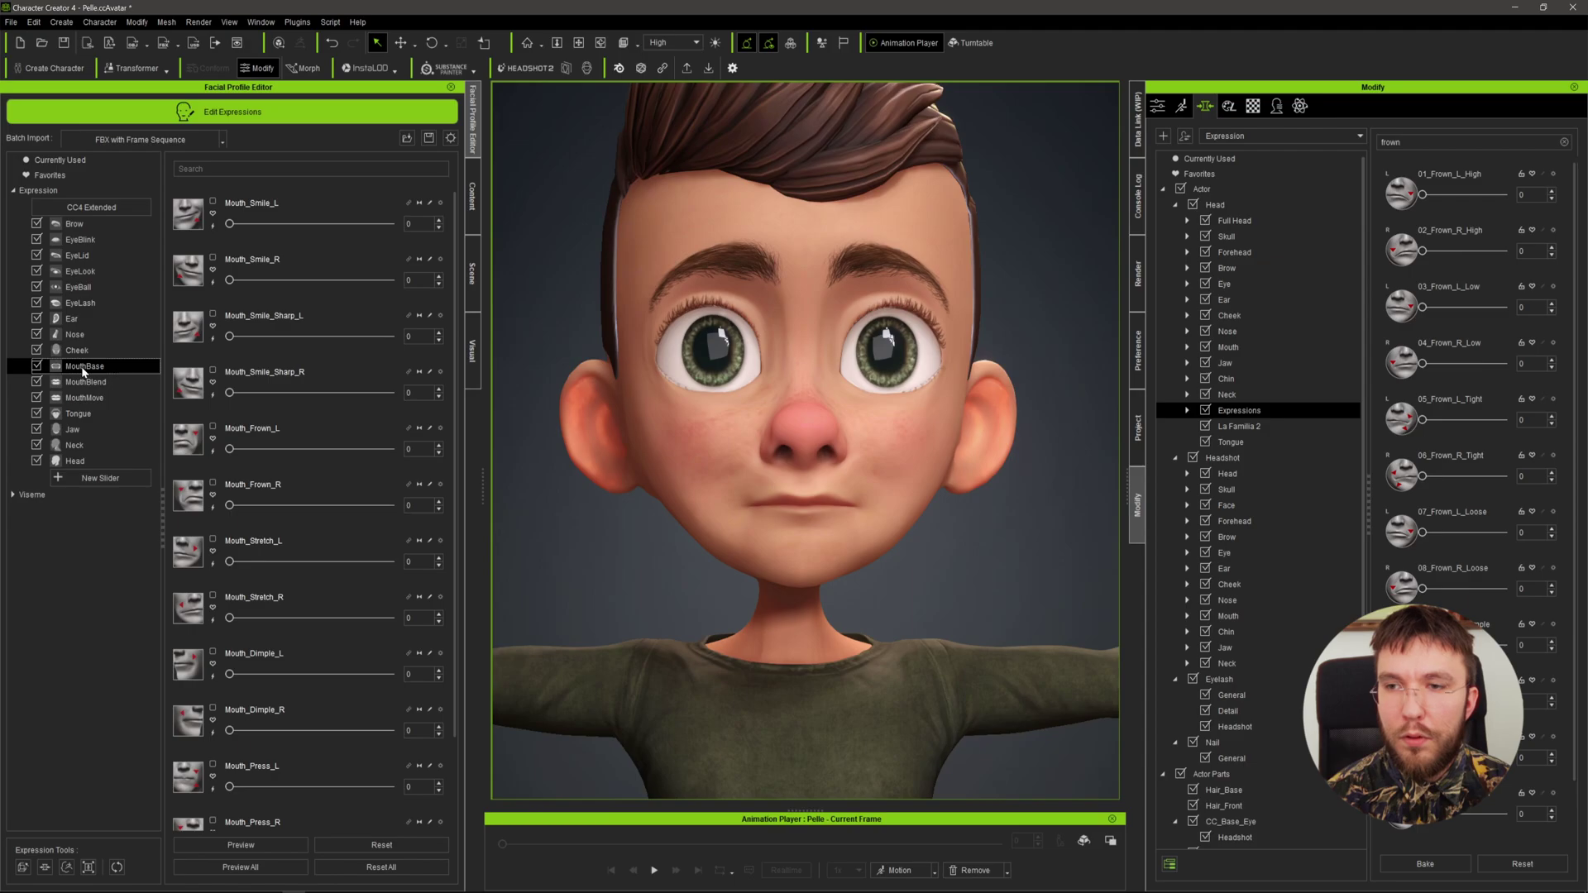
drag(231, 452, 395, 450)
drag(229, 506, 477, 508)
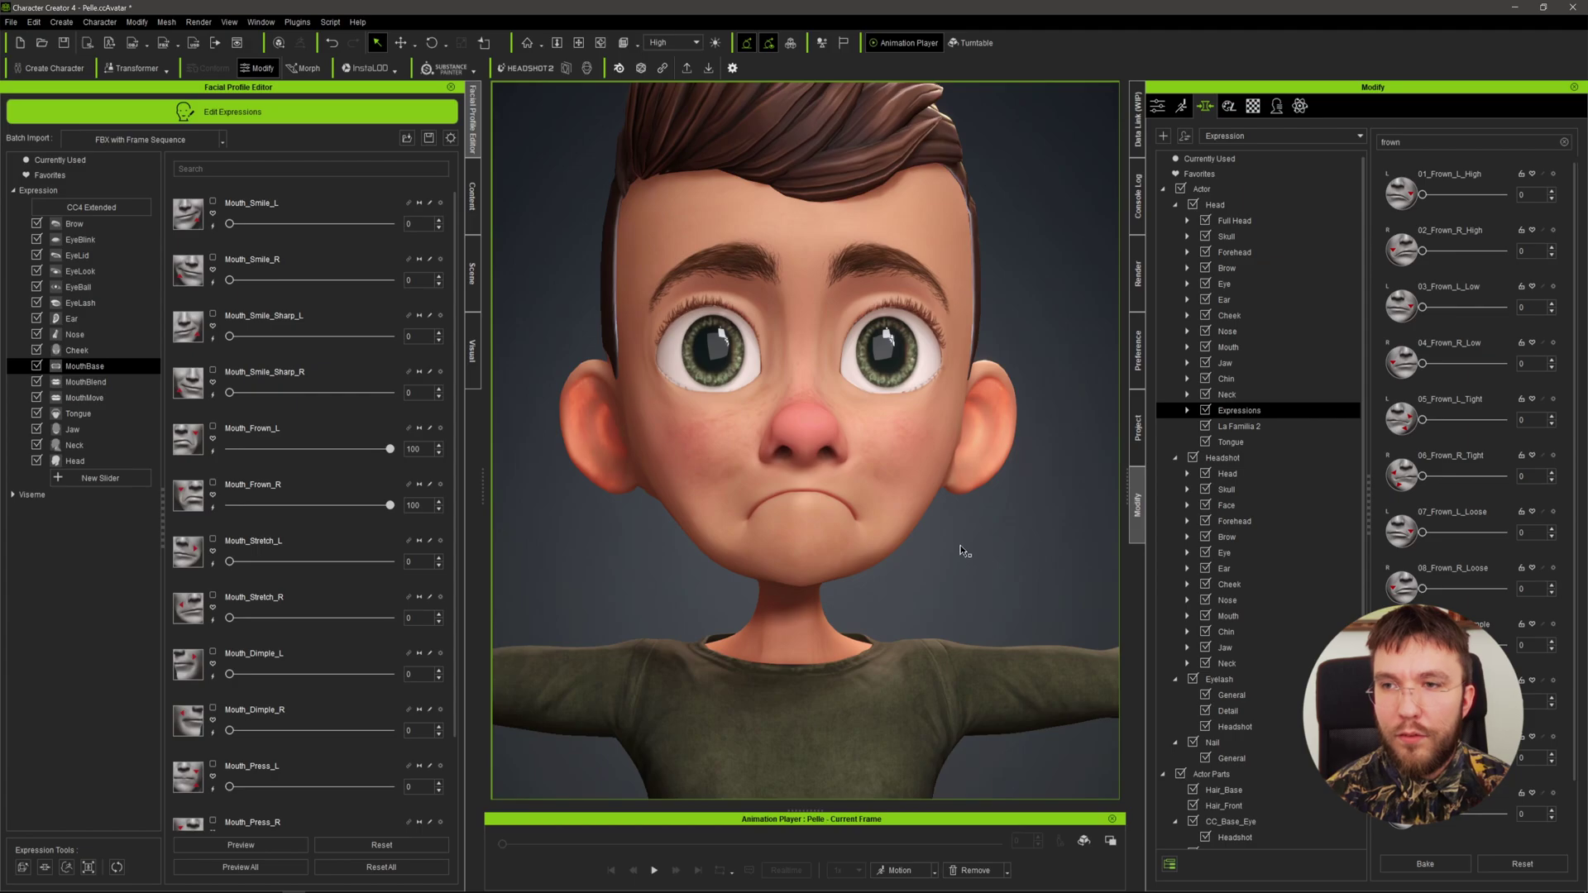
scroll(962, 550, down, 1)
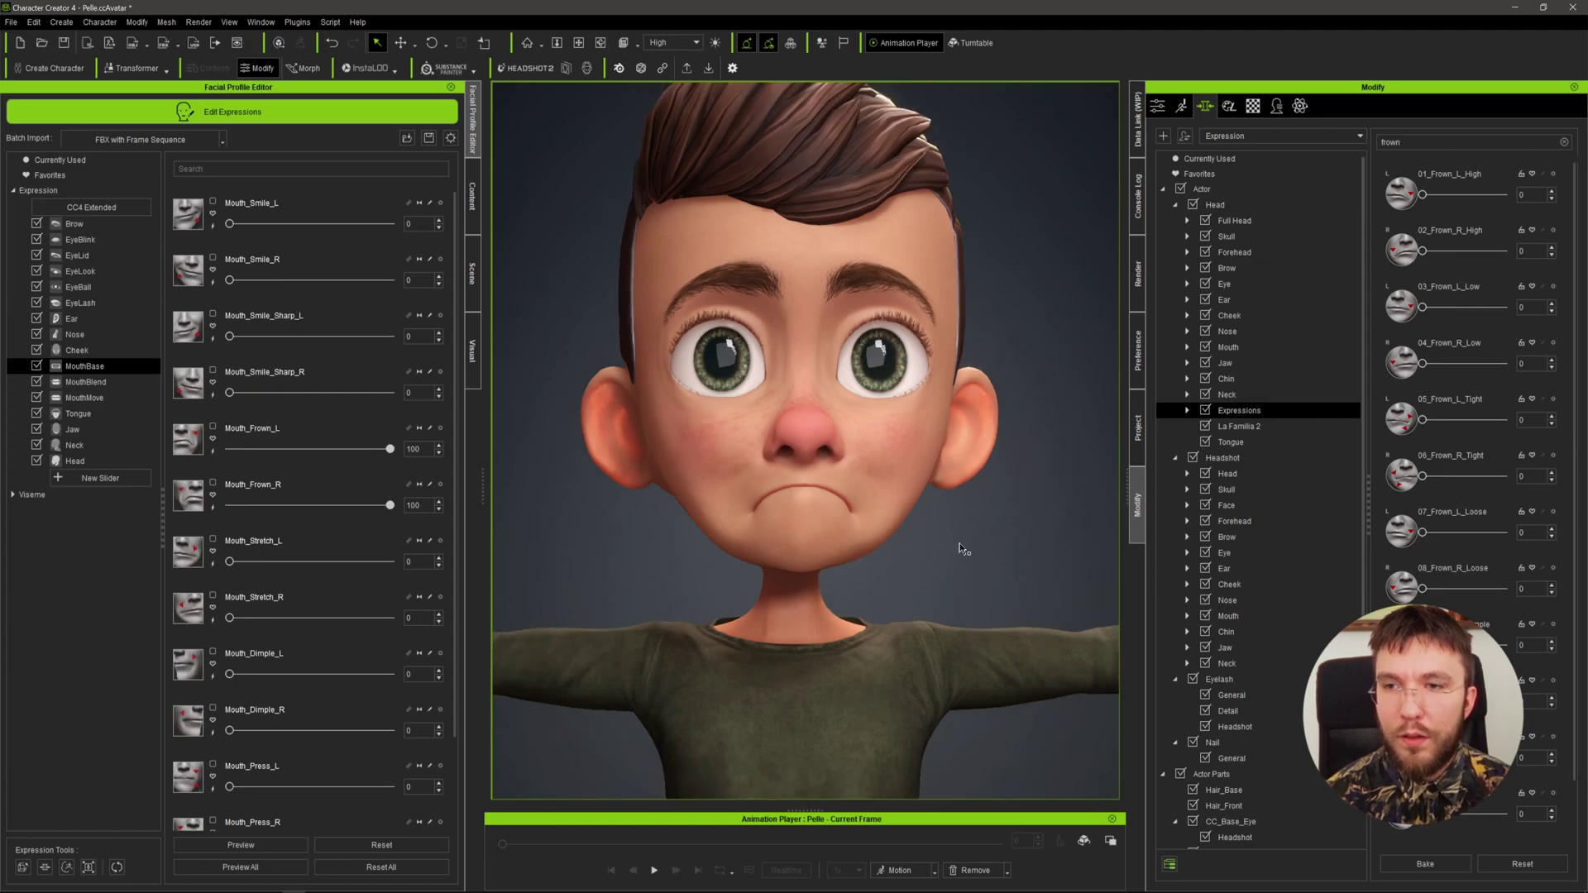
scroll(959, 544, up, 1)
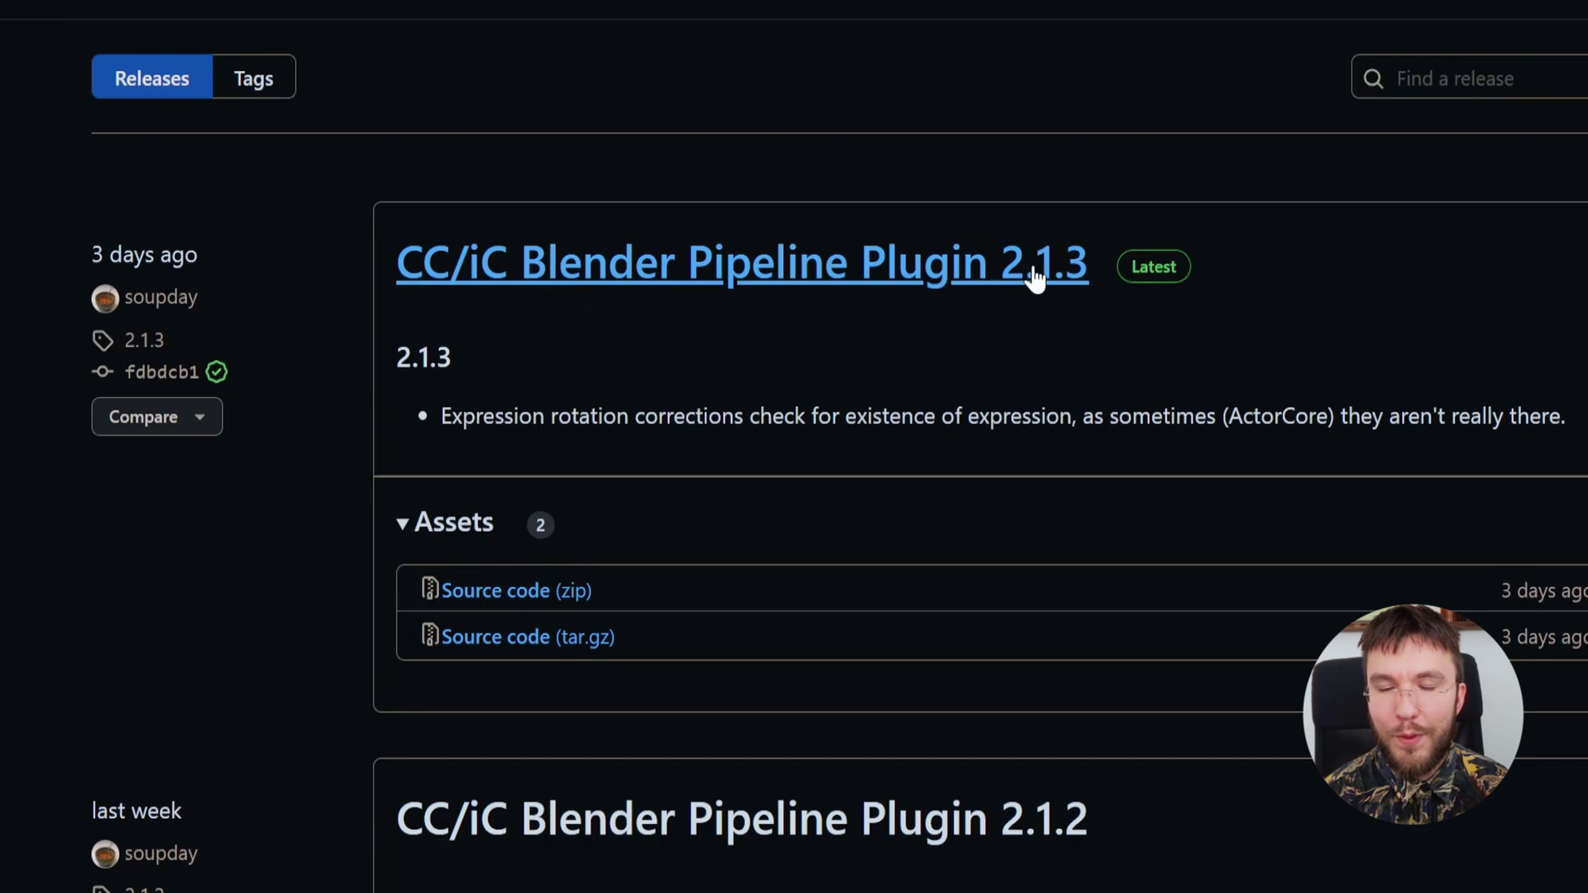
- From GitHub, download the source code zip of CC/iC Blender Pipeline Plugin 2.1.3 and extract it in the downloads folder
click(514, 598)
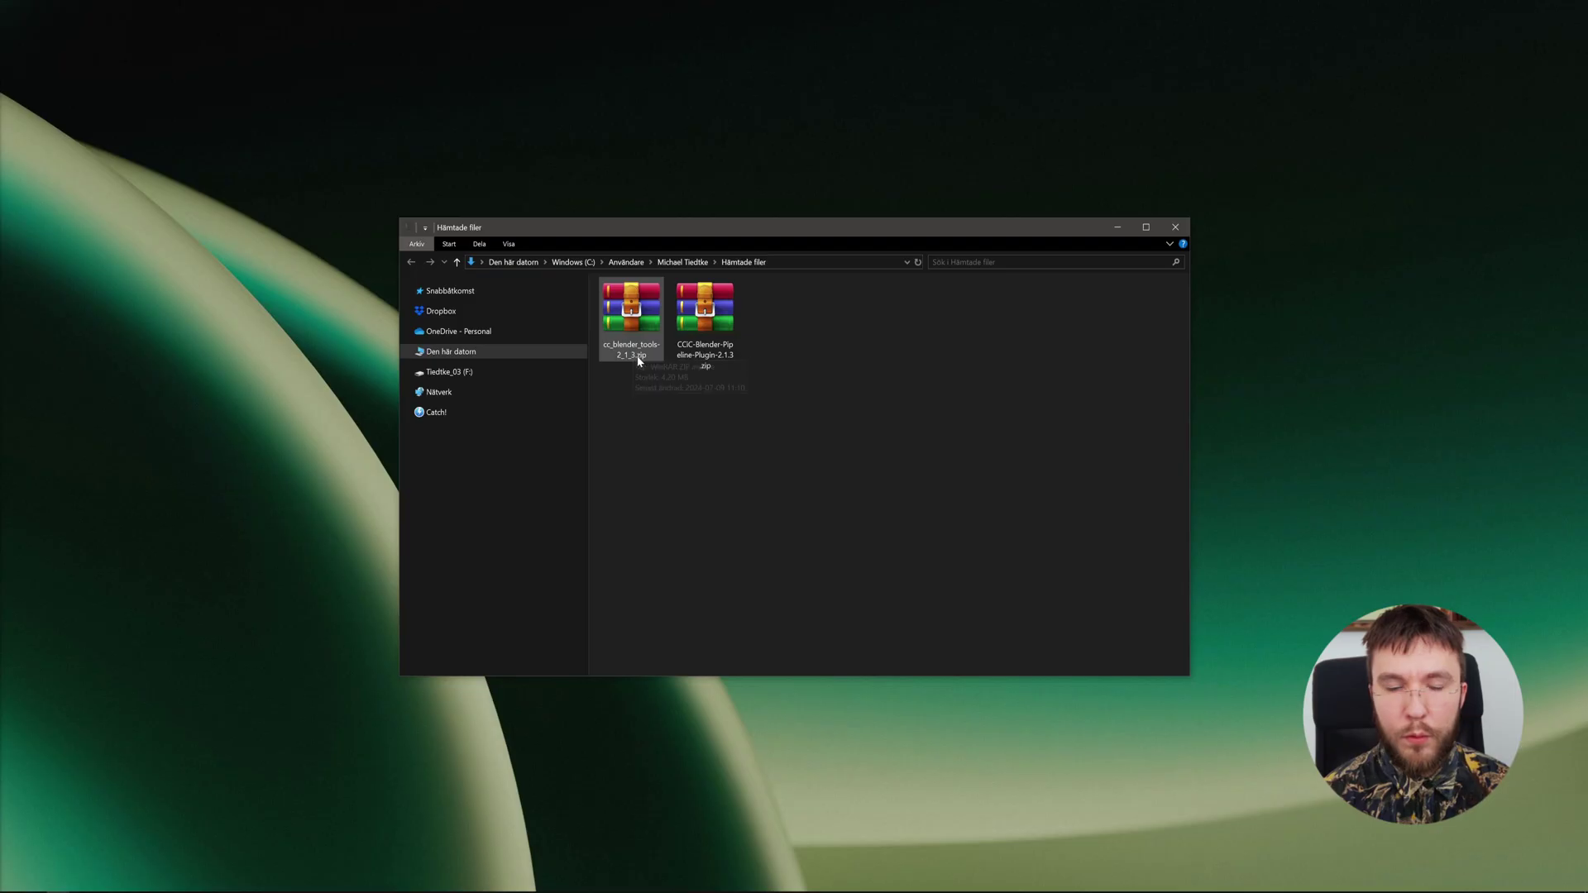
click(631, 351)
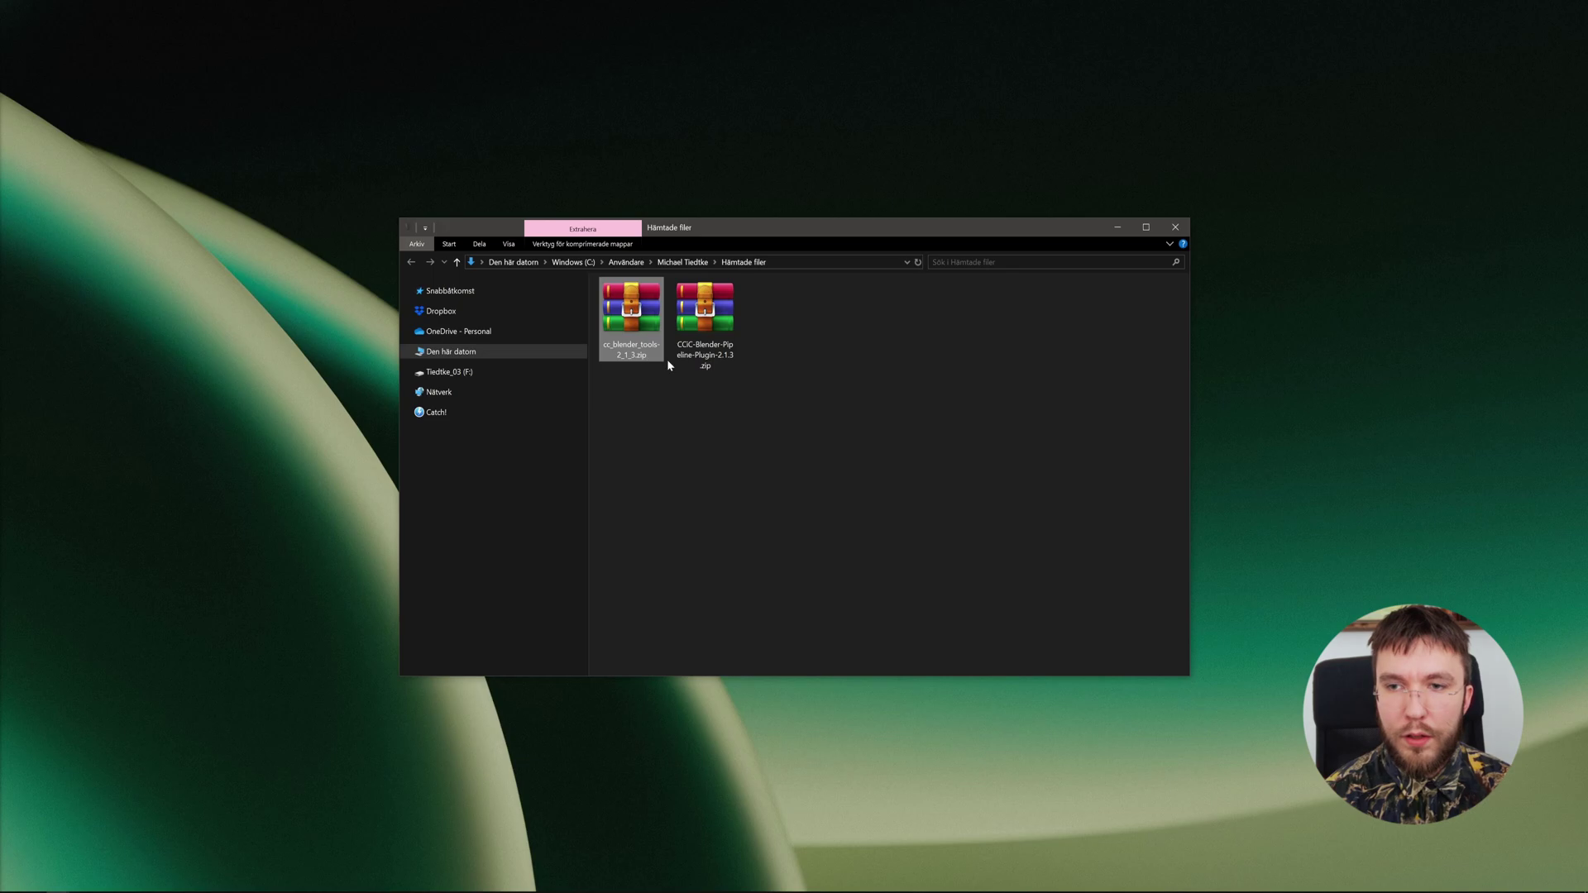
click(716, 358)
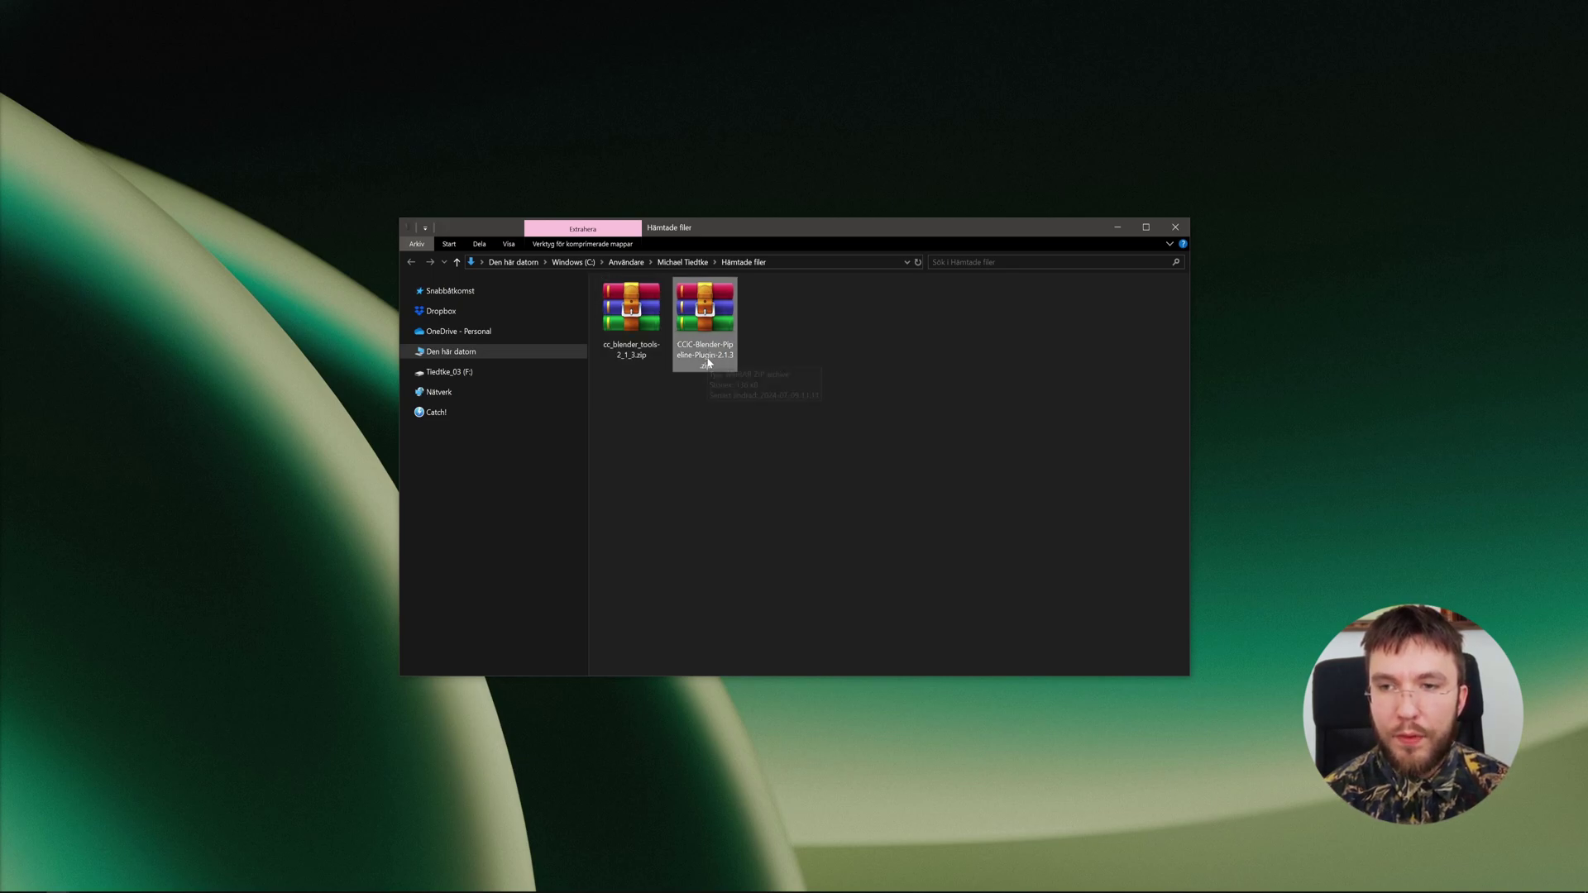
right_click(711, 358)
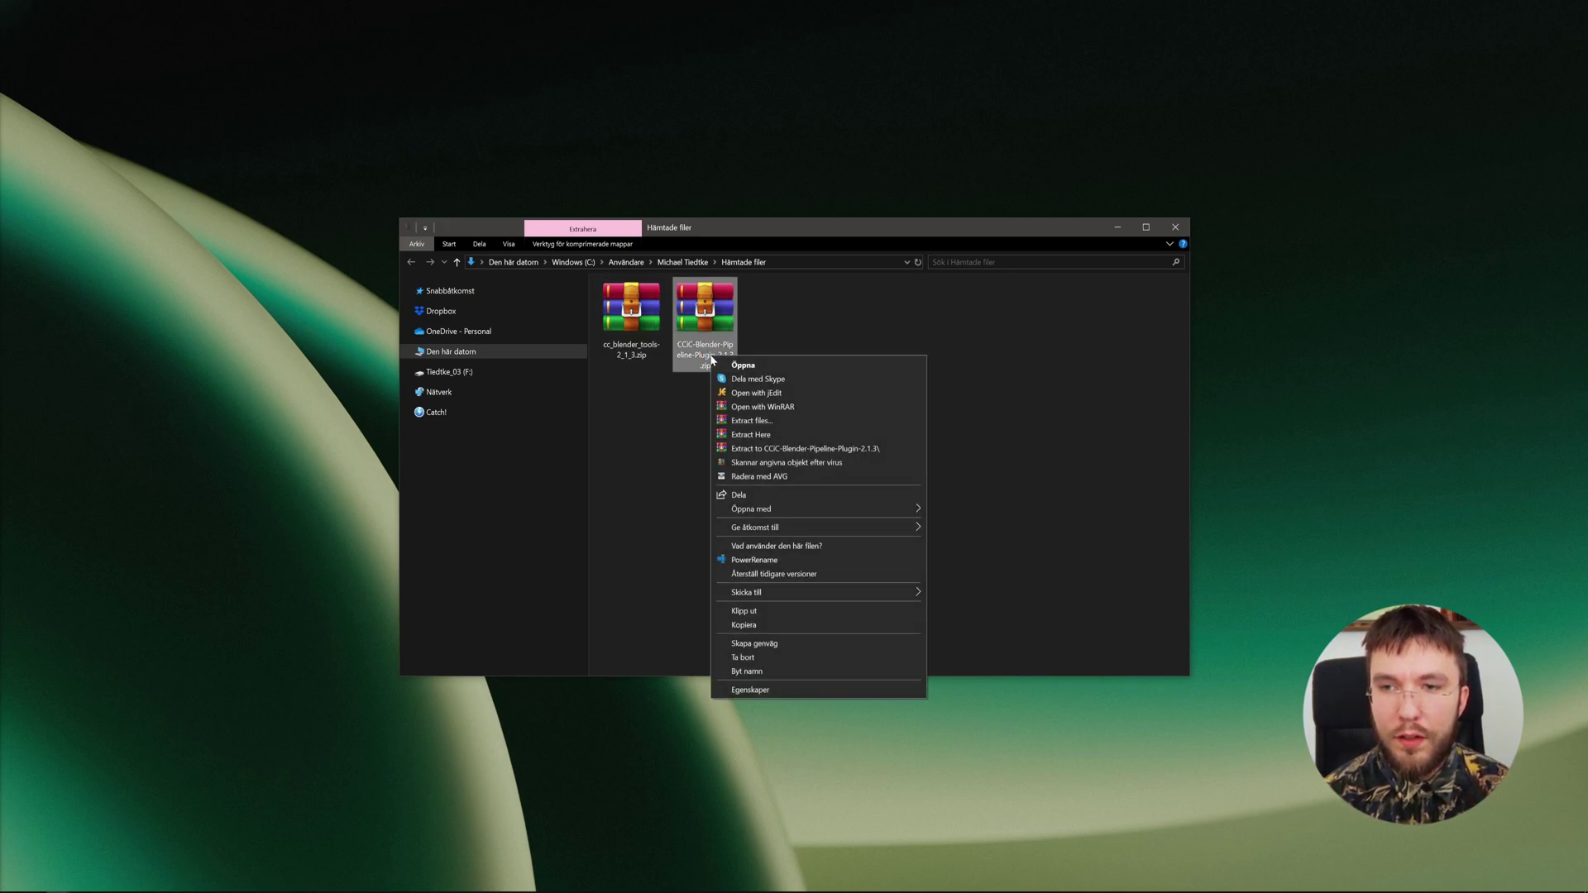
click(751, 434)
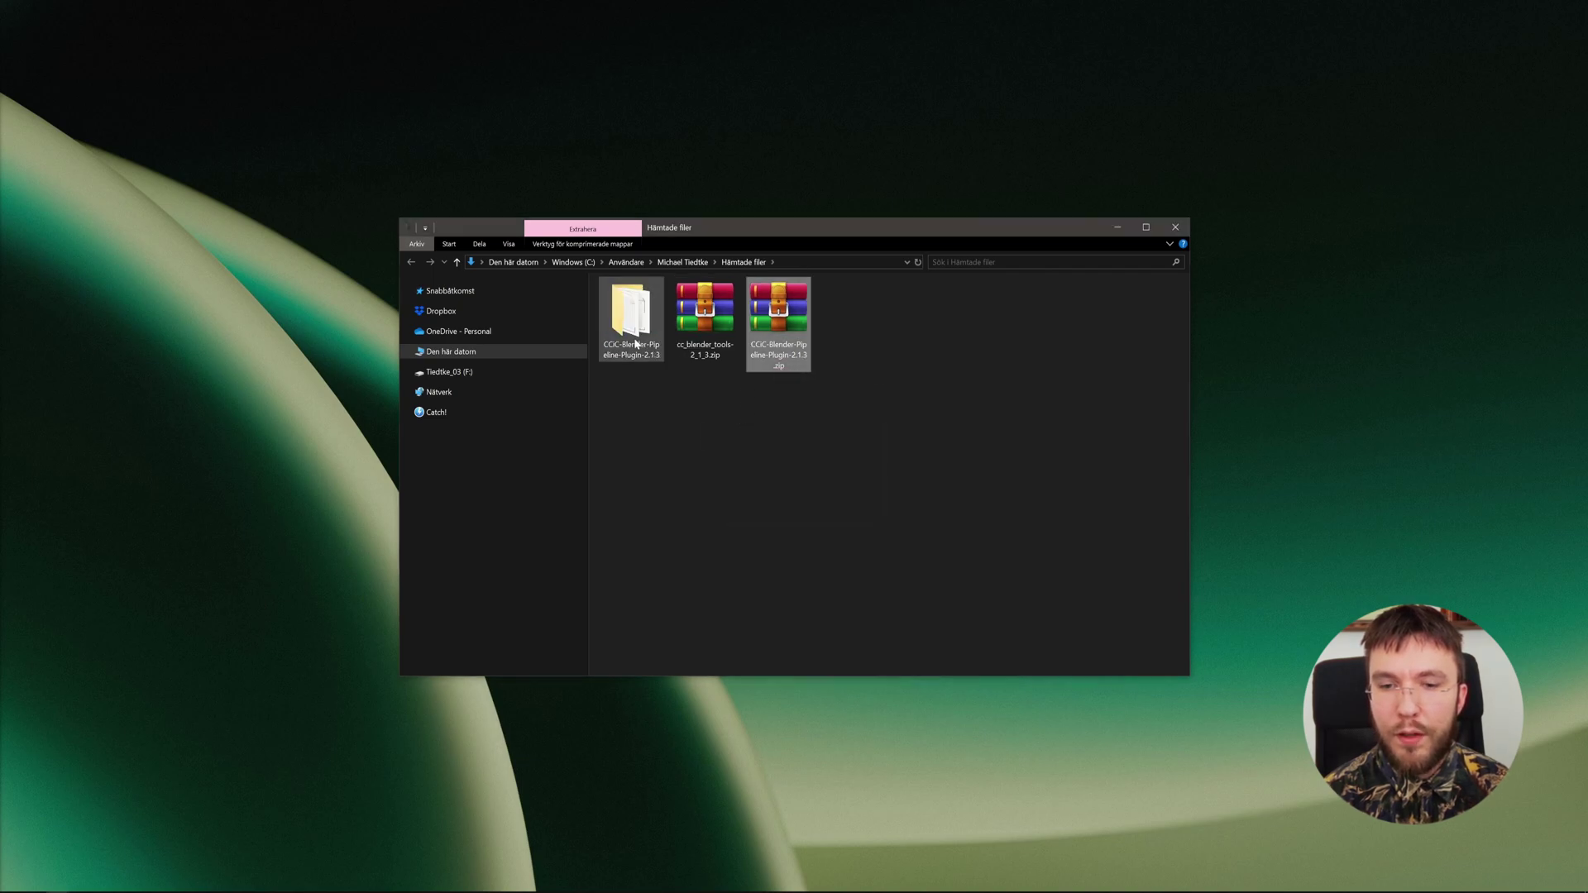
- Copy the extracted CCiC-Blender-Pipeline-Plugin-2.1.3 folder into C:\Program Files\Reallusion\Character Creator 4\Bin64\OpenPlugin
click(635, 343)
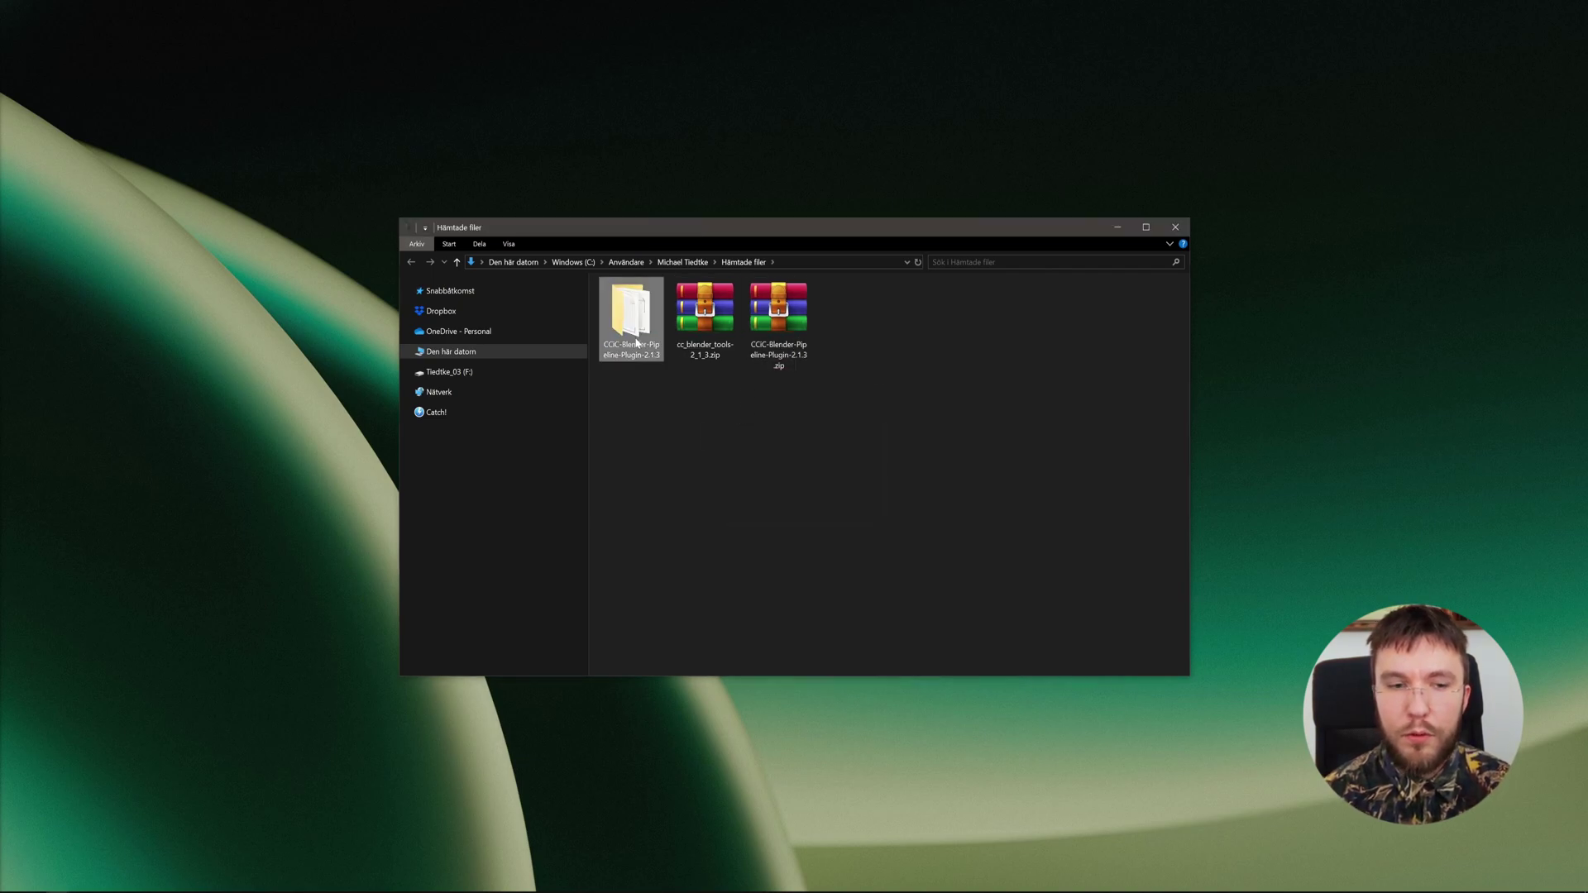
right_click(638, 333)
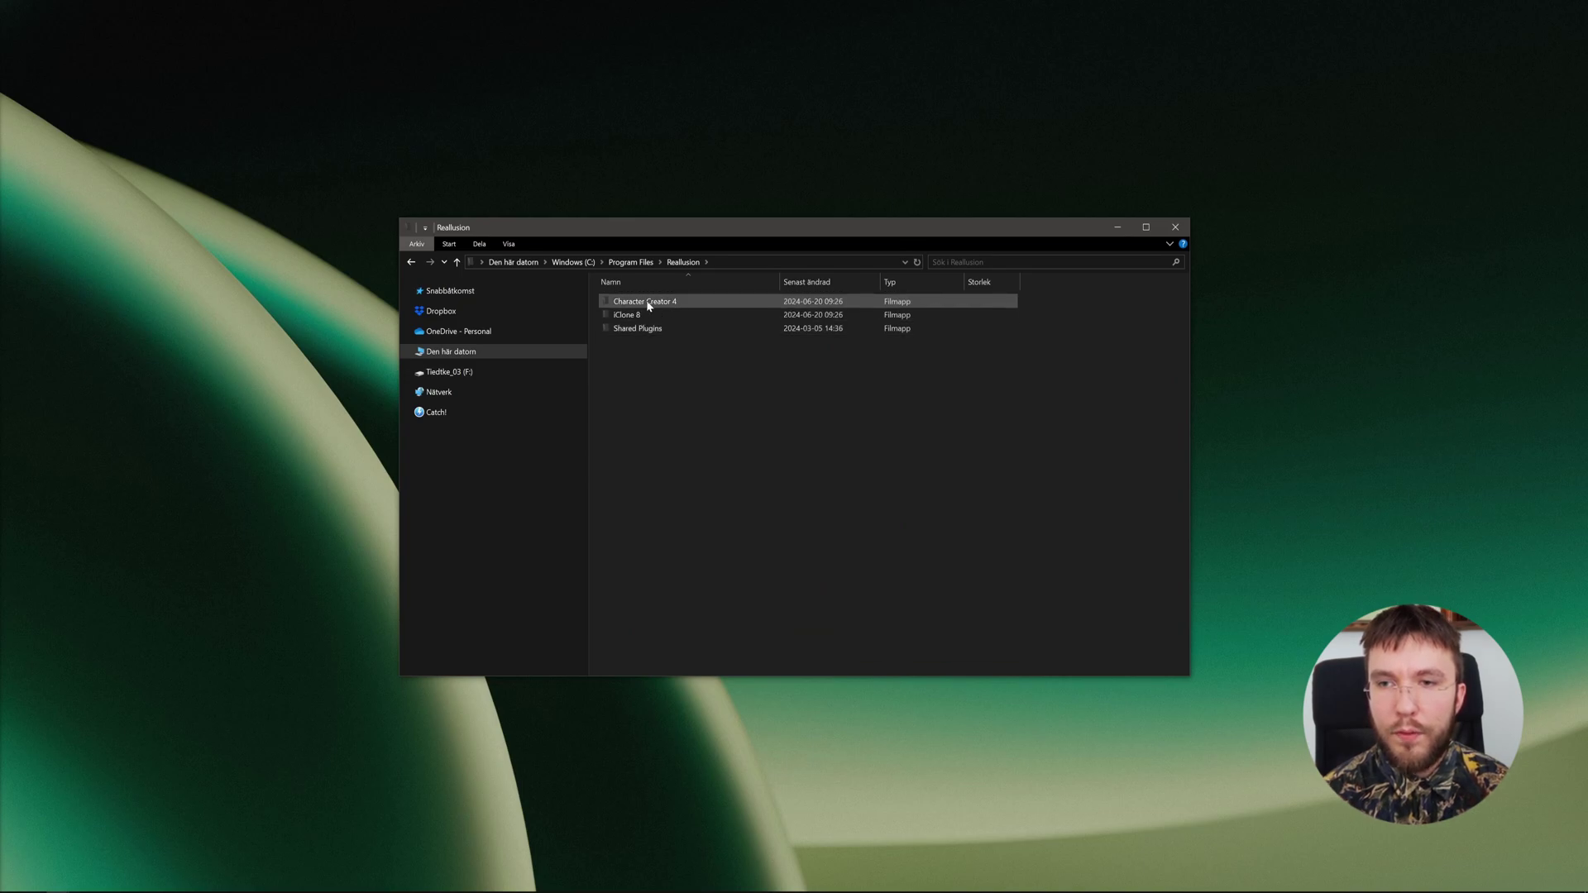
double_click(657, 306)
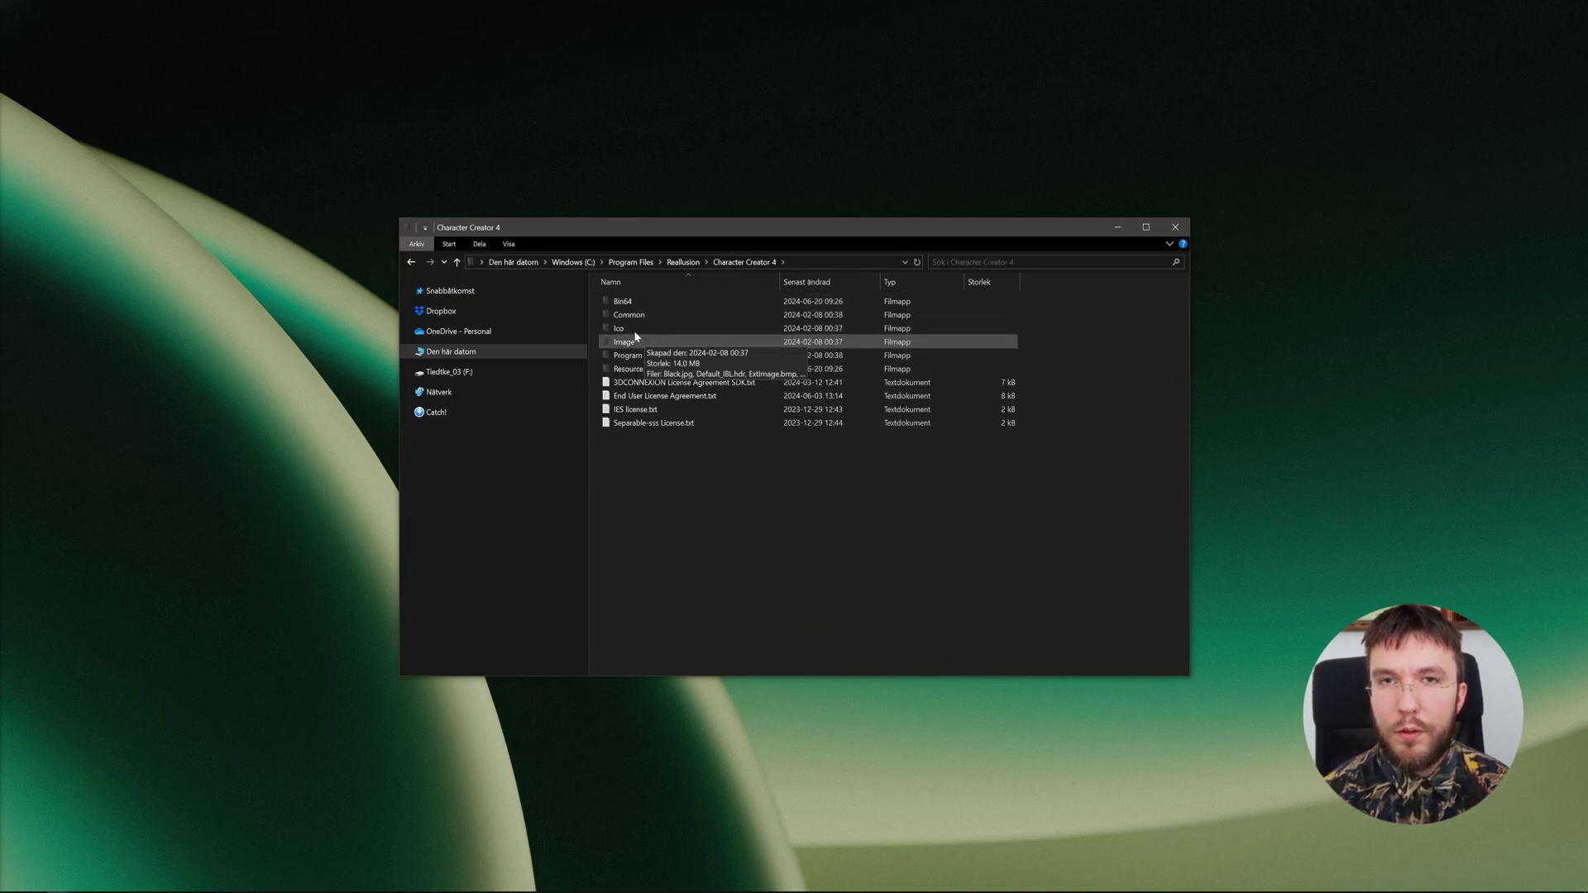
double_click(626, 303)
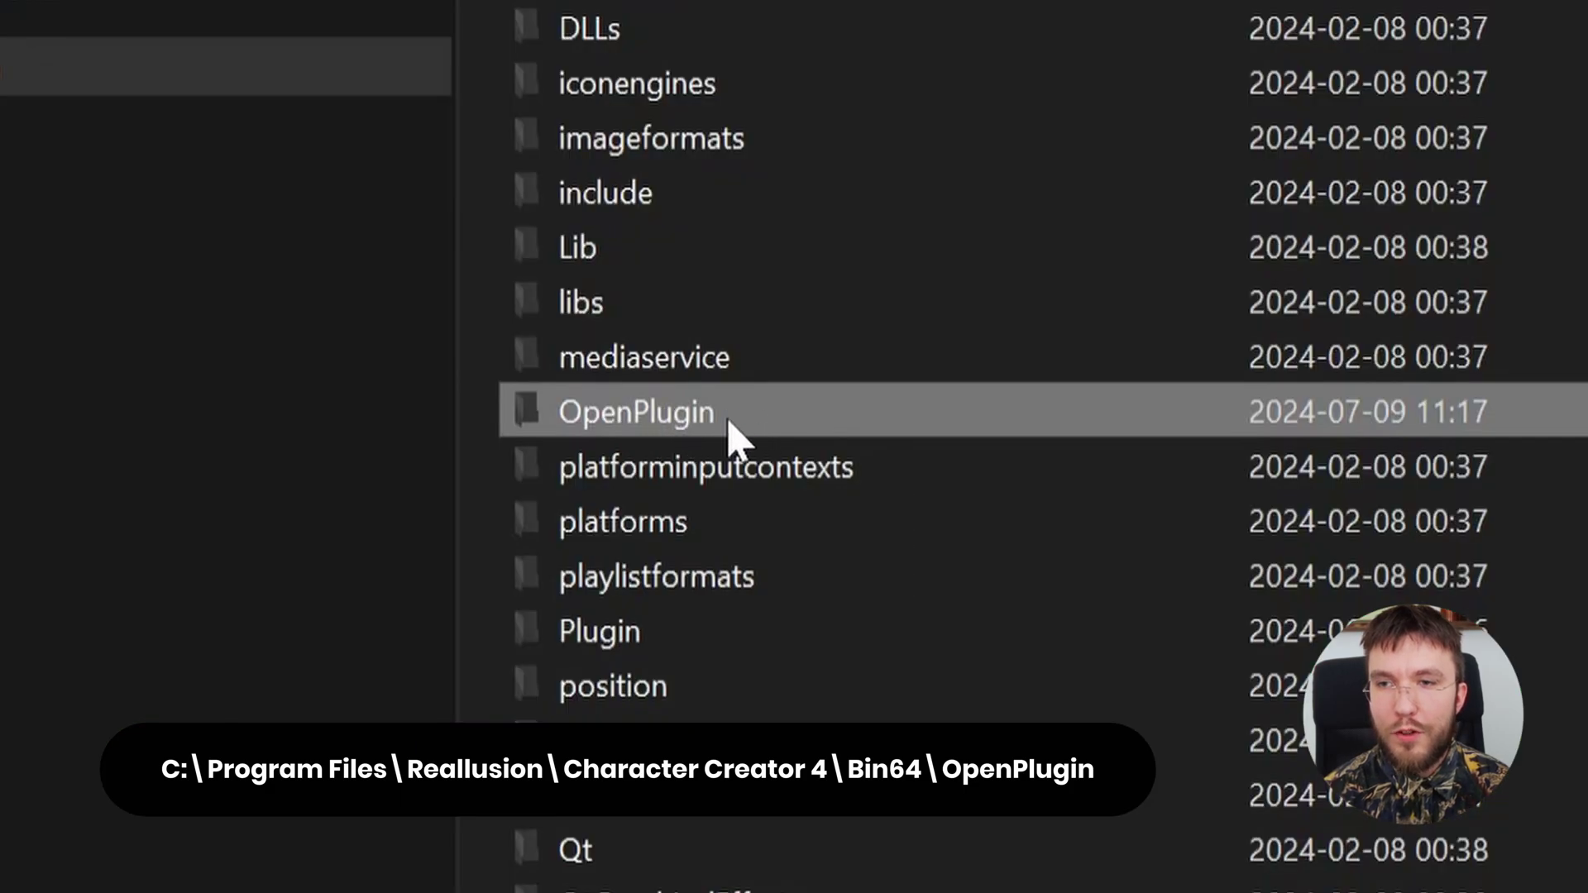
mouse_move(653, 438)
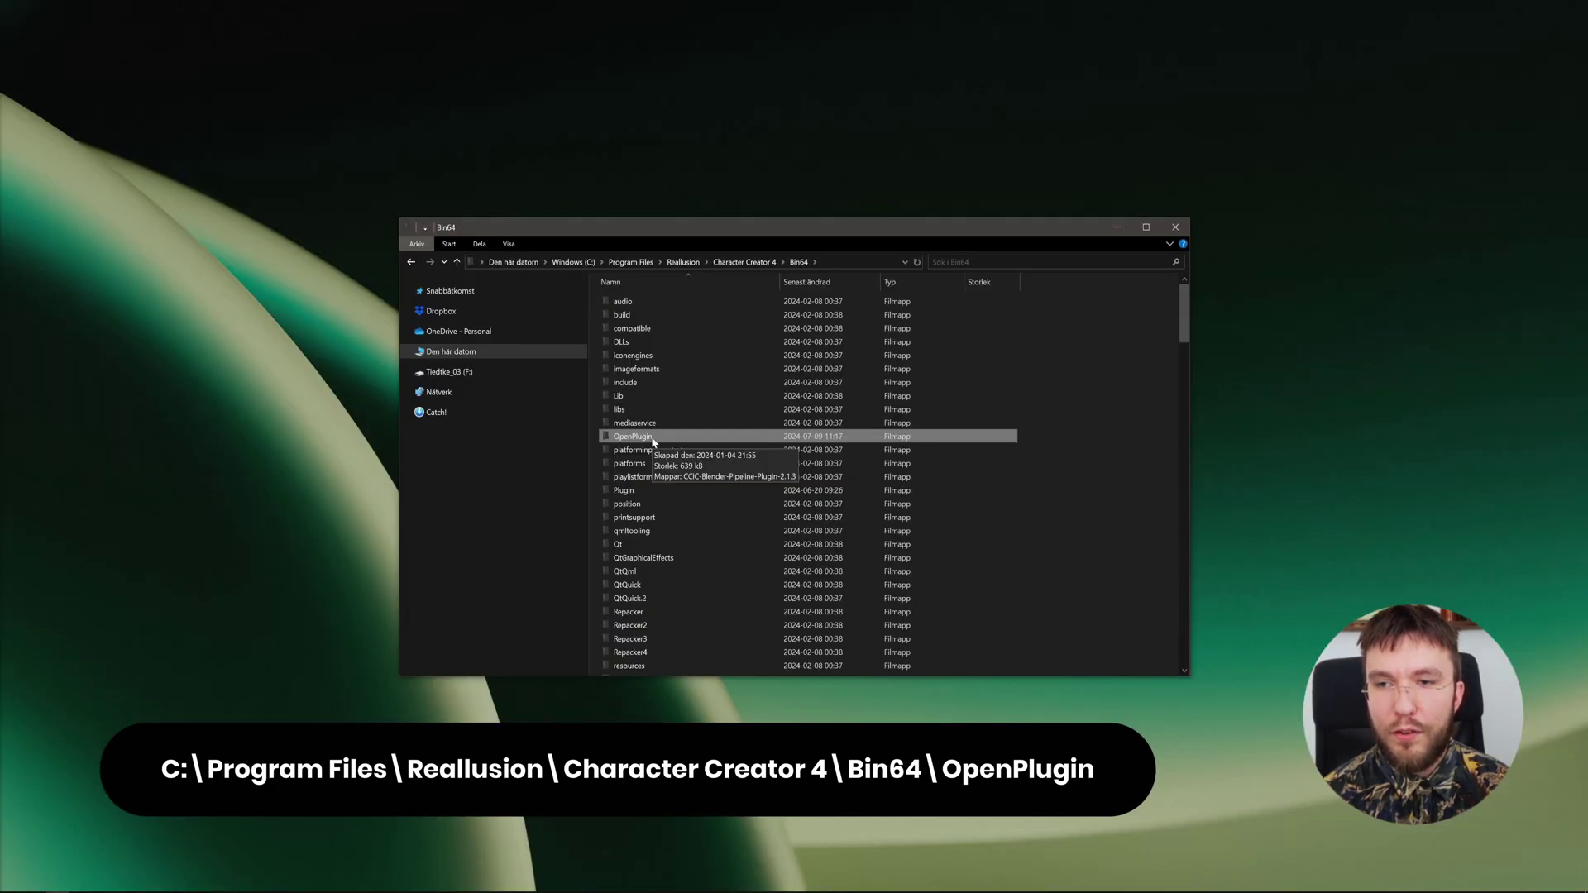
double_click(653, 439)
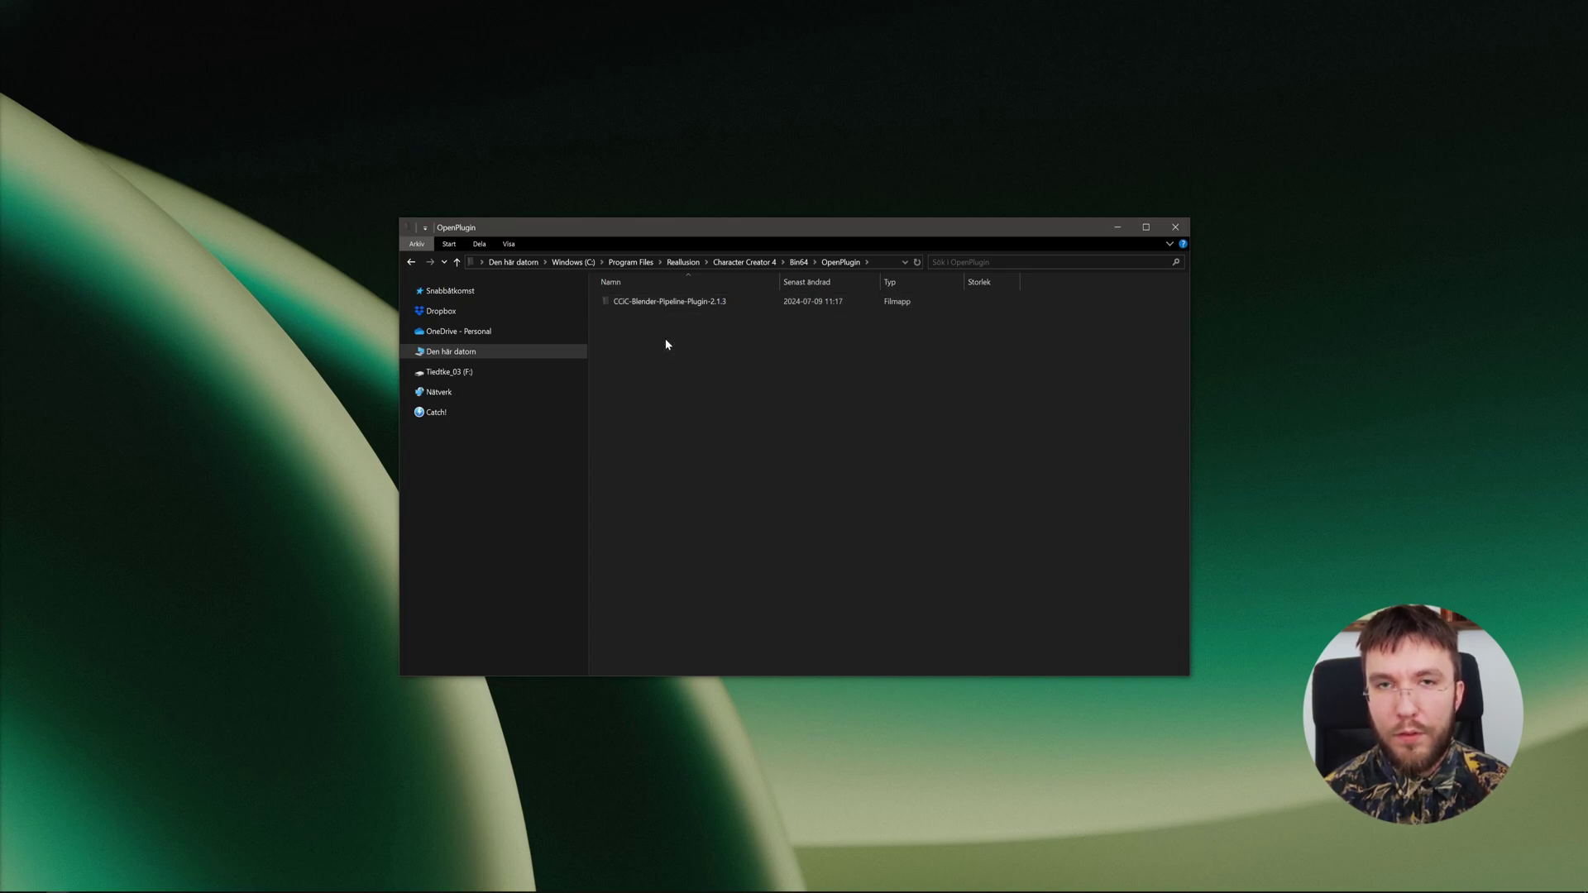
key(ctrl+v)
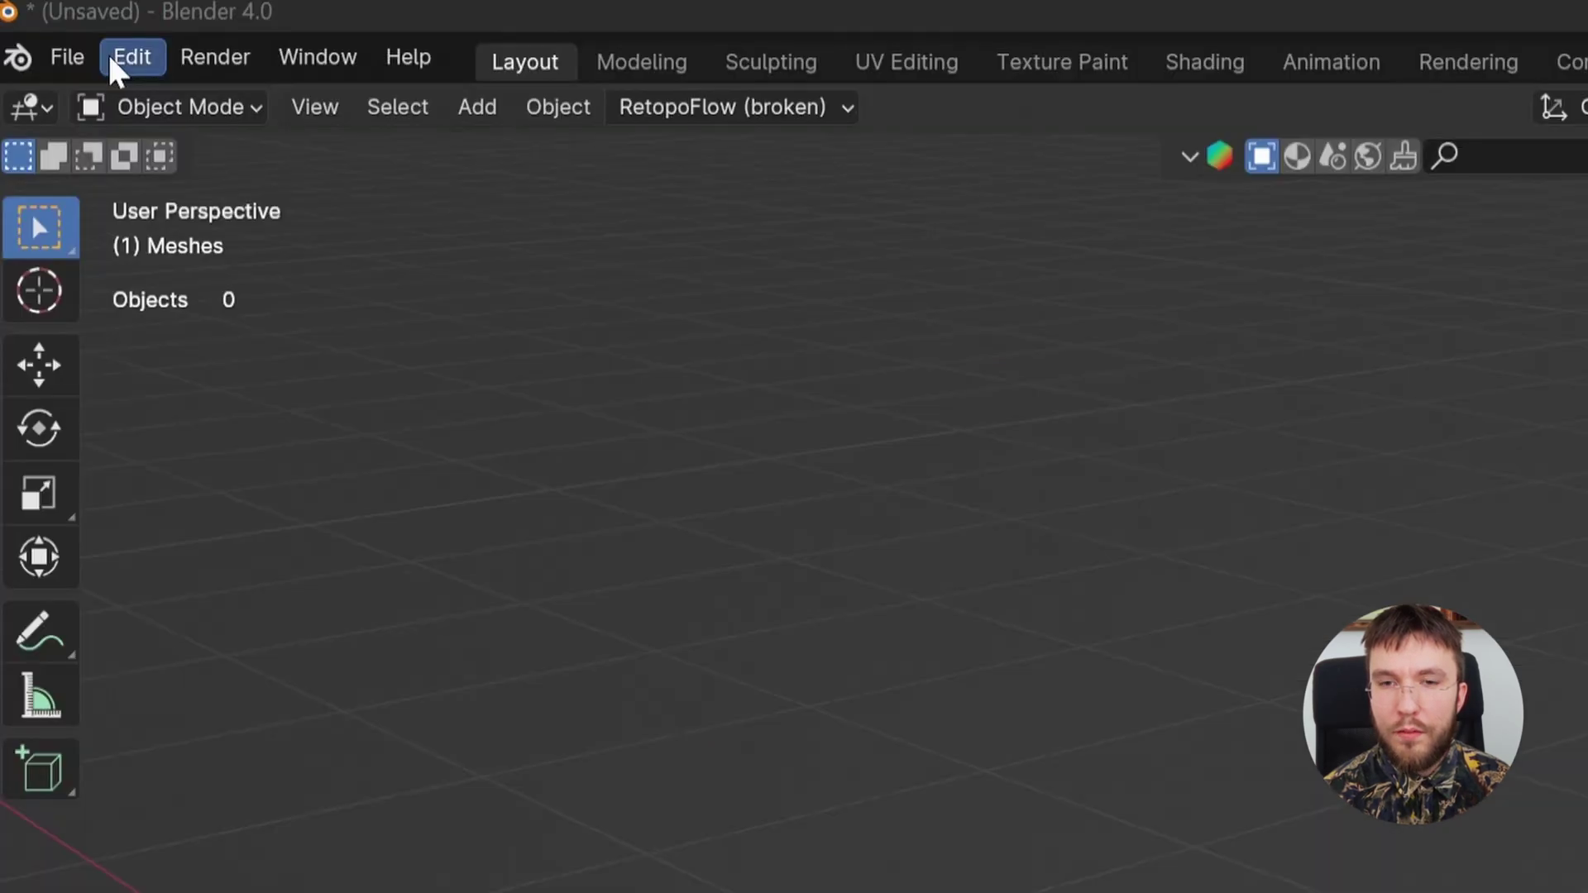
- In Blender, install the cc_blender_tools-2_1_3.zip add-on from the Downloads folder and show the CC/iC Link sidebar page
click(47, 24)
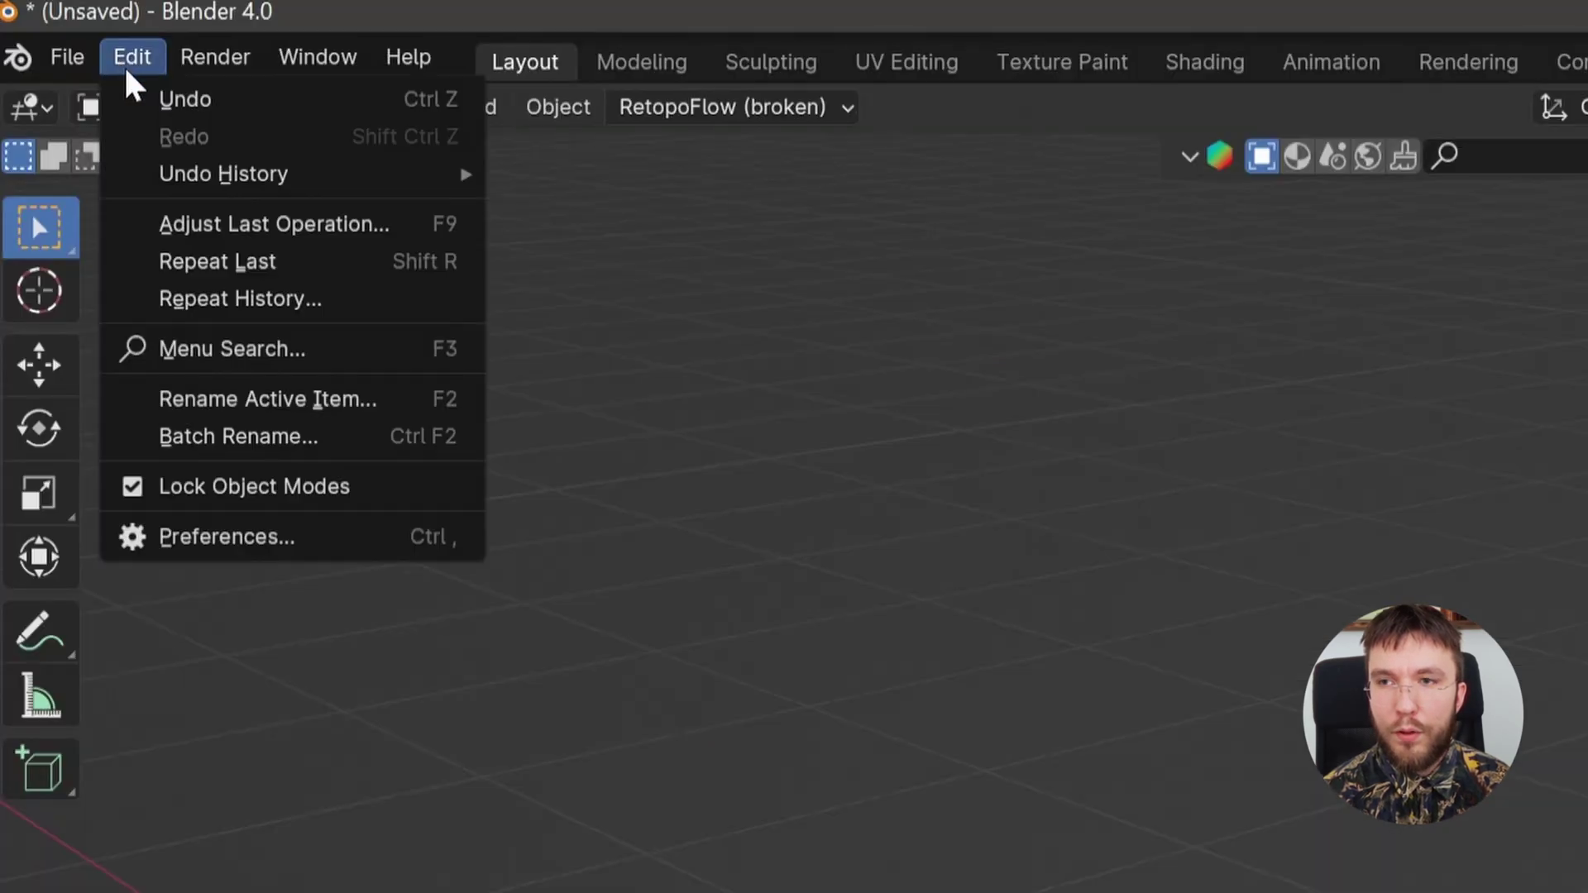
click(236, 537)
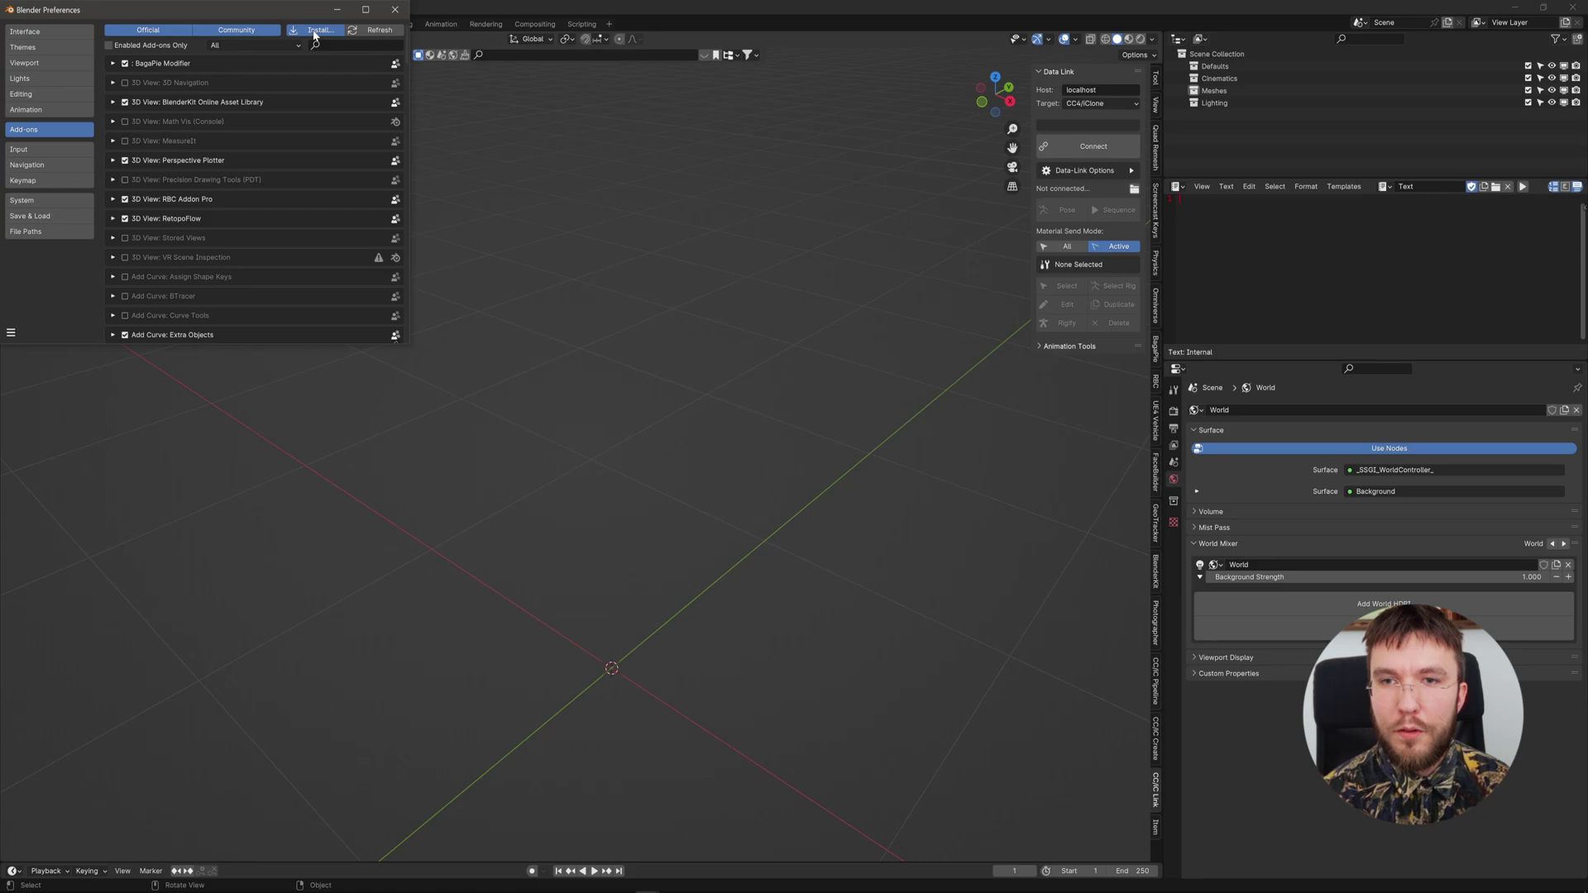
click(951, 80)
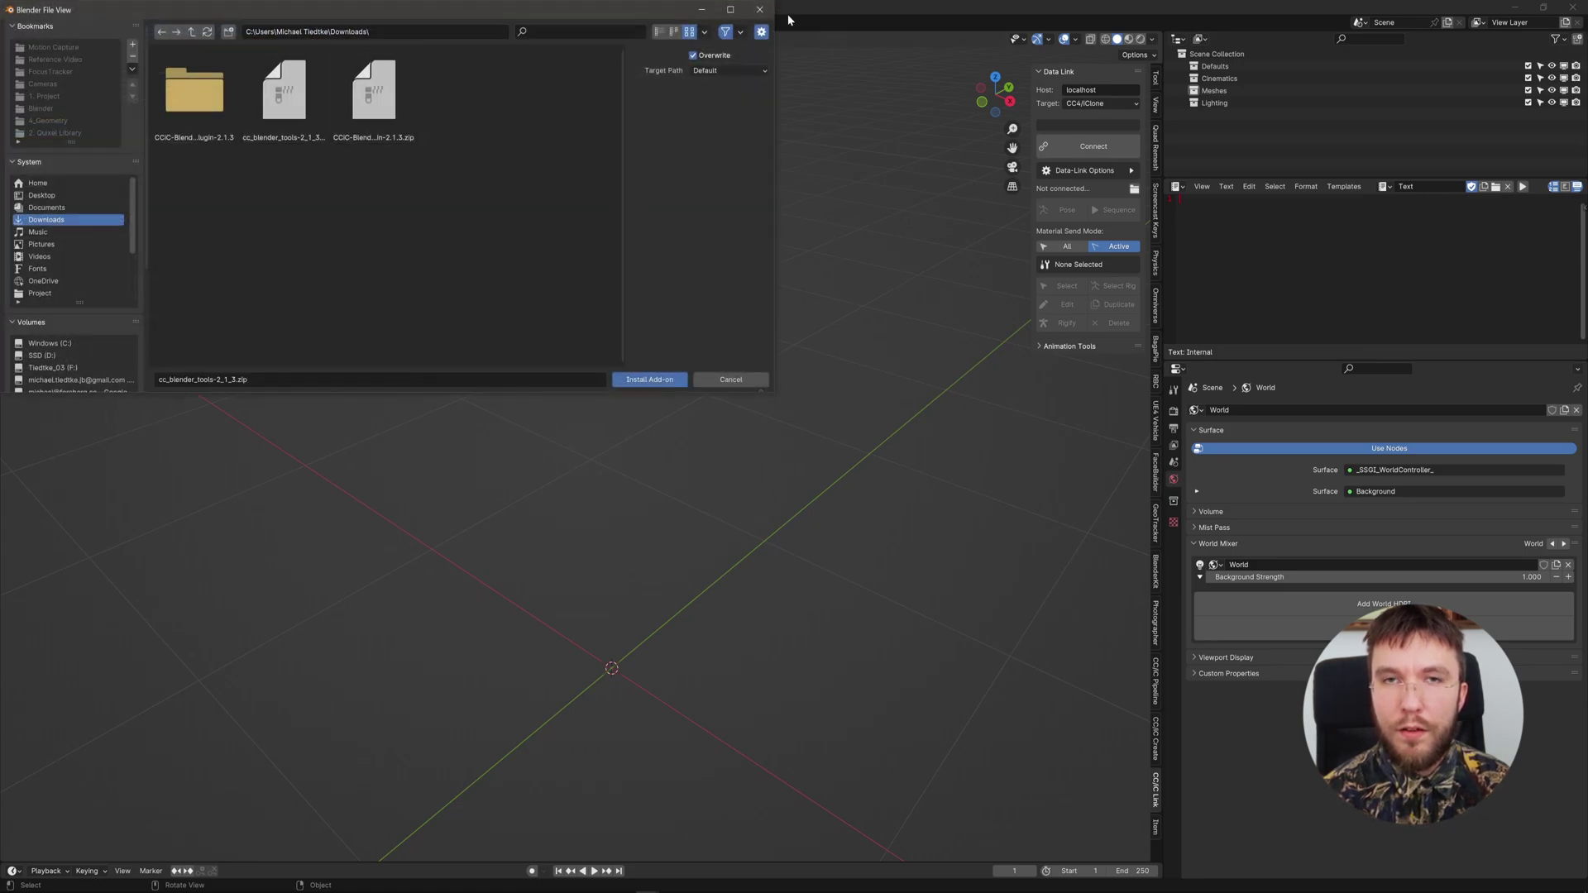
click(358, 139)
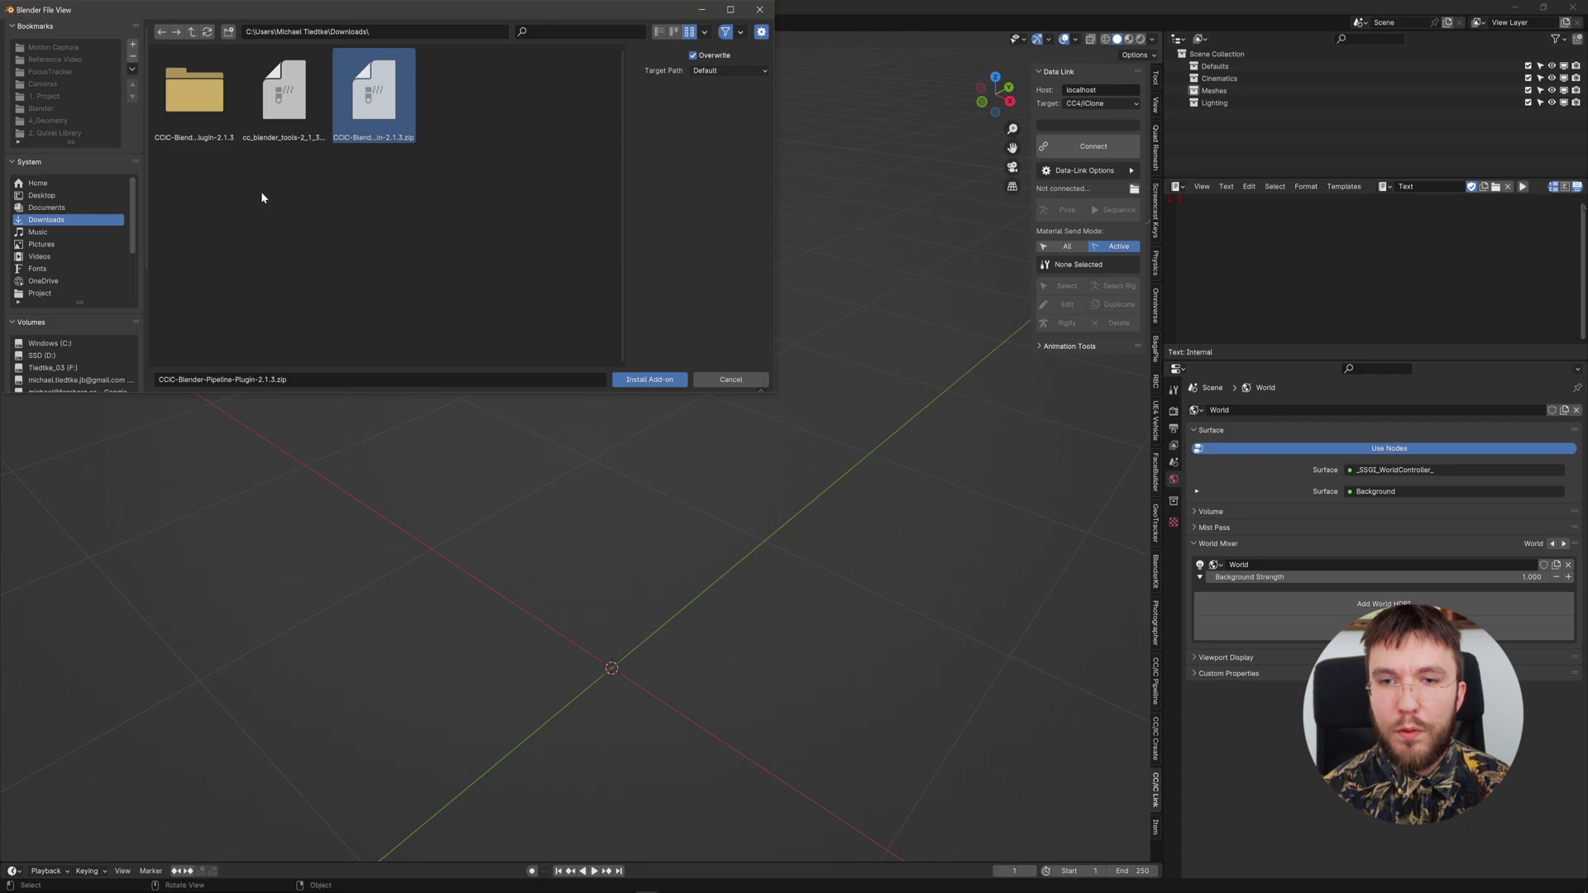
click(271, 137)
click(189, 380)
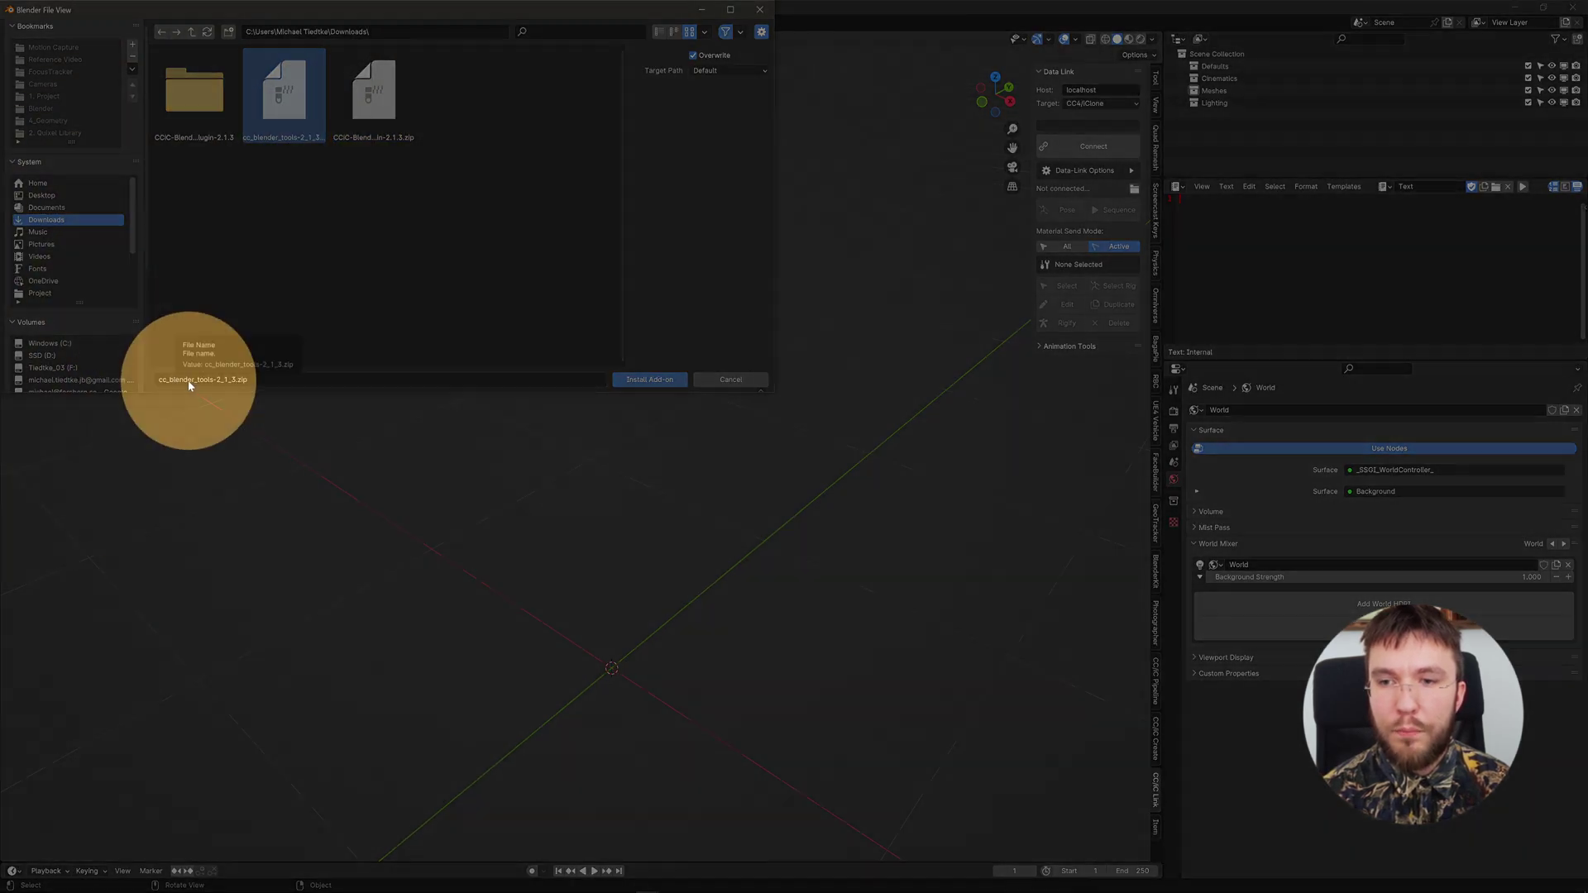
key(Return)
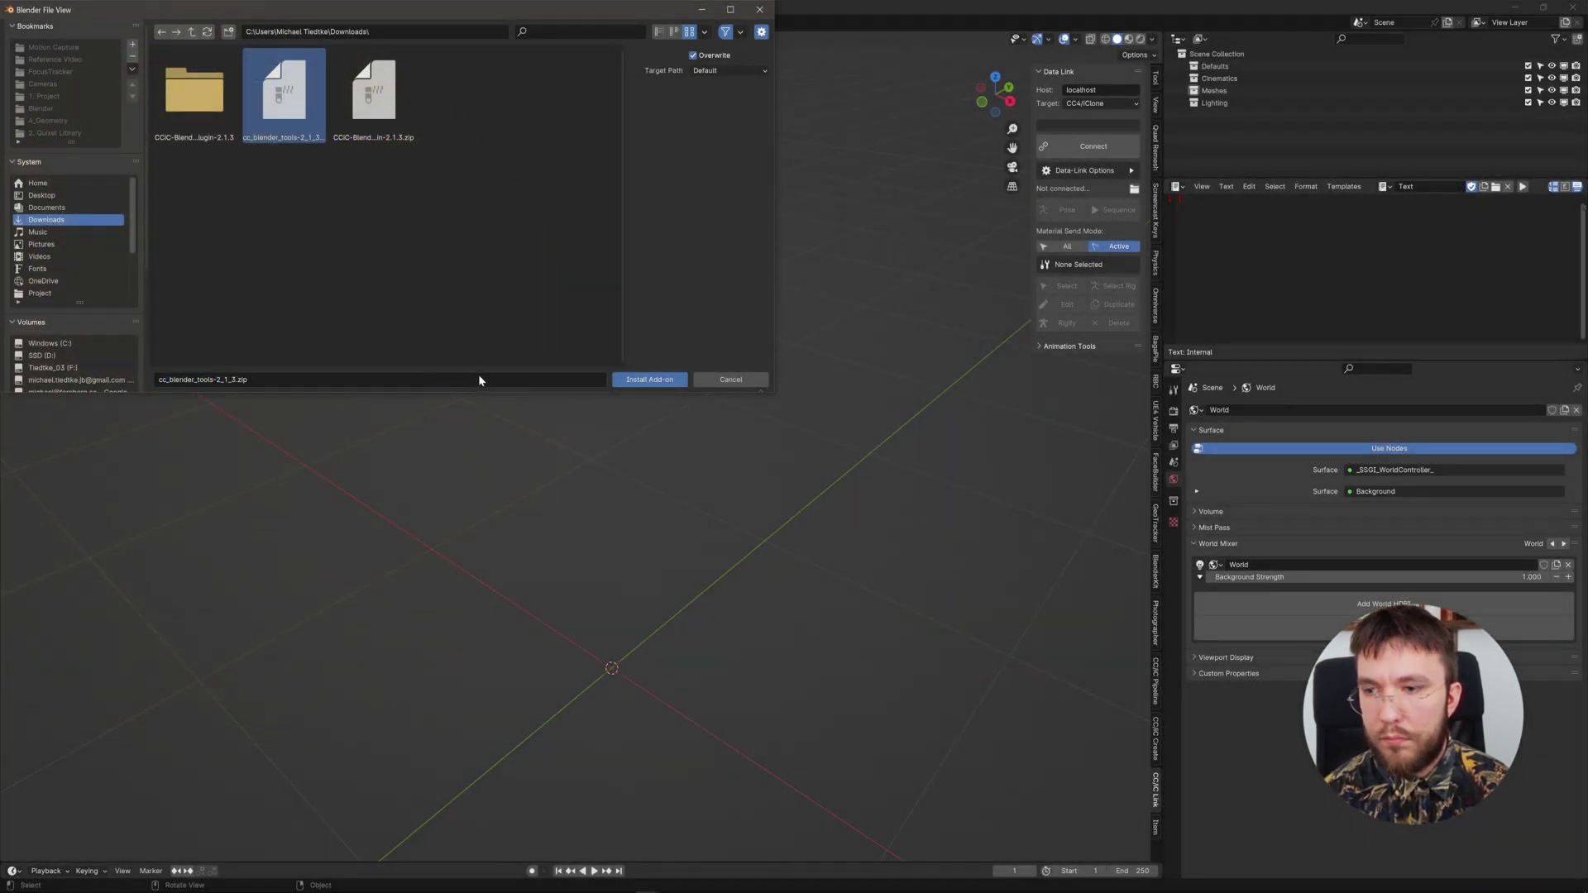
click(648, 381)
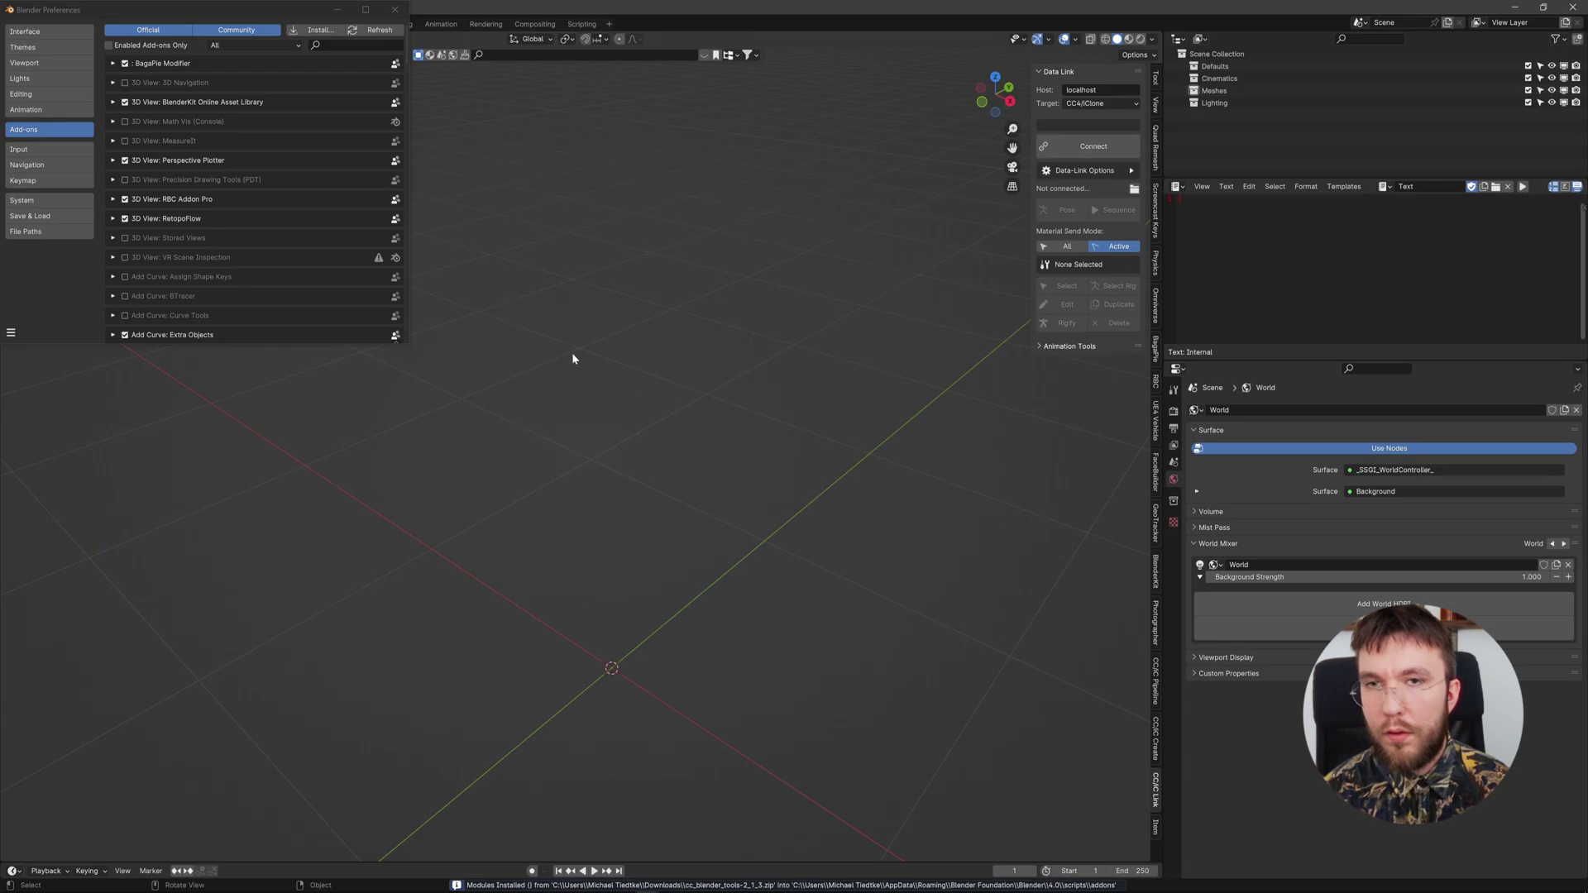
click(395, 9)
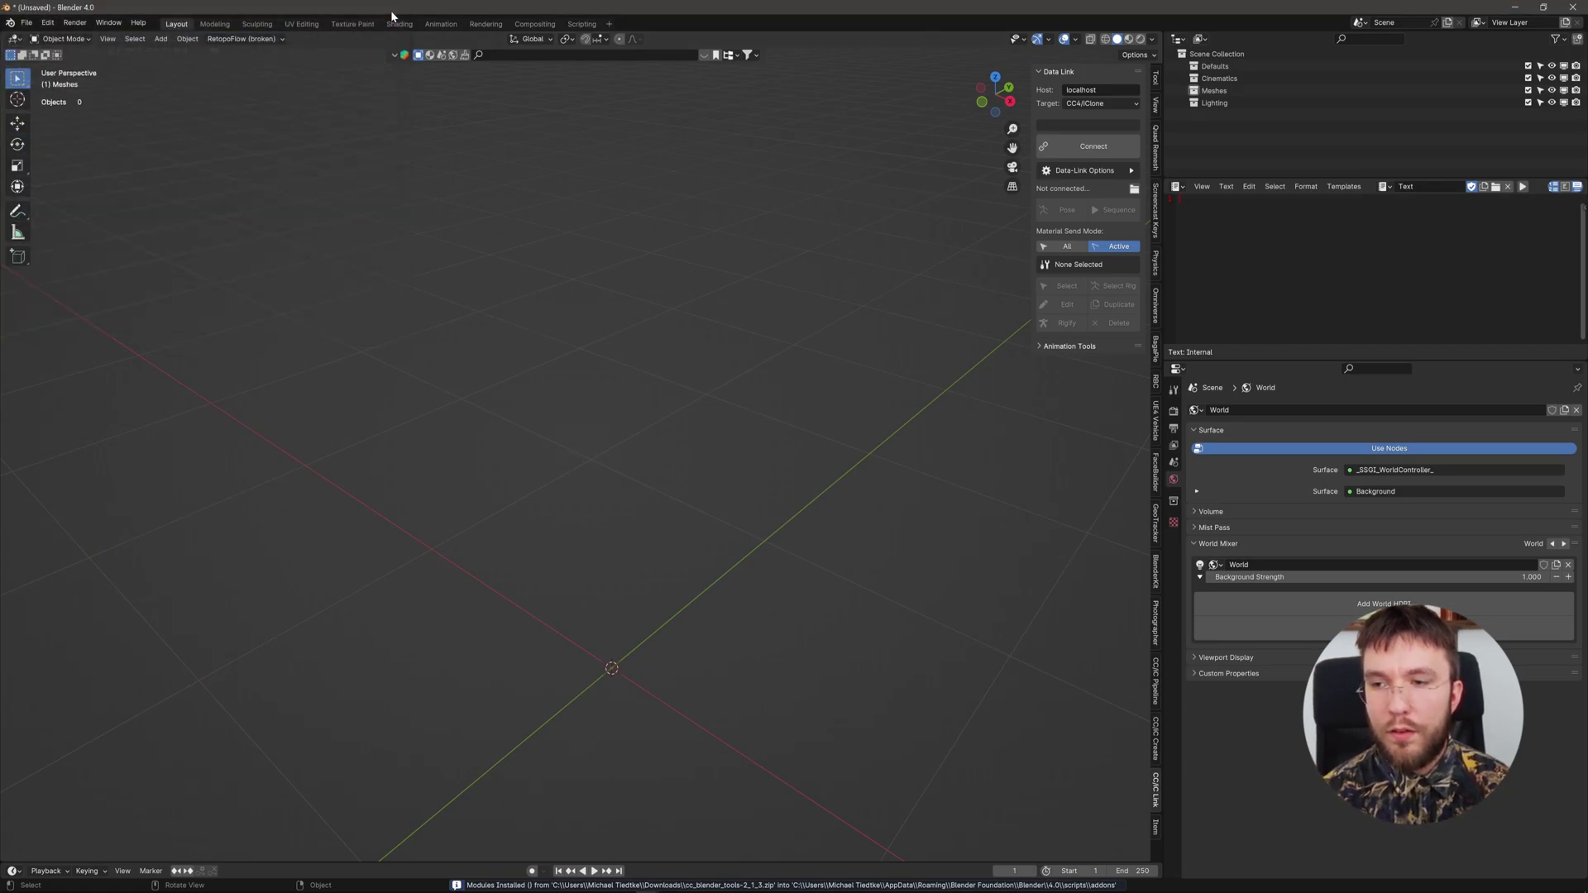
click(1157, 798)
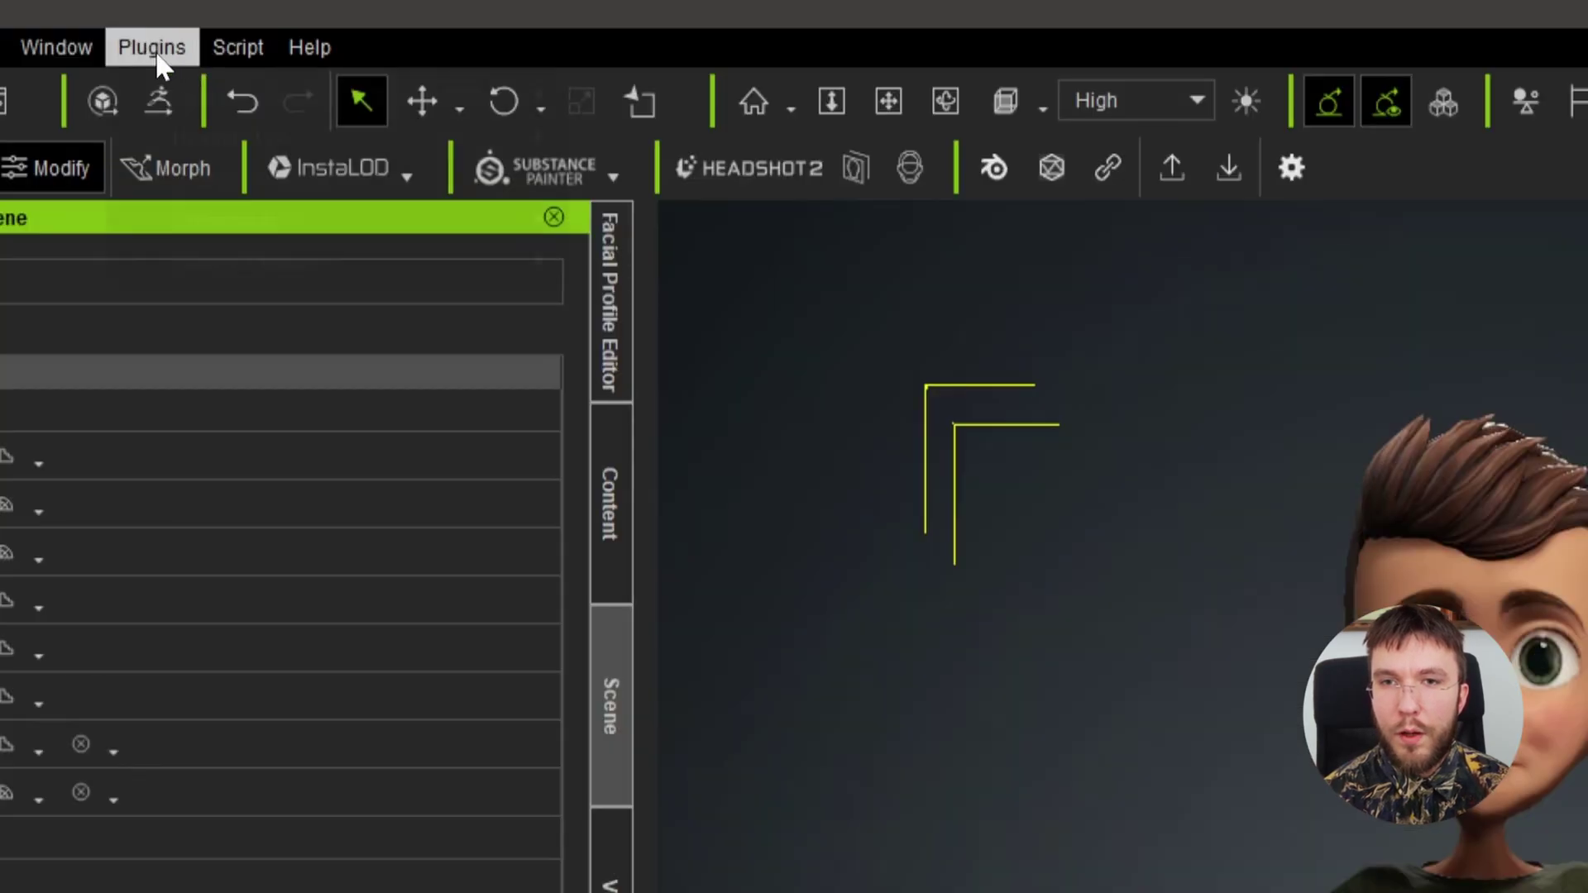
- In Character Creator, open the Blender Pipeline plugin's Data Link window and dock it beside the viewport, grouped with Modify
click(301, 27)
mouse_move(248, 266)
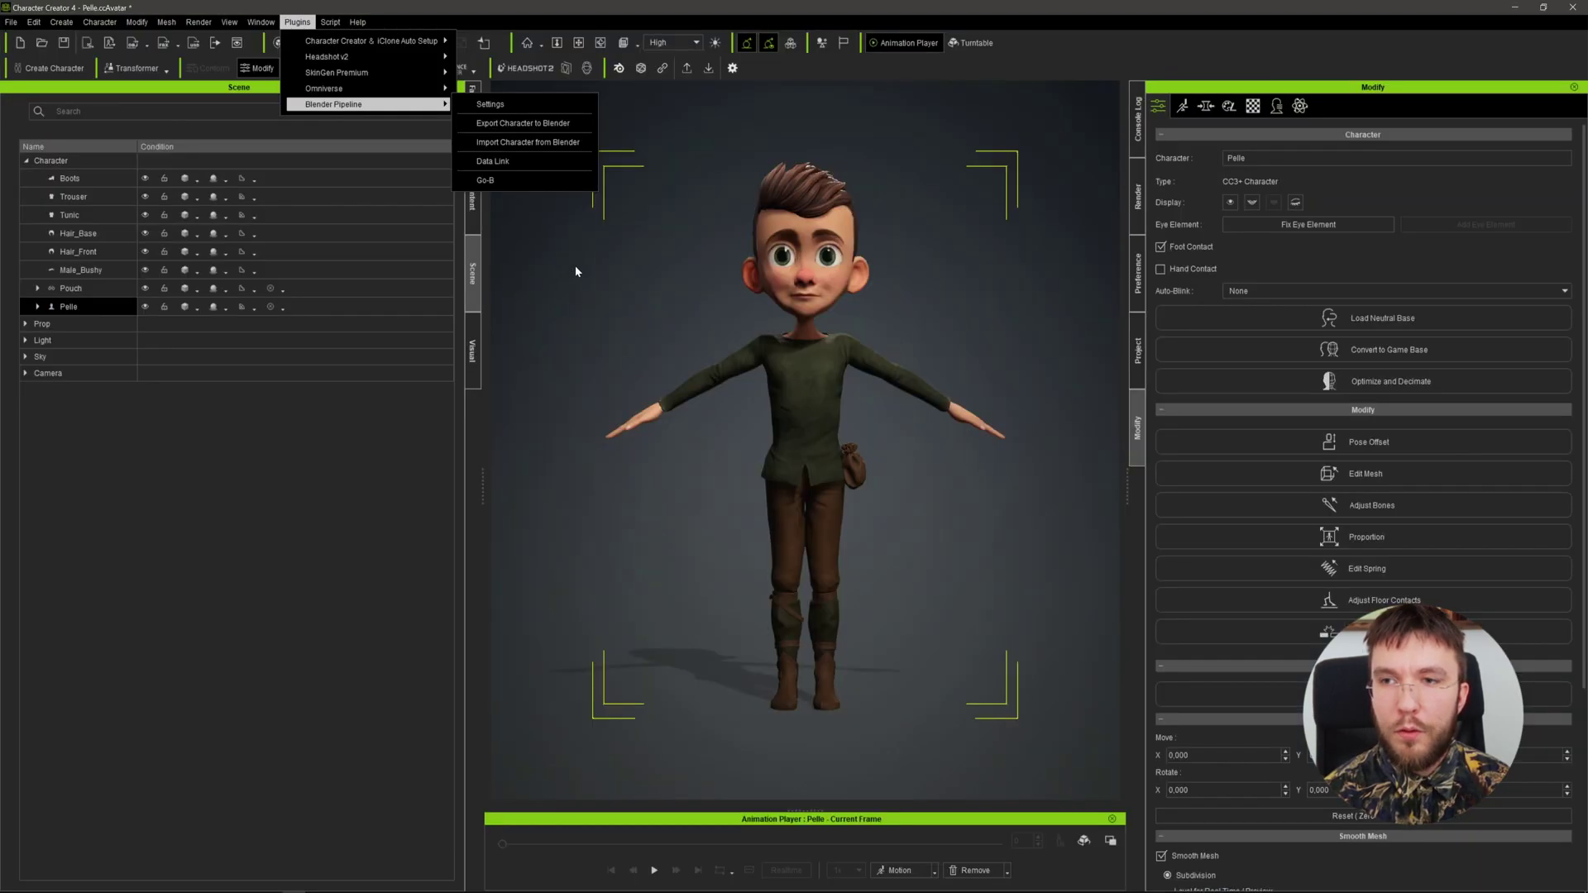
click(886, 693)
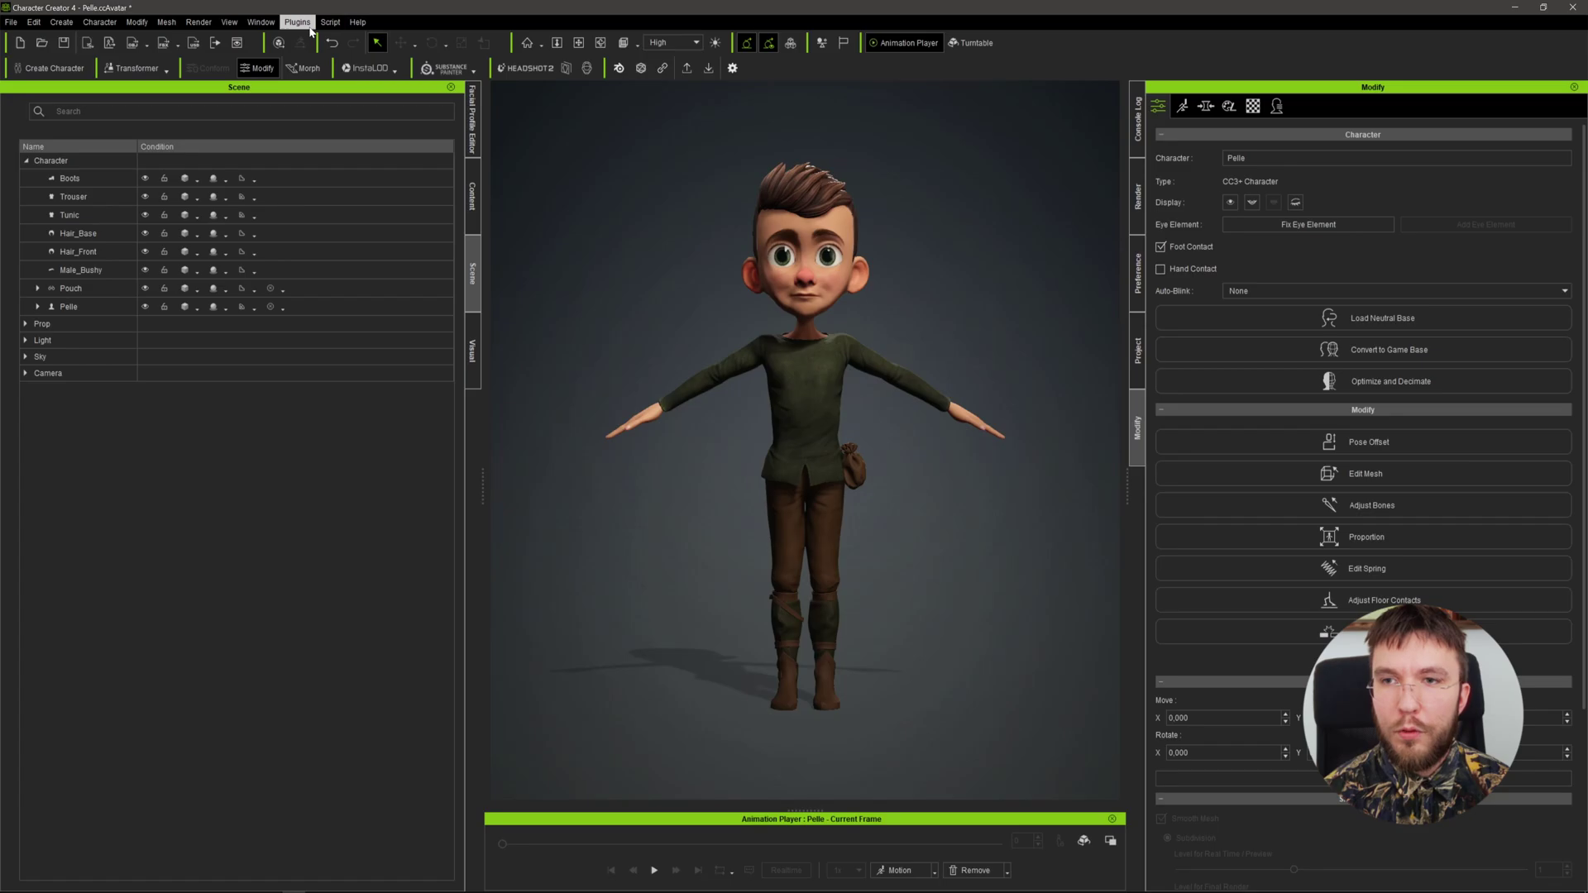
click(664, 68)
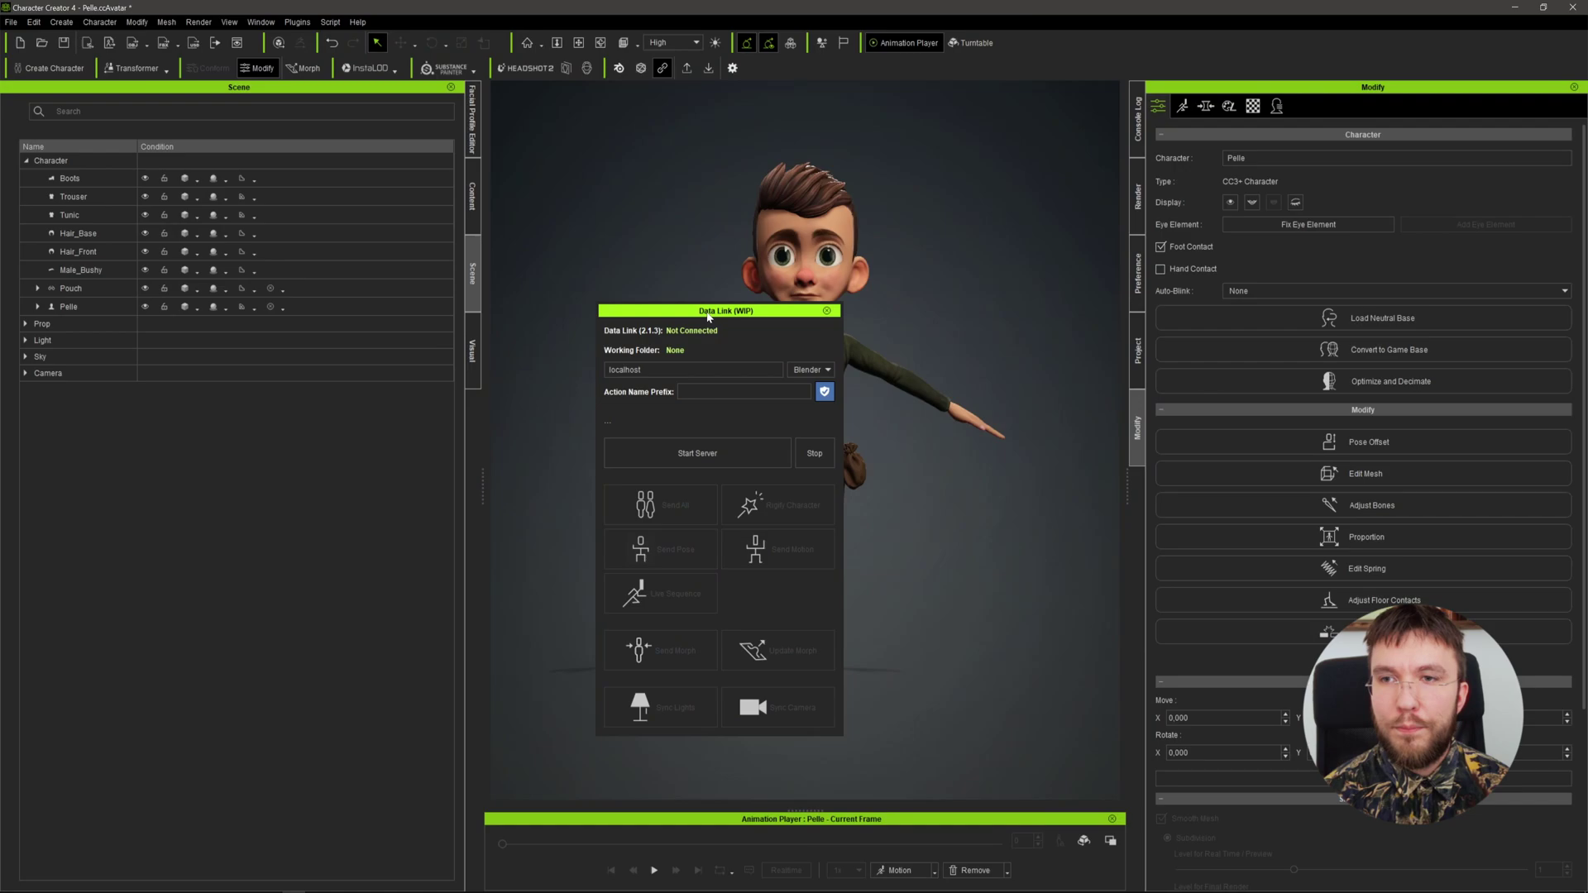
drag(707, 313, 1224, 300)
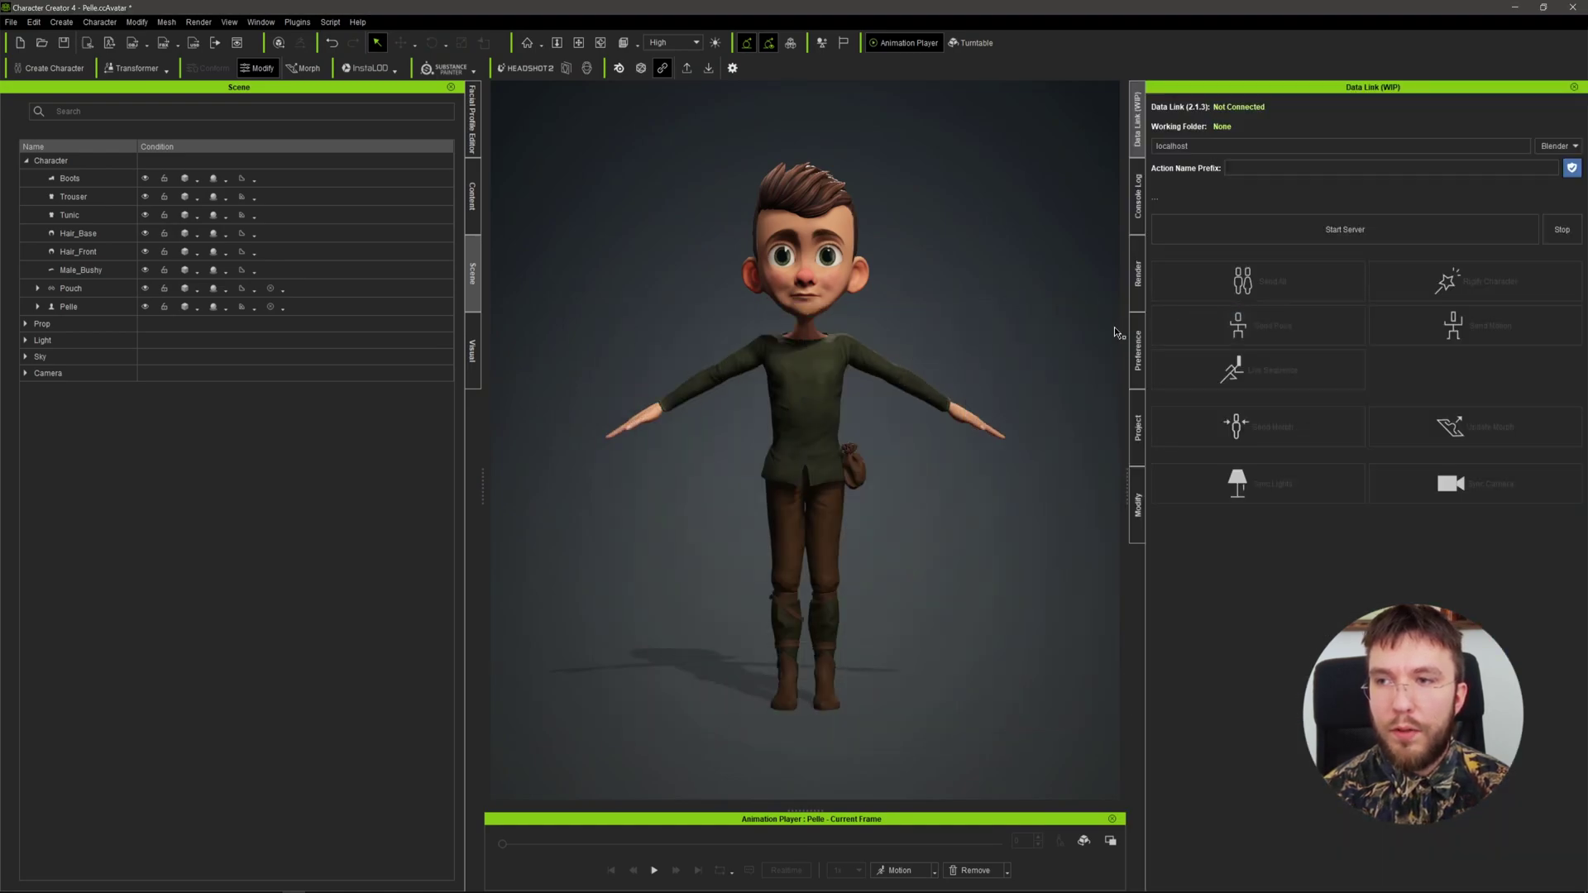
- Select the Pelle character, start the Data Link server, and connect to it from Blender with target CC4/iClone
click(796, 295)
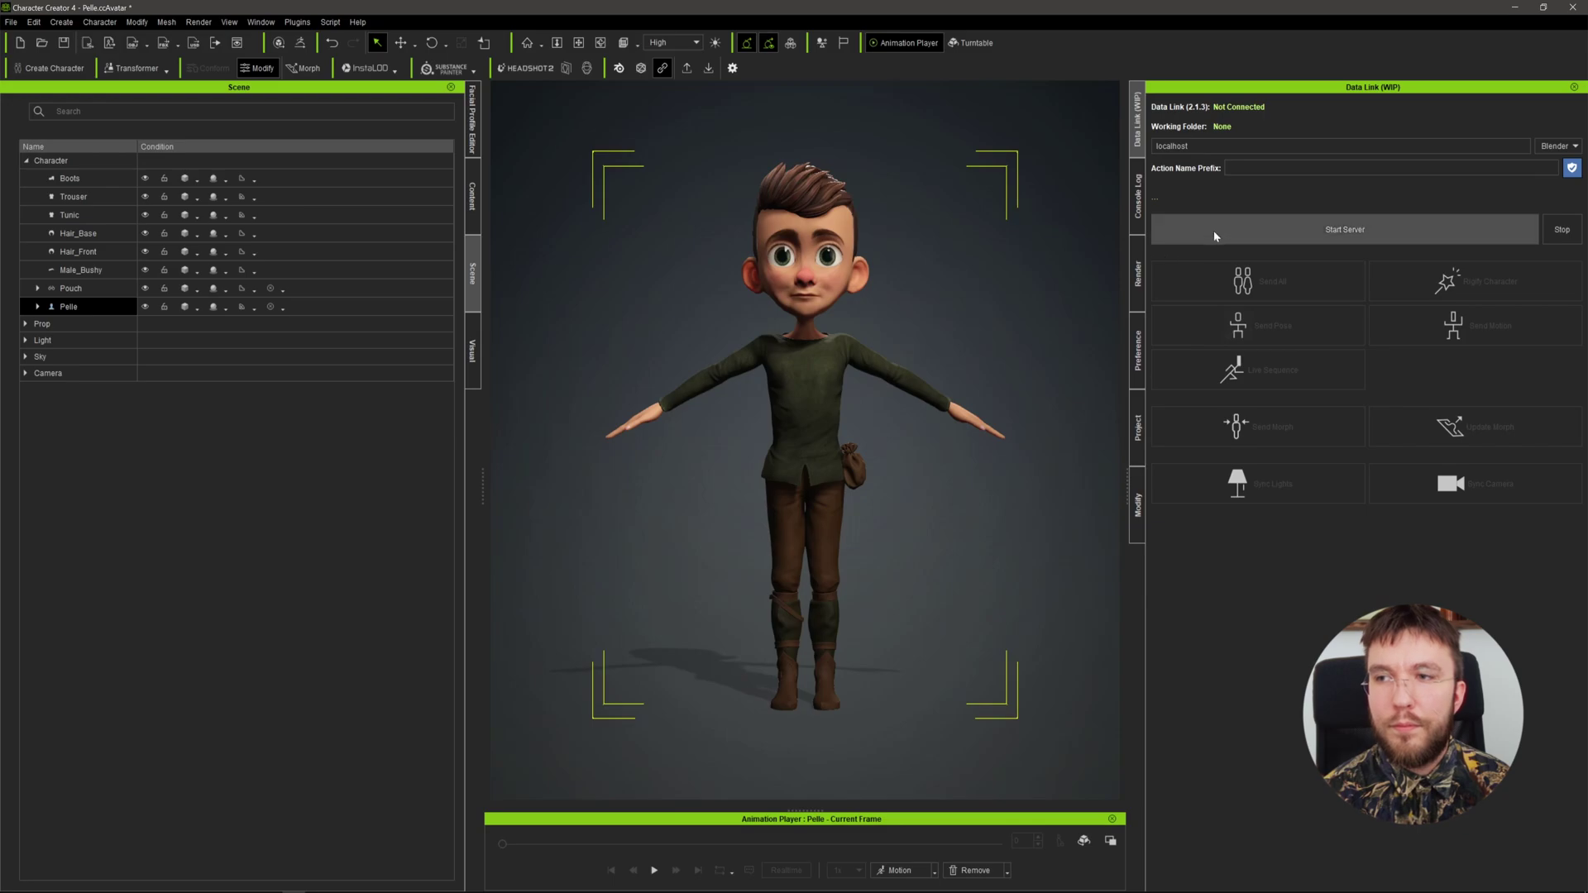
click(1352, 229)
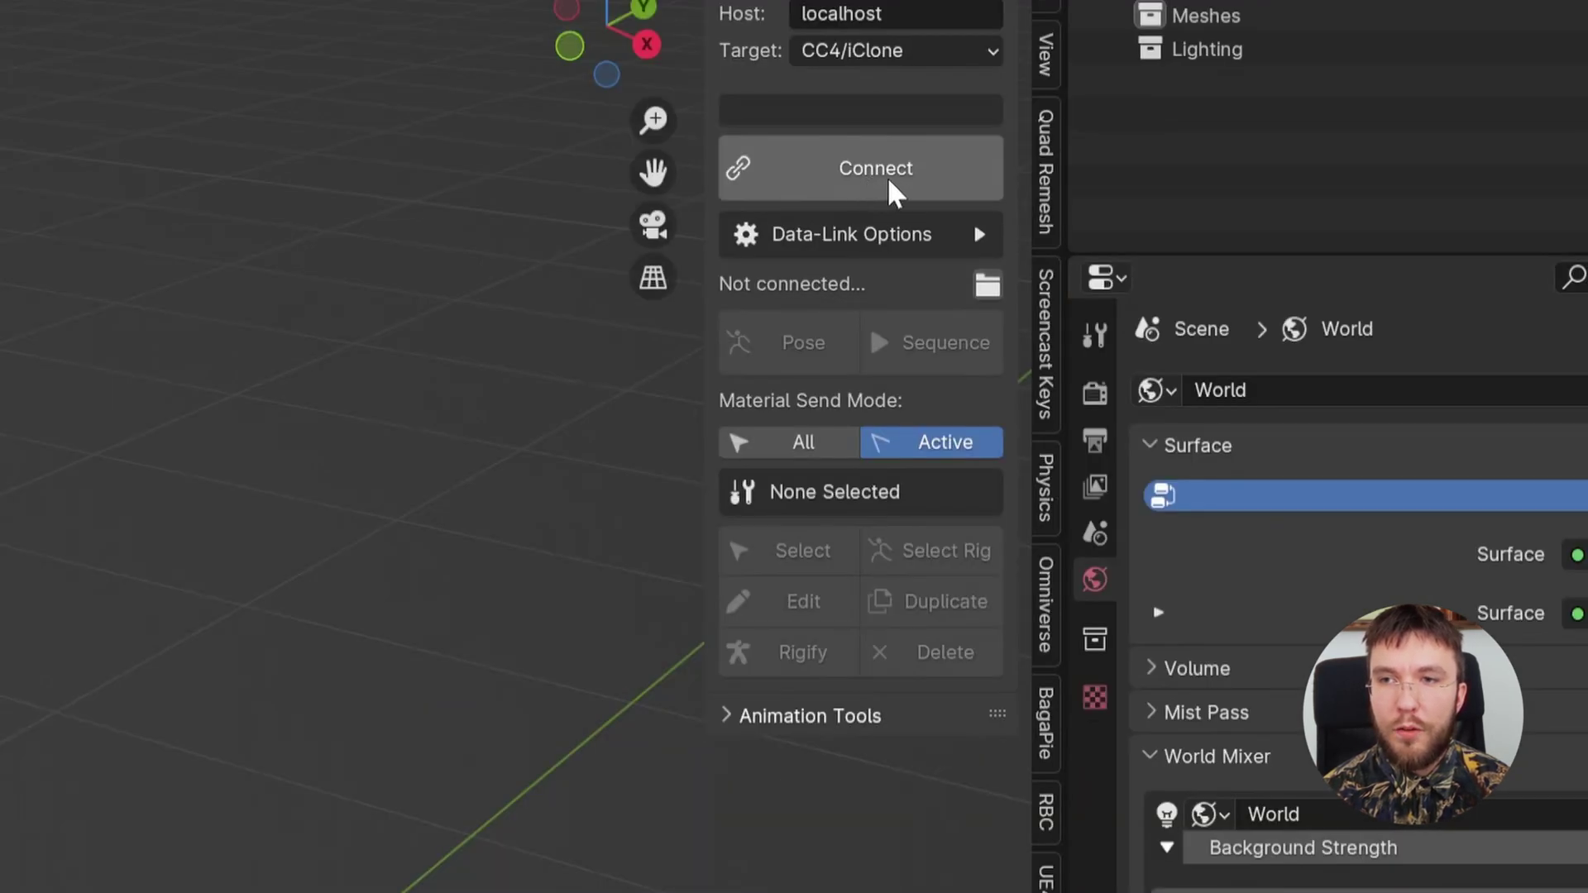
click(885, 183)
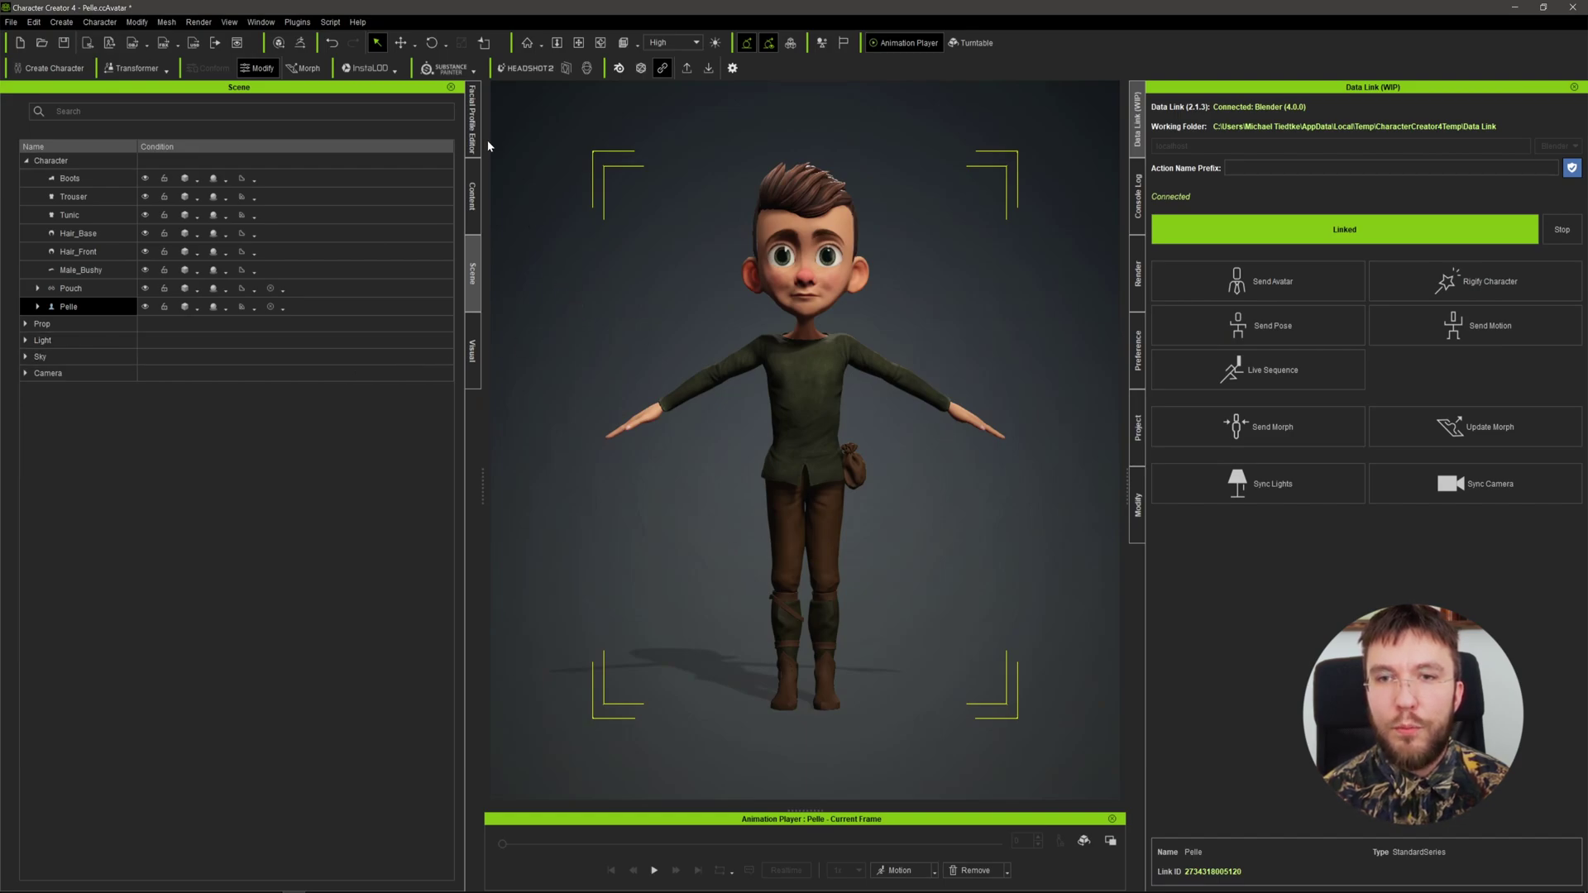
- In Character Creator's Facial Profile Editor, enable Edit Expressions, send the avatar through the Data Link, and check the imported character in Blender
click(472, 129)
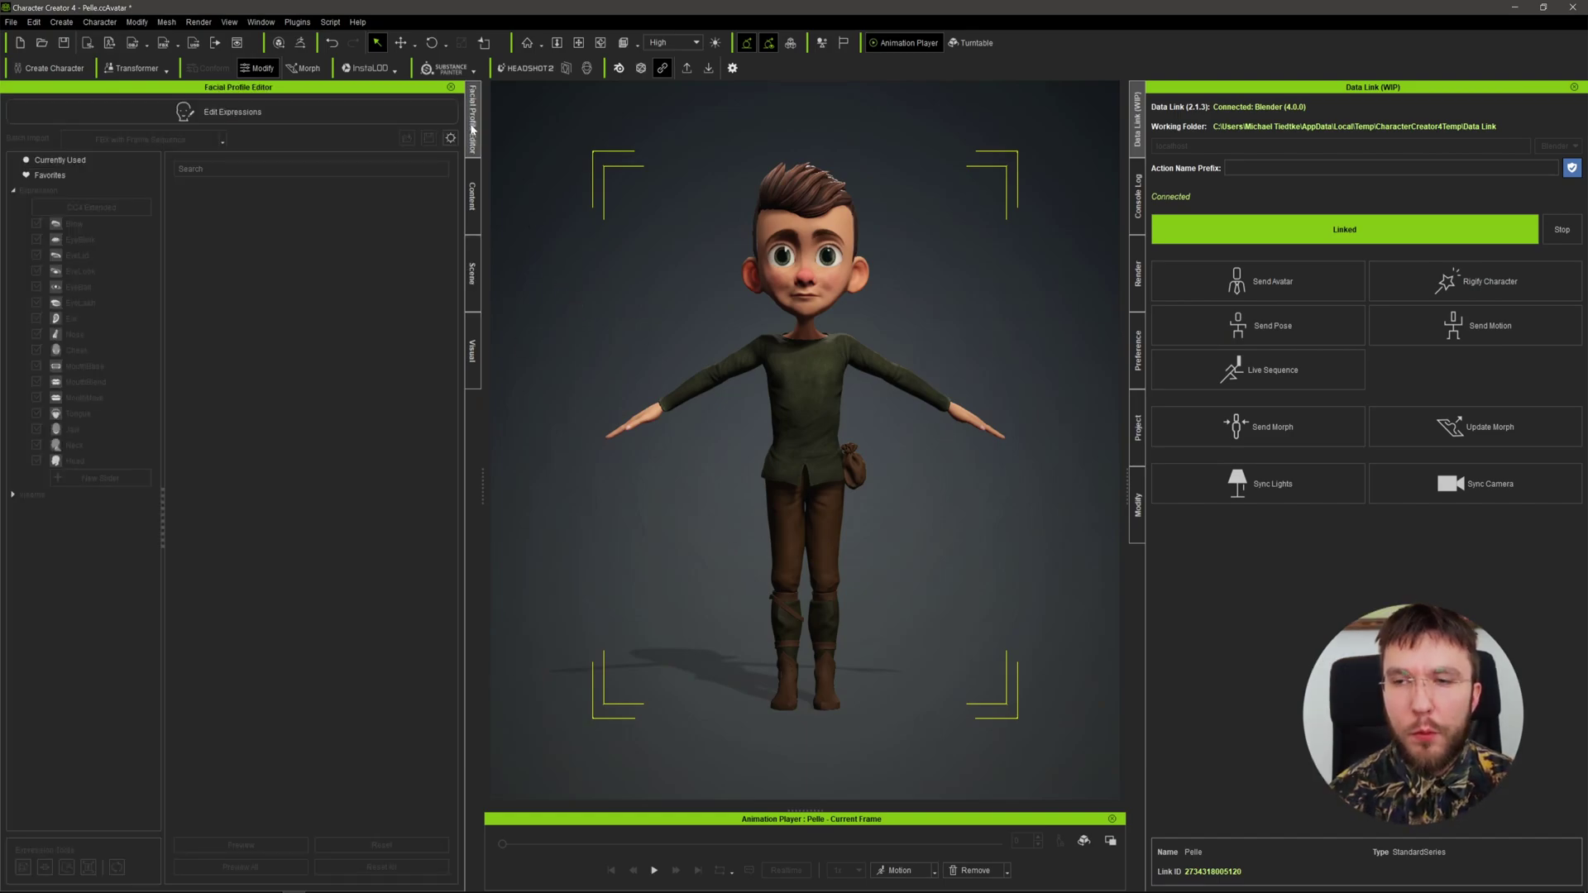
click(244, 116)
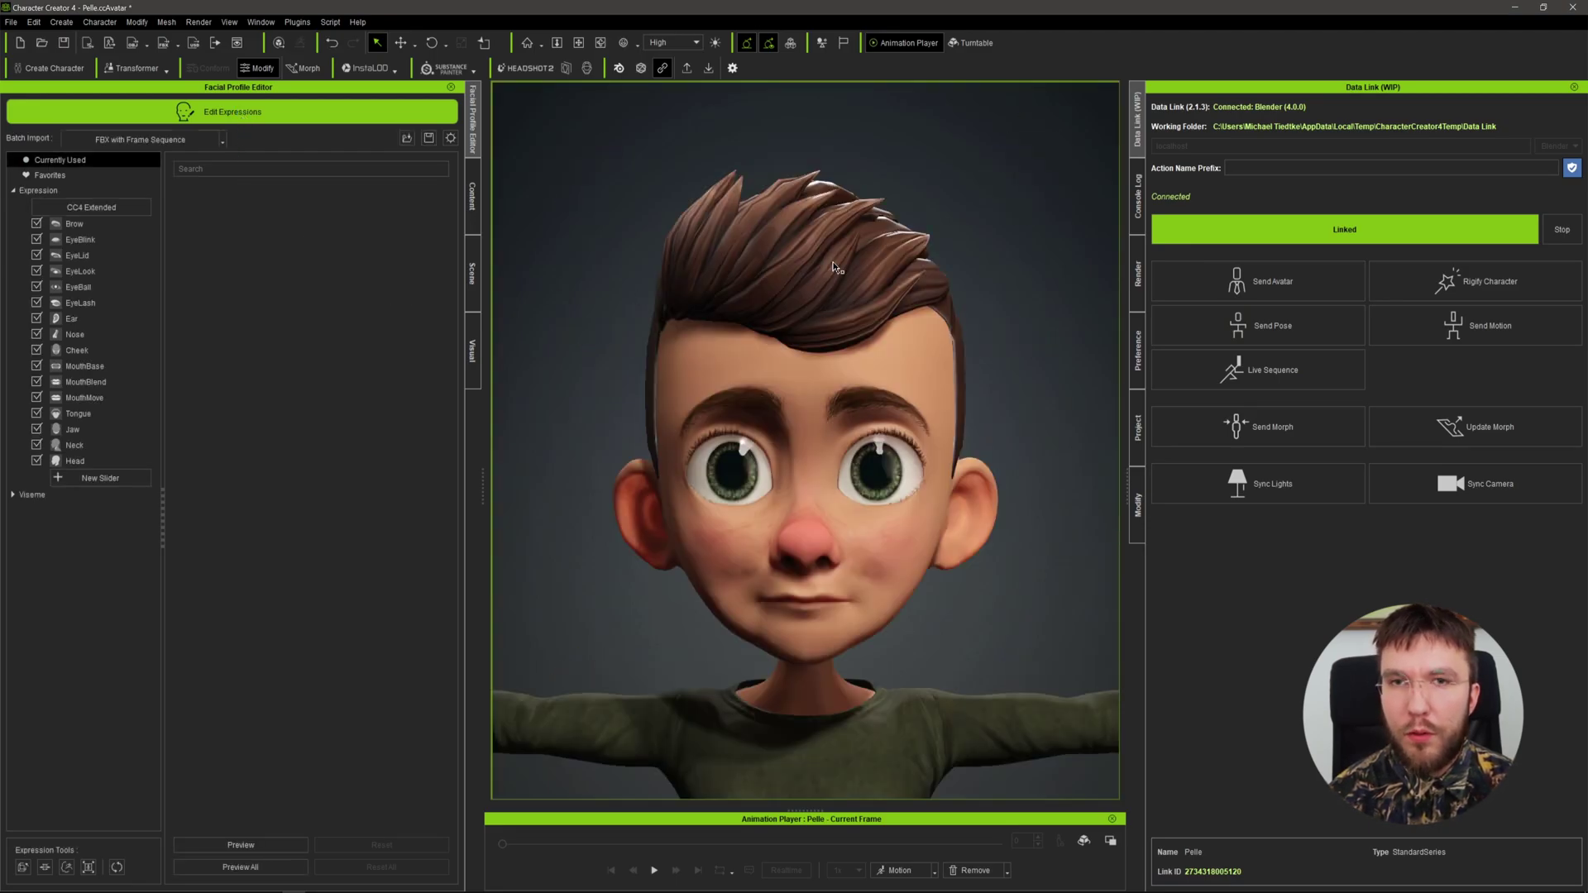
scroll(831, 372, down, 5)
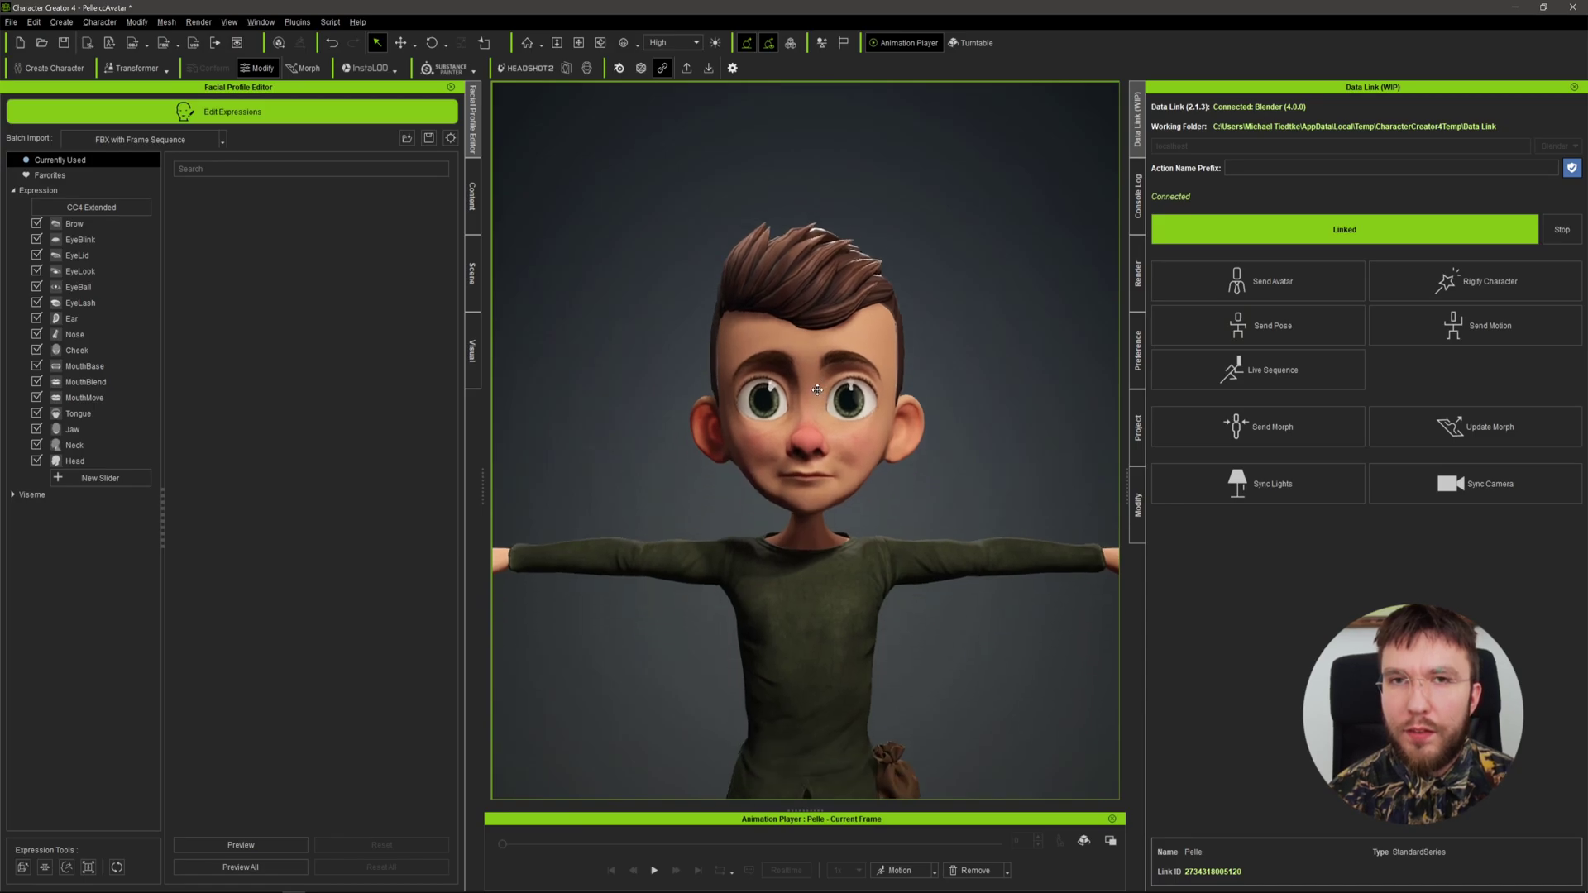
middle_drag(817, 390, 817, 384)
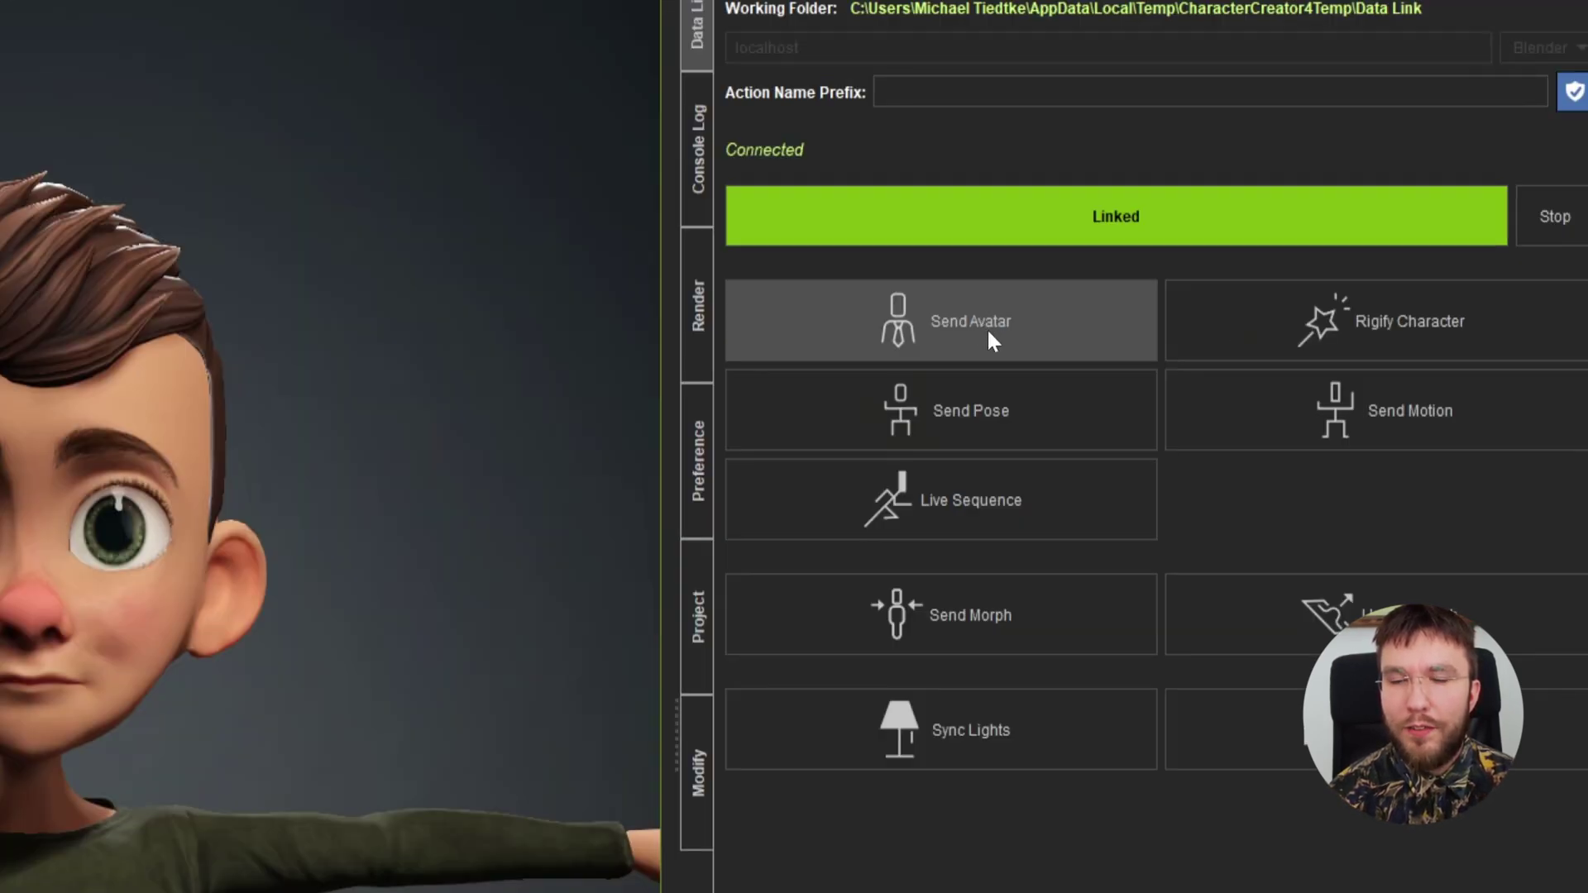
click(988, 333)
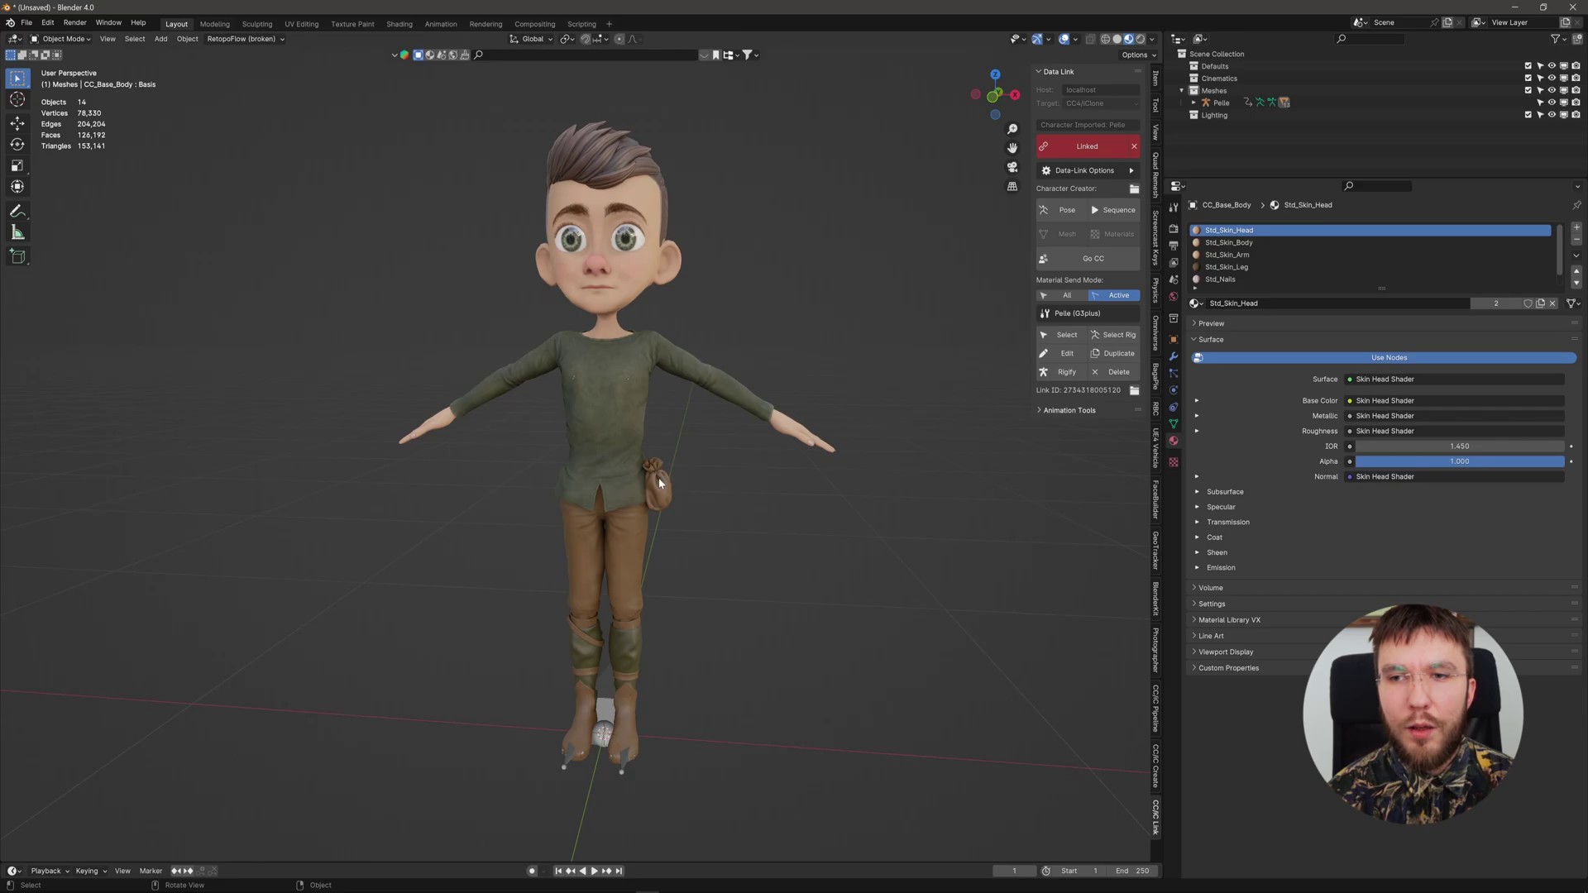
mouse_move(659, 484)
middle_down()
mouse_move(692, 474)
mouse_move(677, 477)
middle_up()
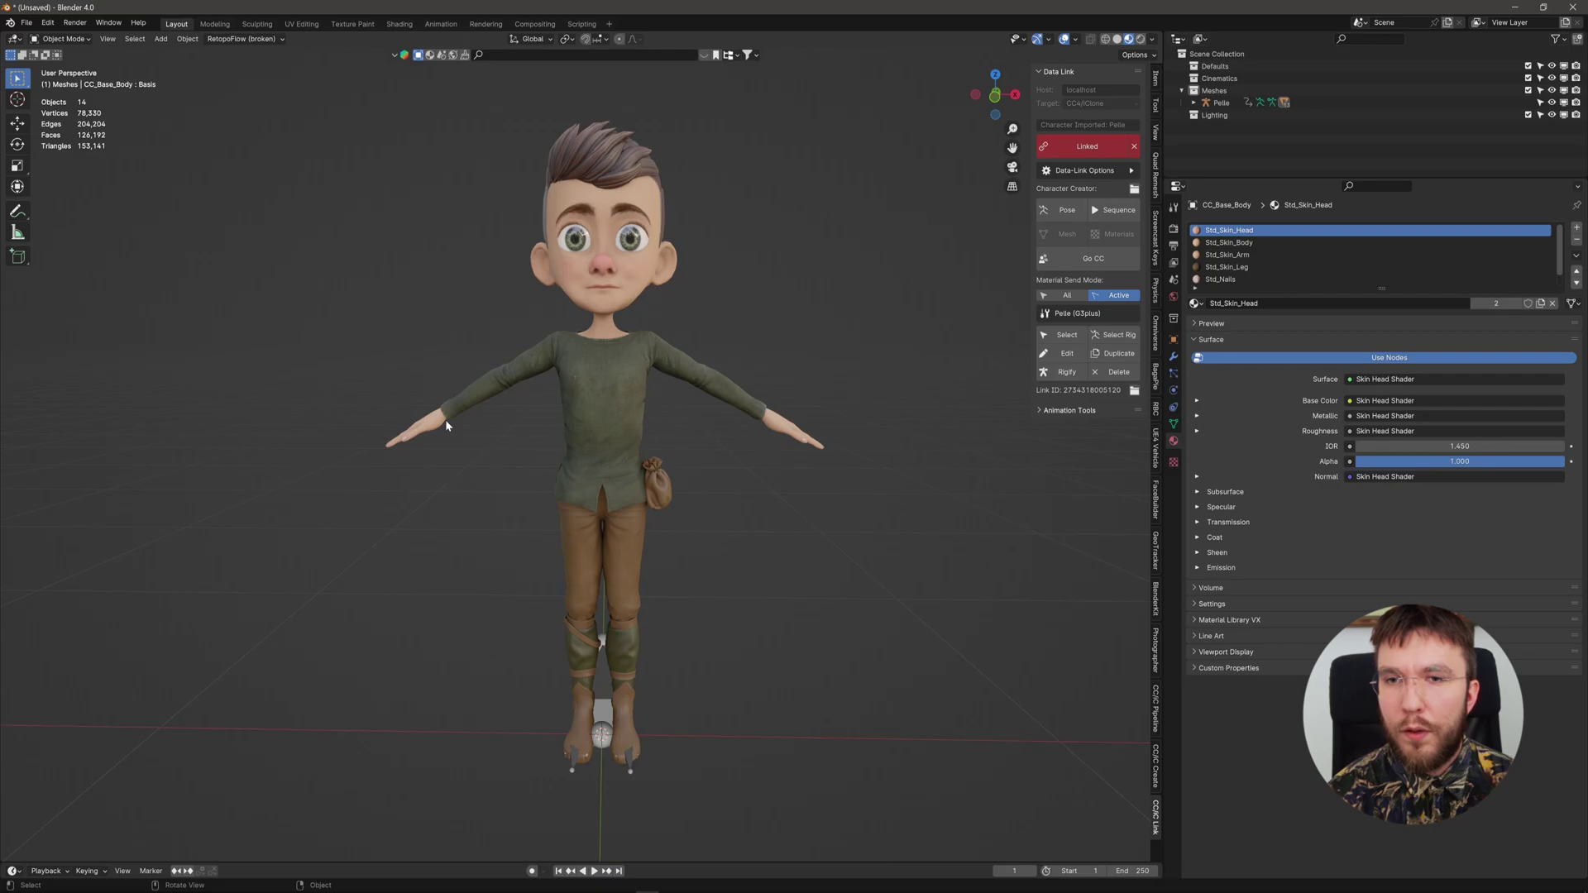
click(593, 417)
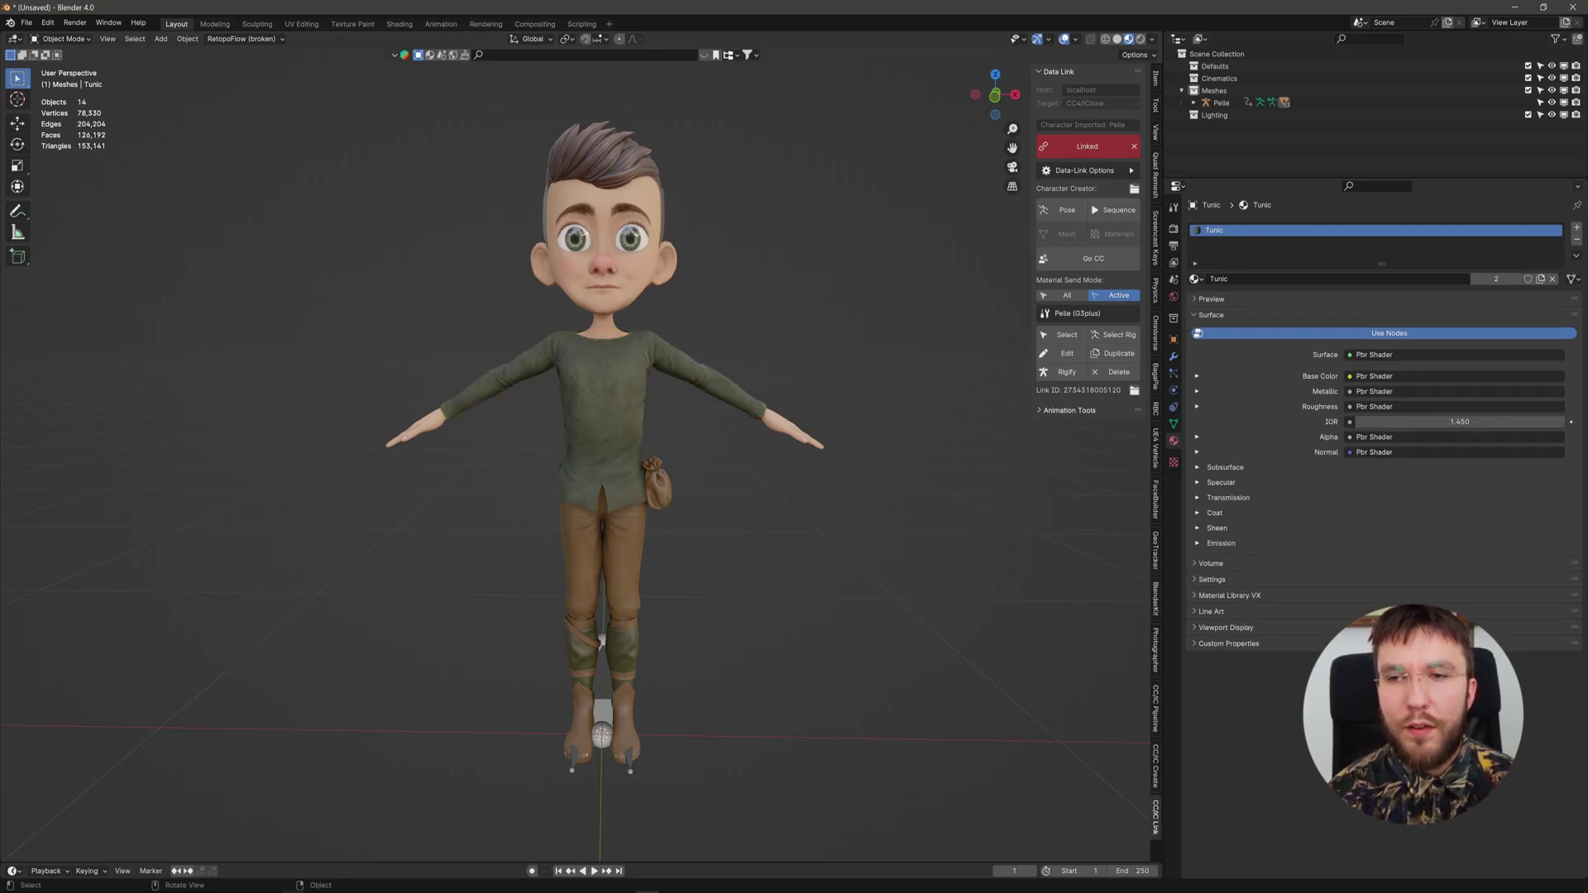
- Return to Character Creator, enable Edit Expressions again, and send the character's current T-pose to Blender
key(alt+Tab)
scroll(900, 584, down, 5)
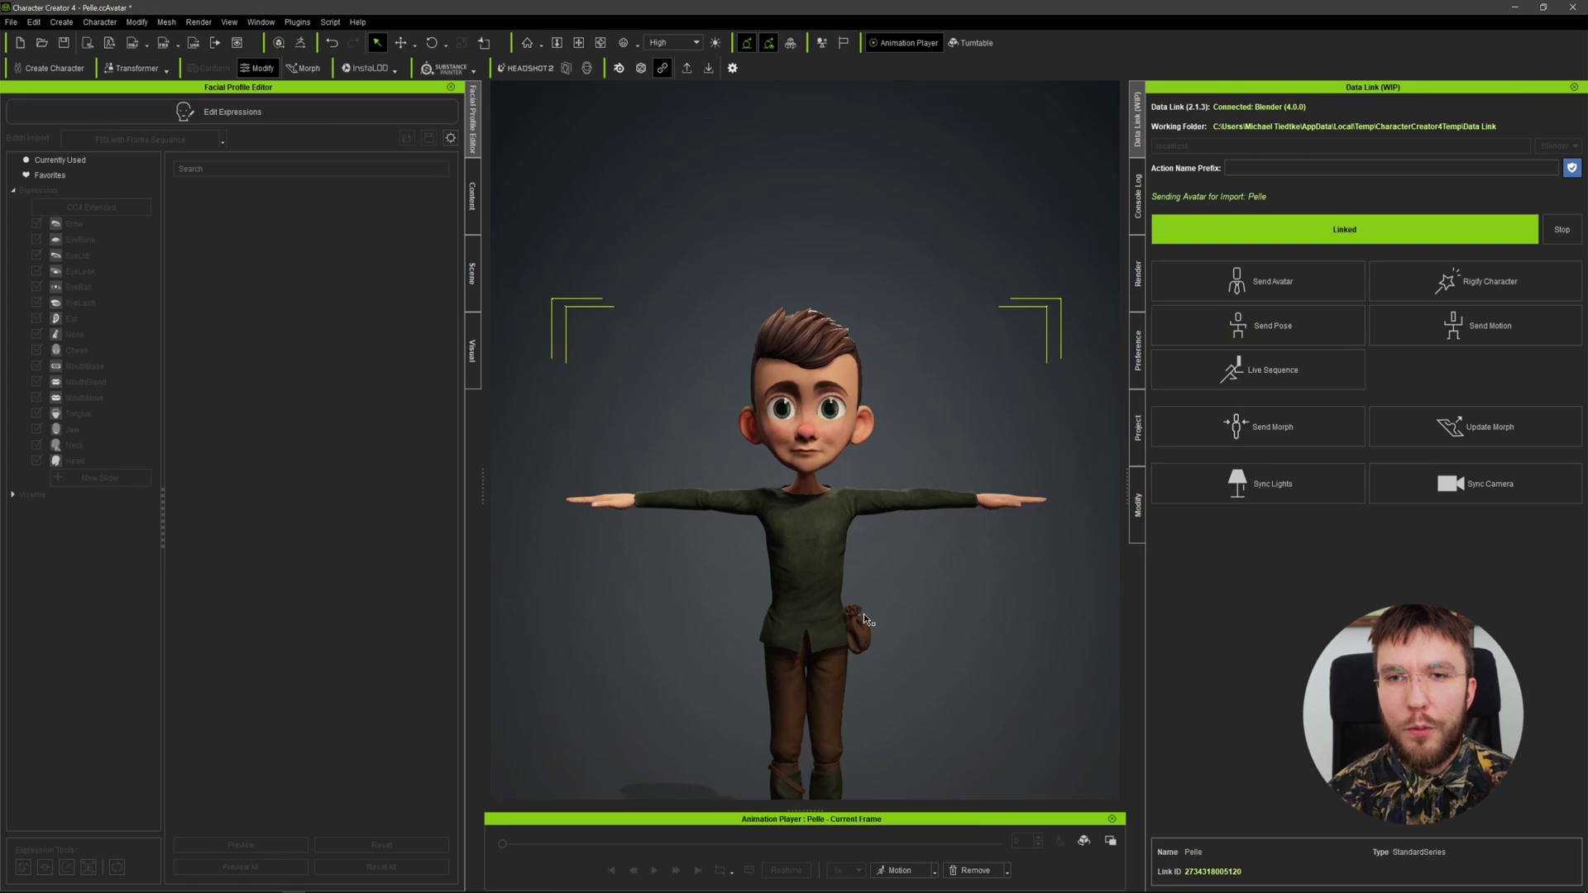
key(f)
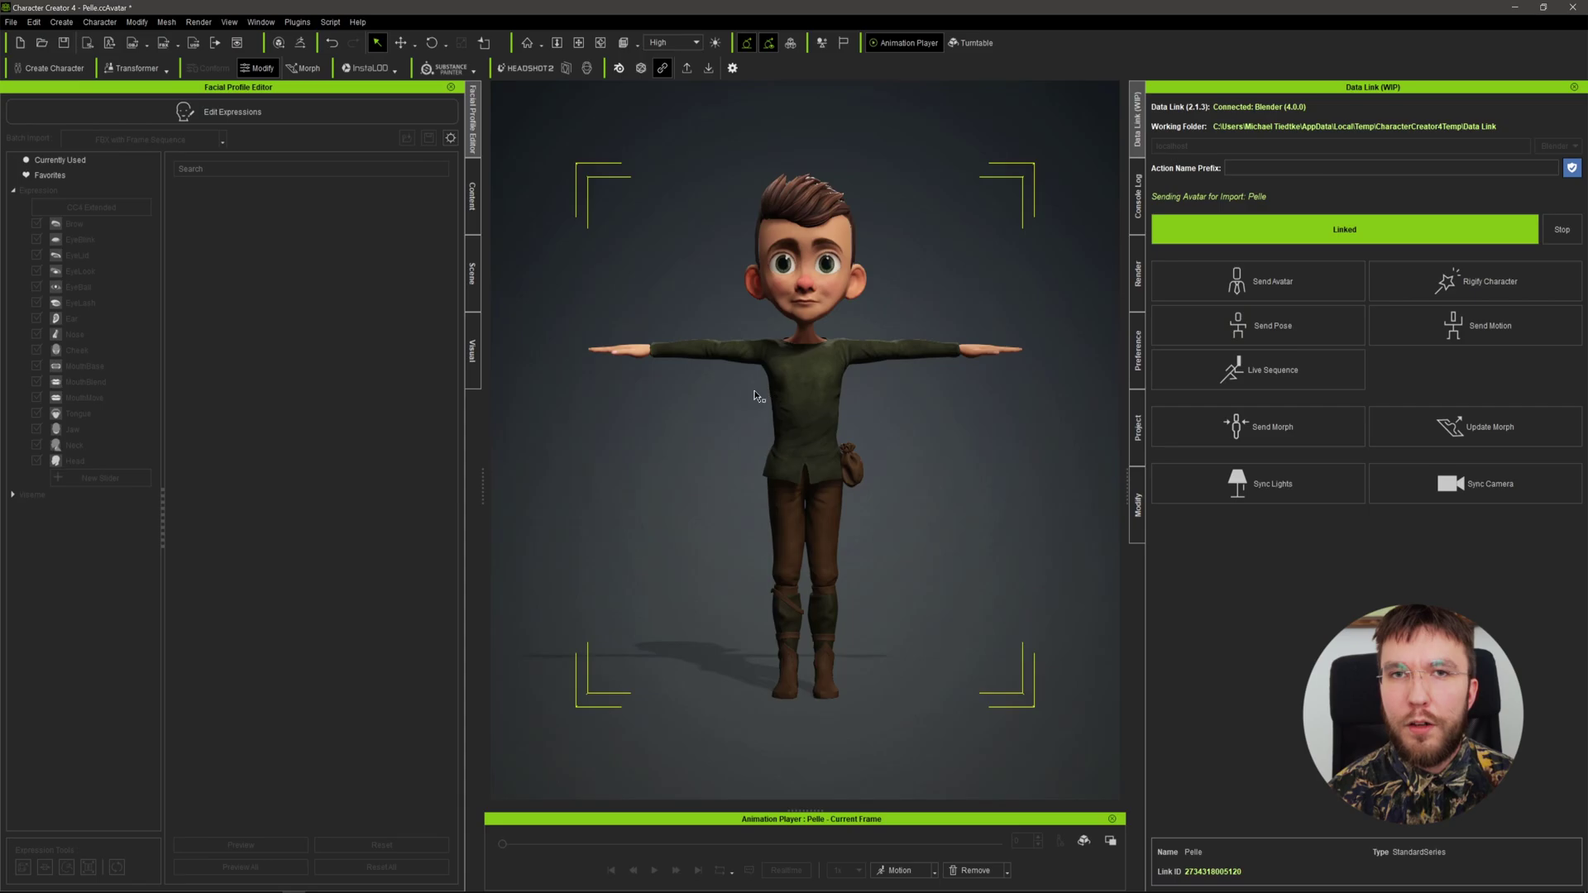
click(217, 112)
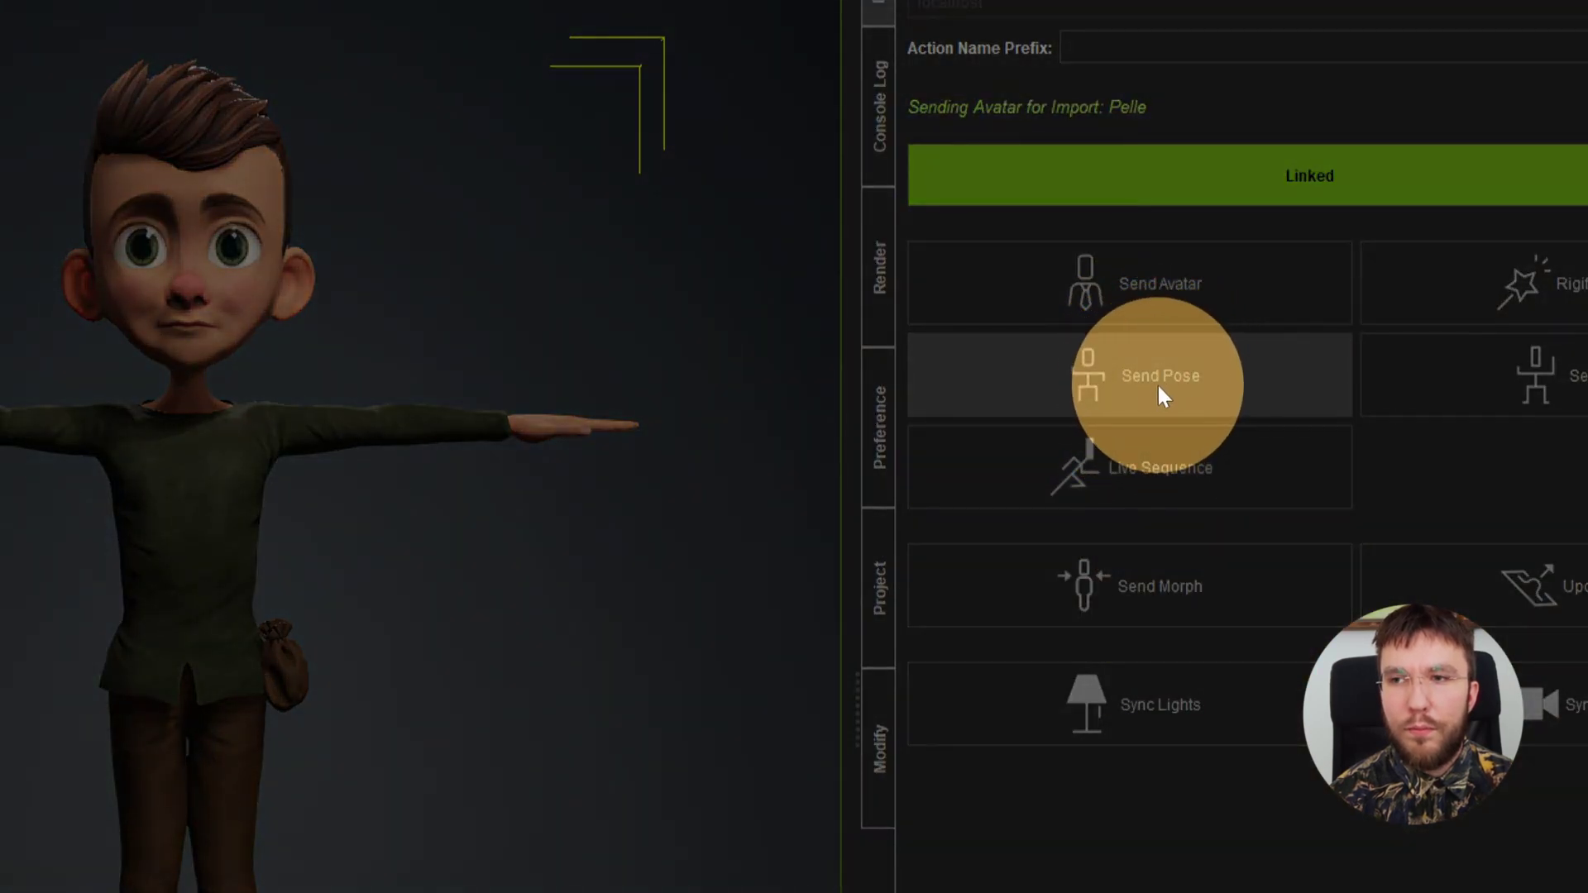
click(1154, 381)
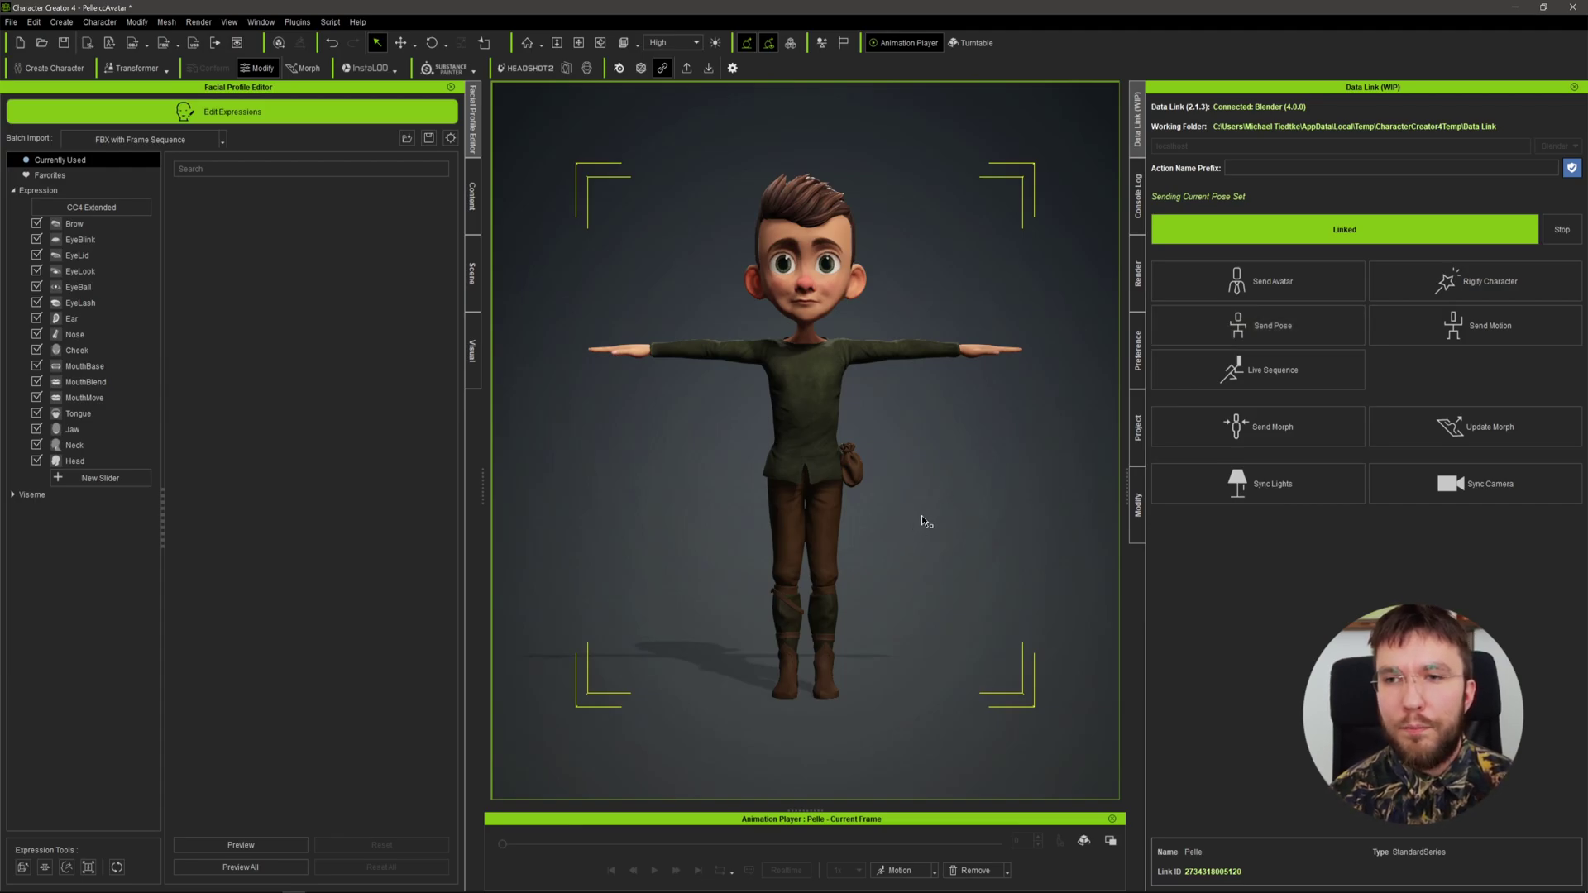
- In Blender, select the character's CC_Base_Body mesh and add a Subdivision Surface modifier to it
click(641, 891)
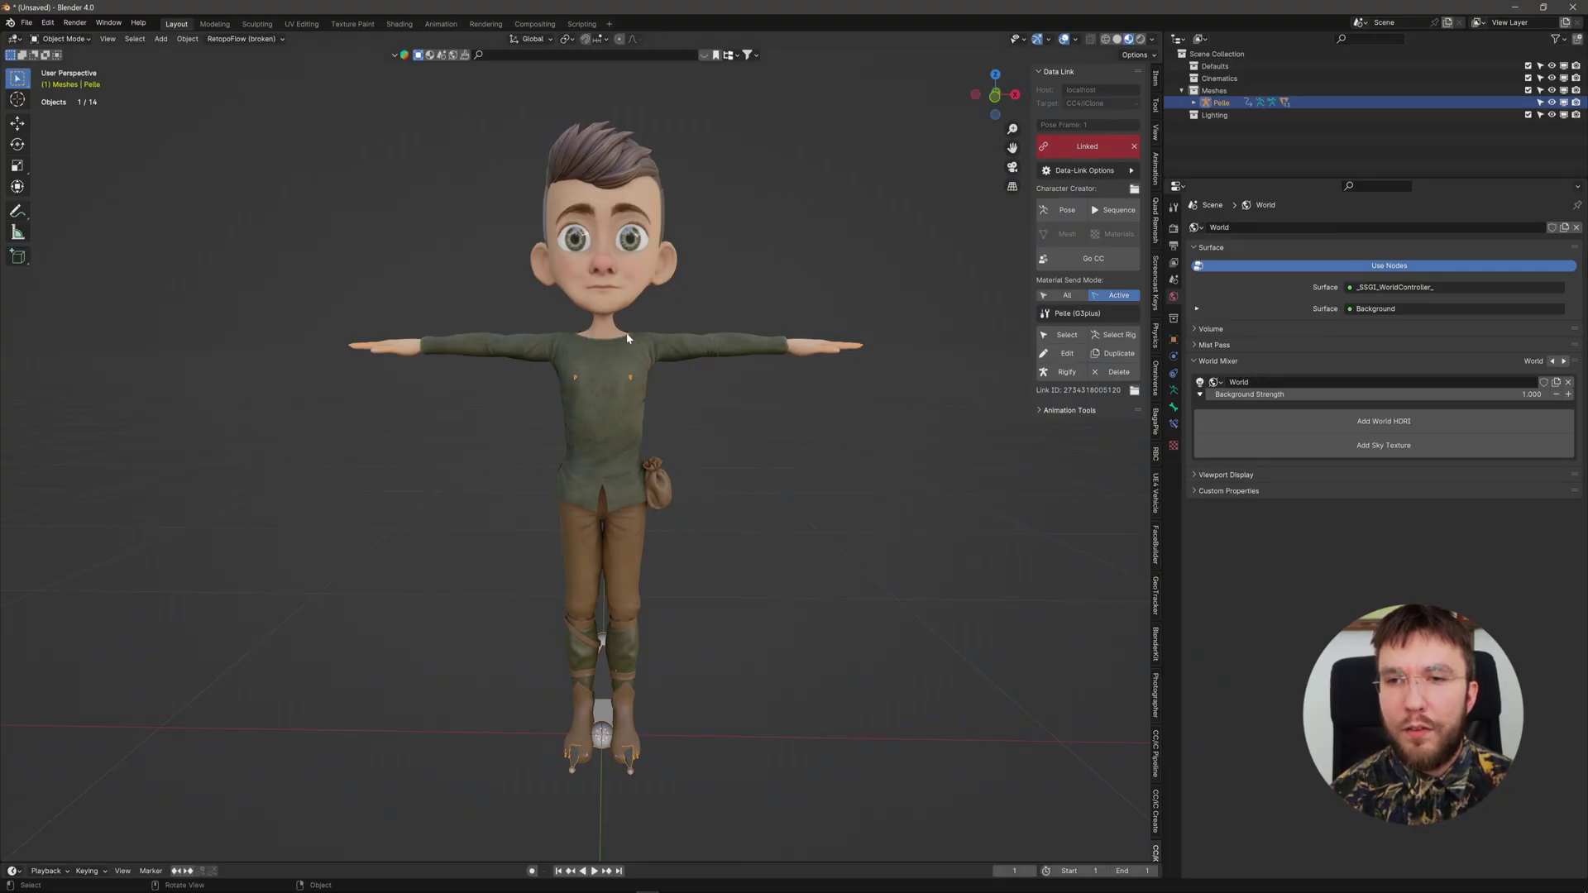
scroll(609, 267, up, 6)
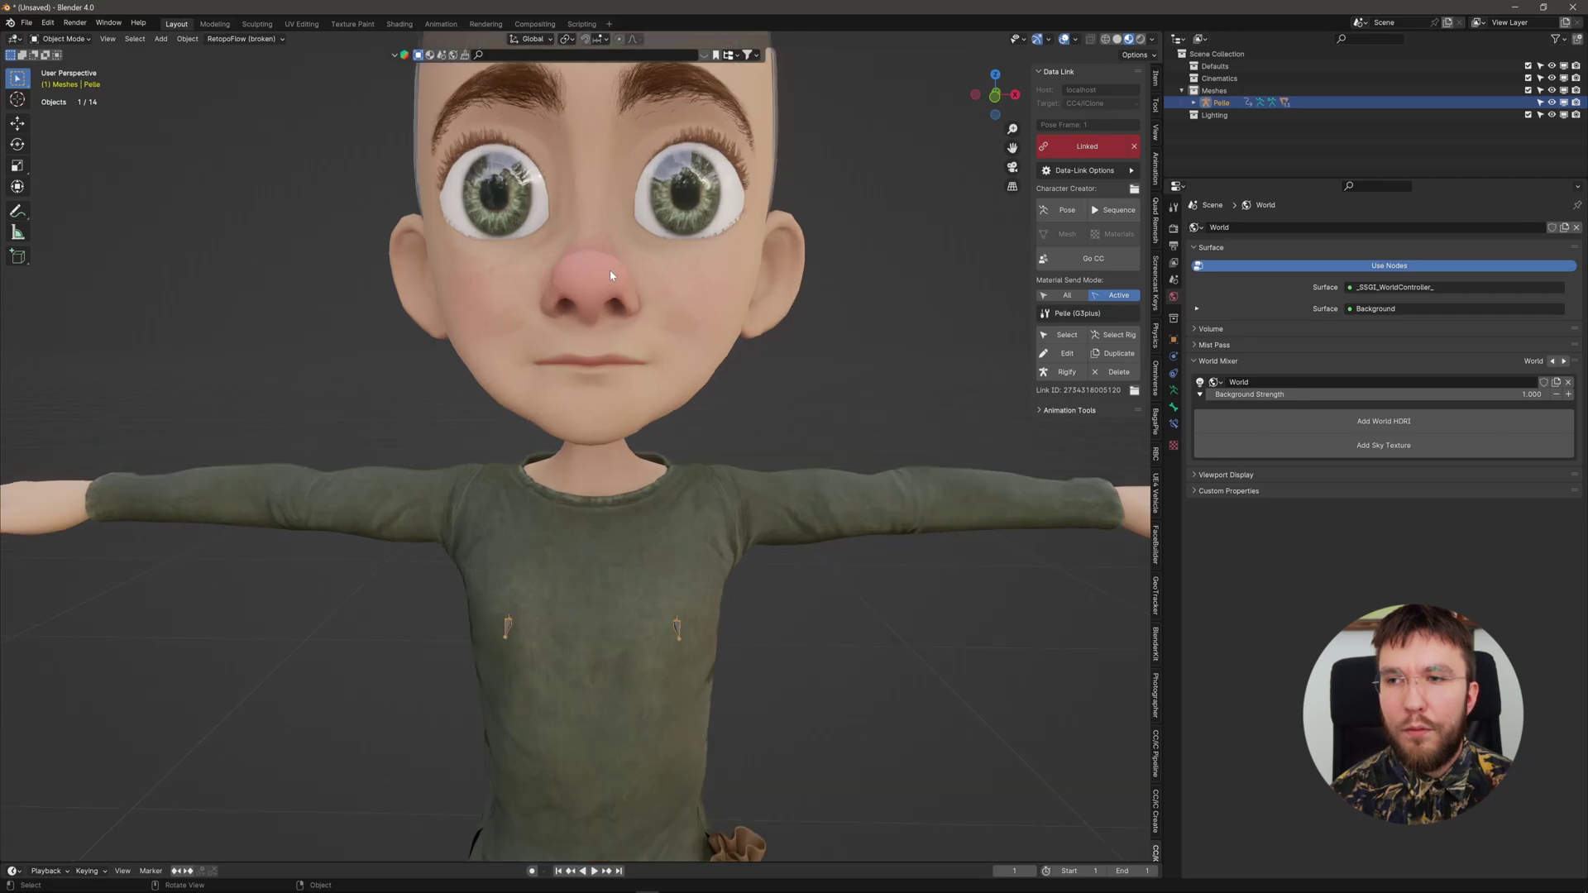
shift+middle_drag(639, 337, 671, 464)
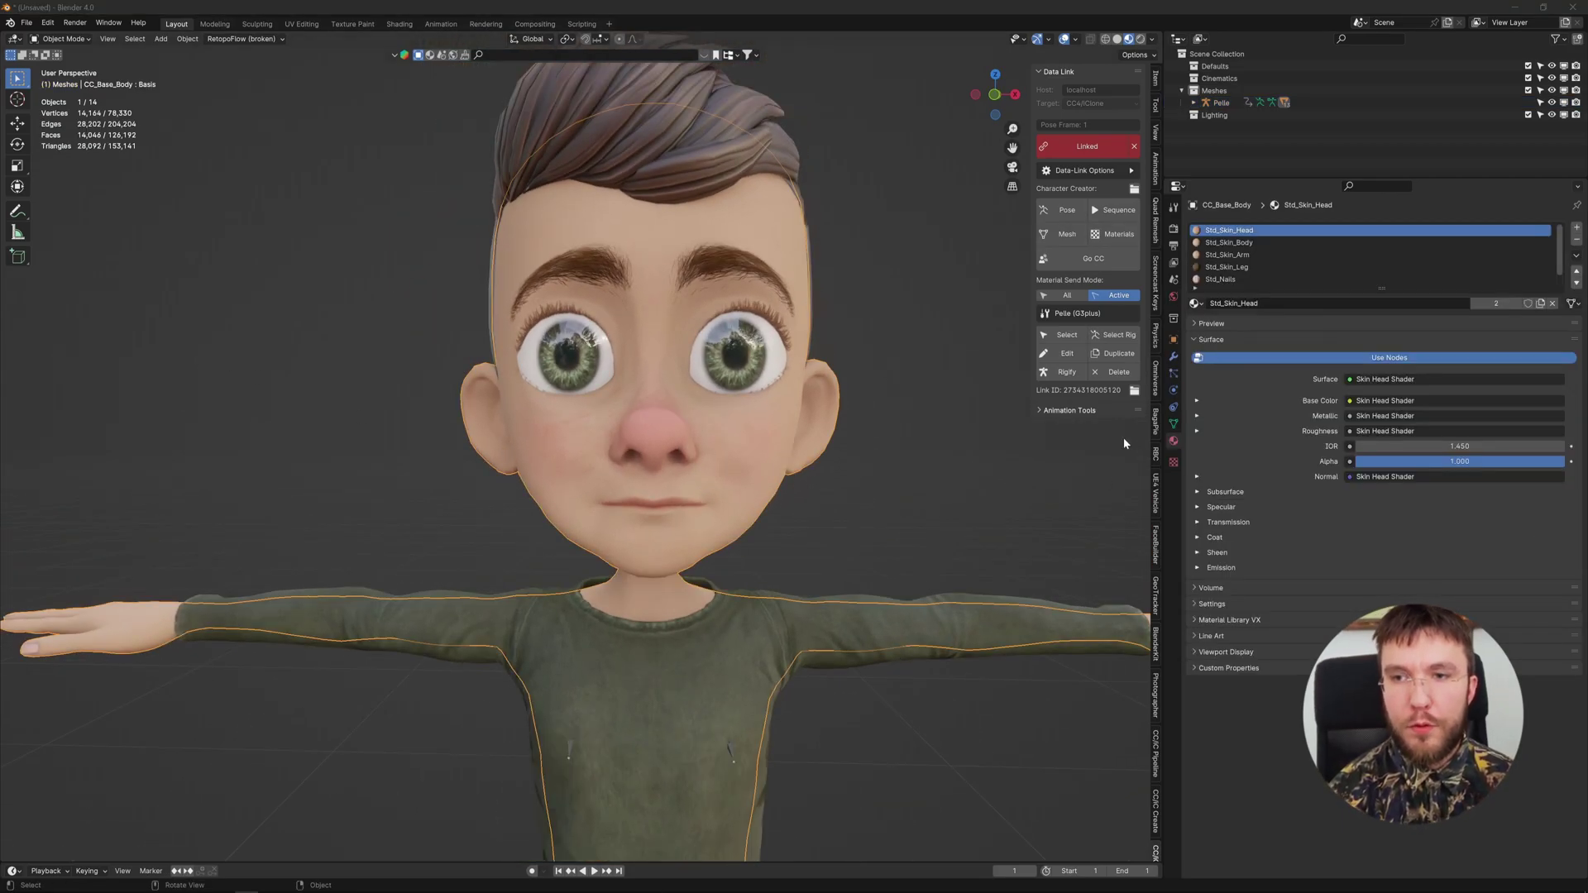
click(1172, 355)
click(1364, 254)
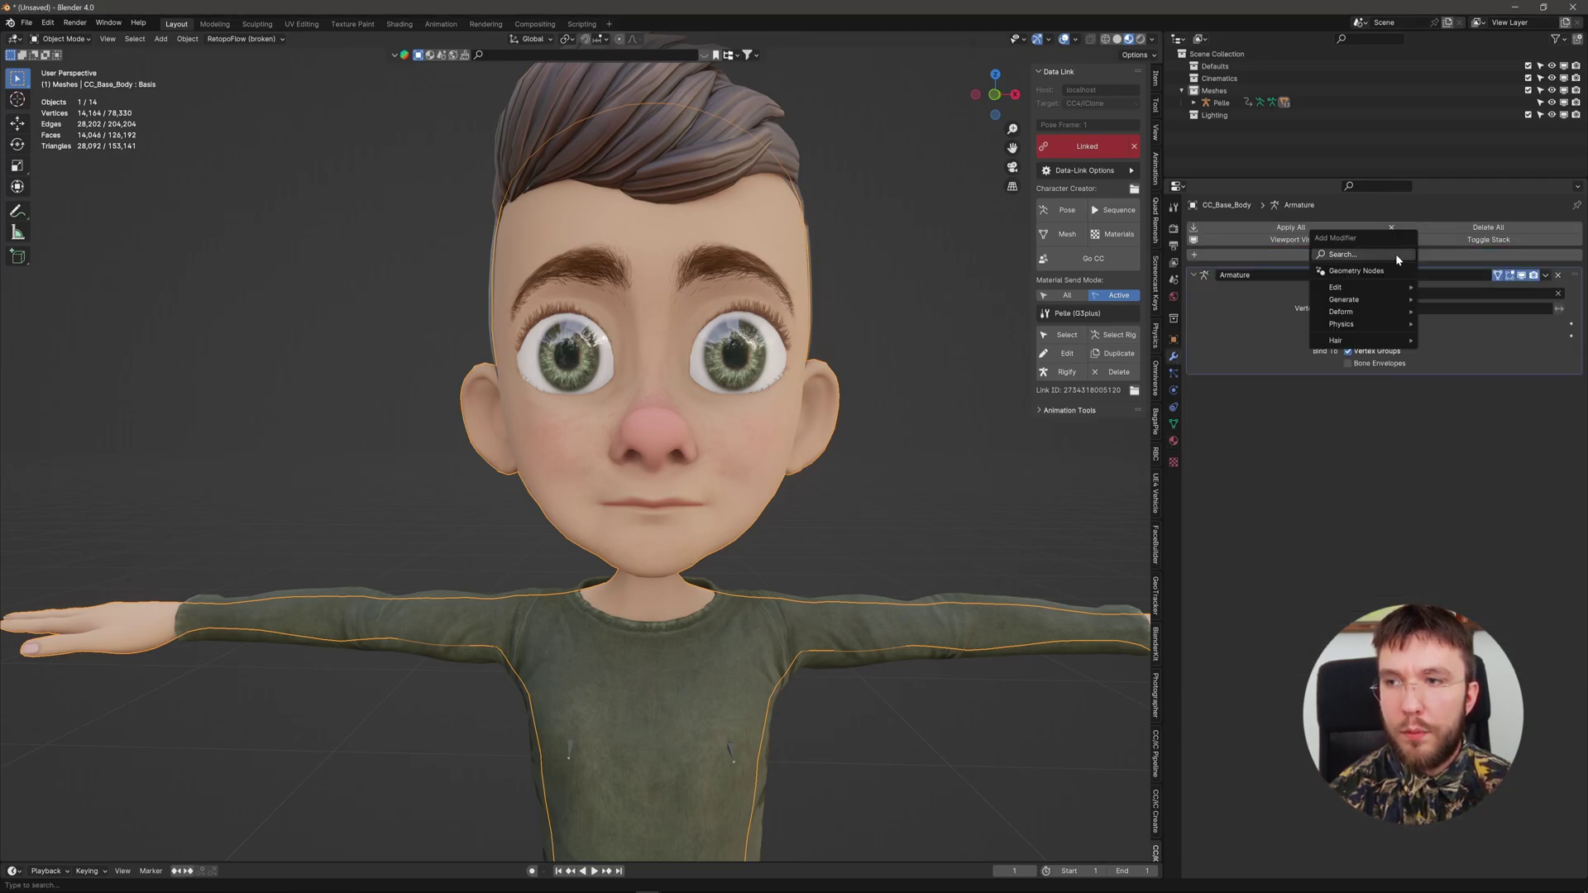
mouse_move(1369, 299)
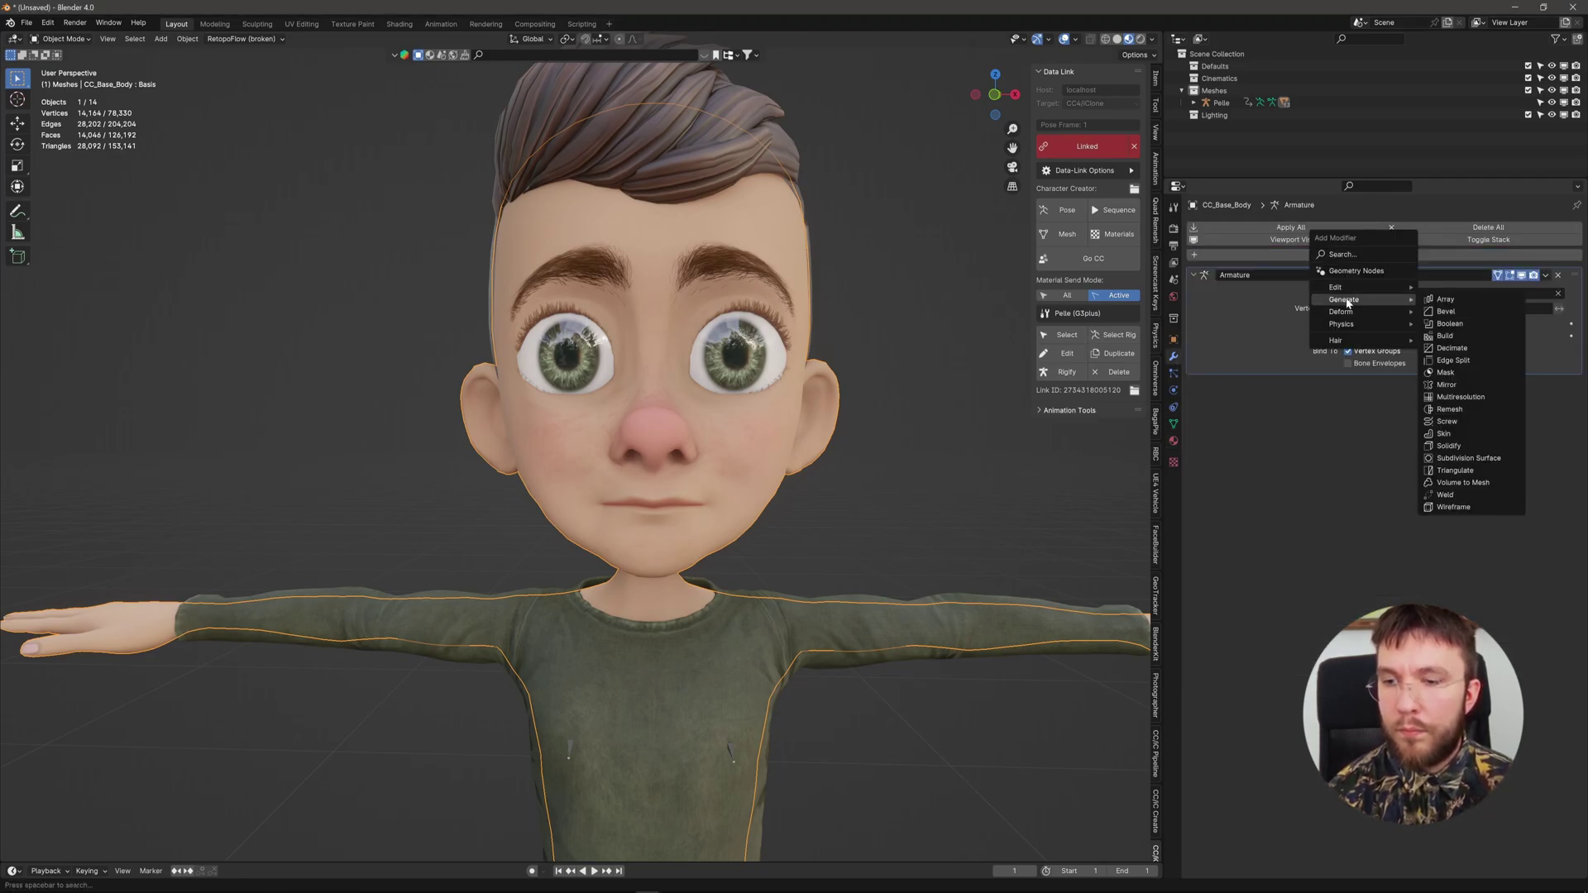
click(1467, 458)
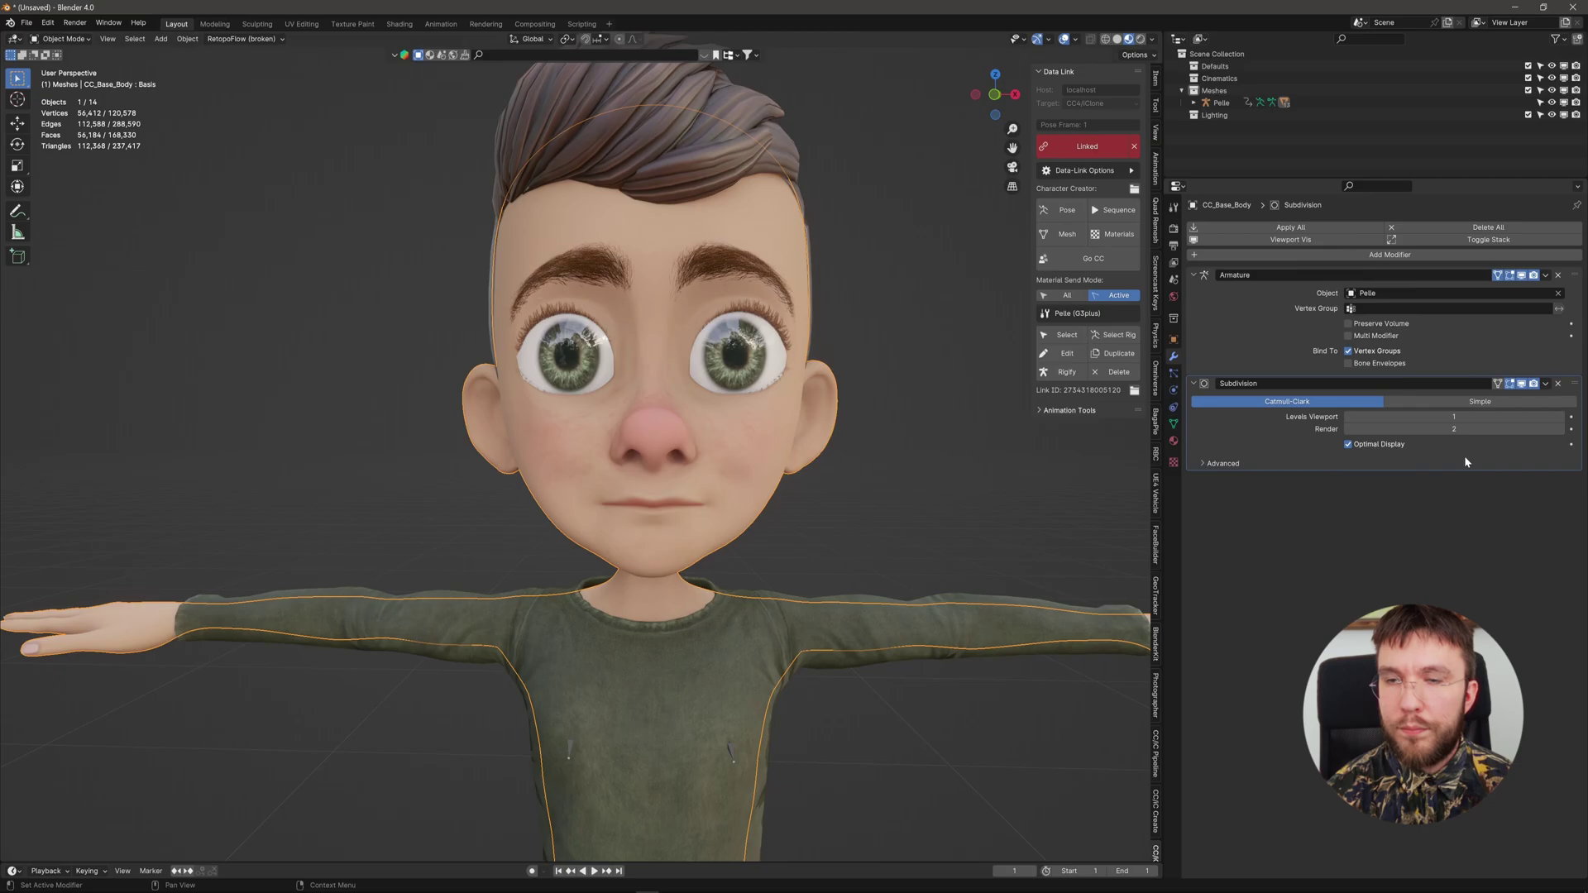
middle_drag(765, 473, 707, 476)
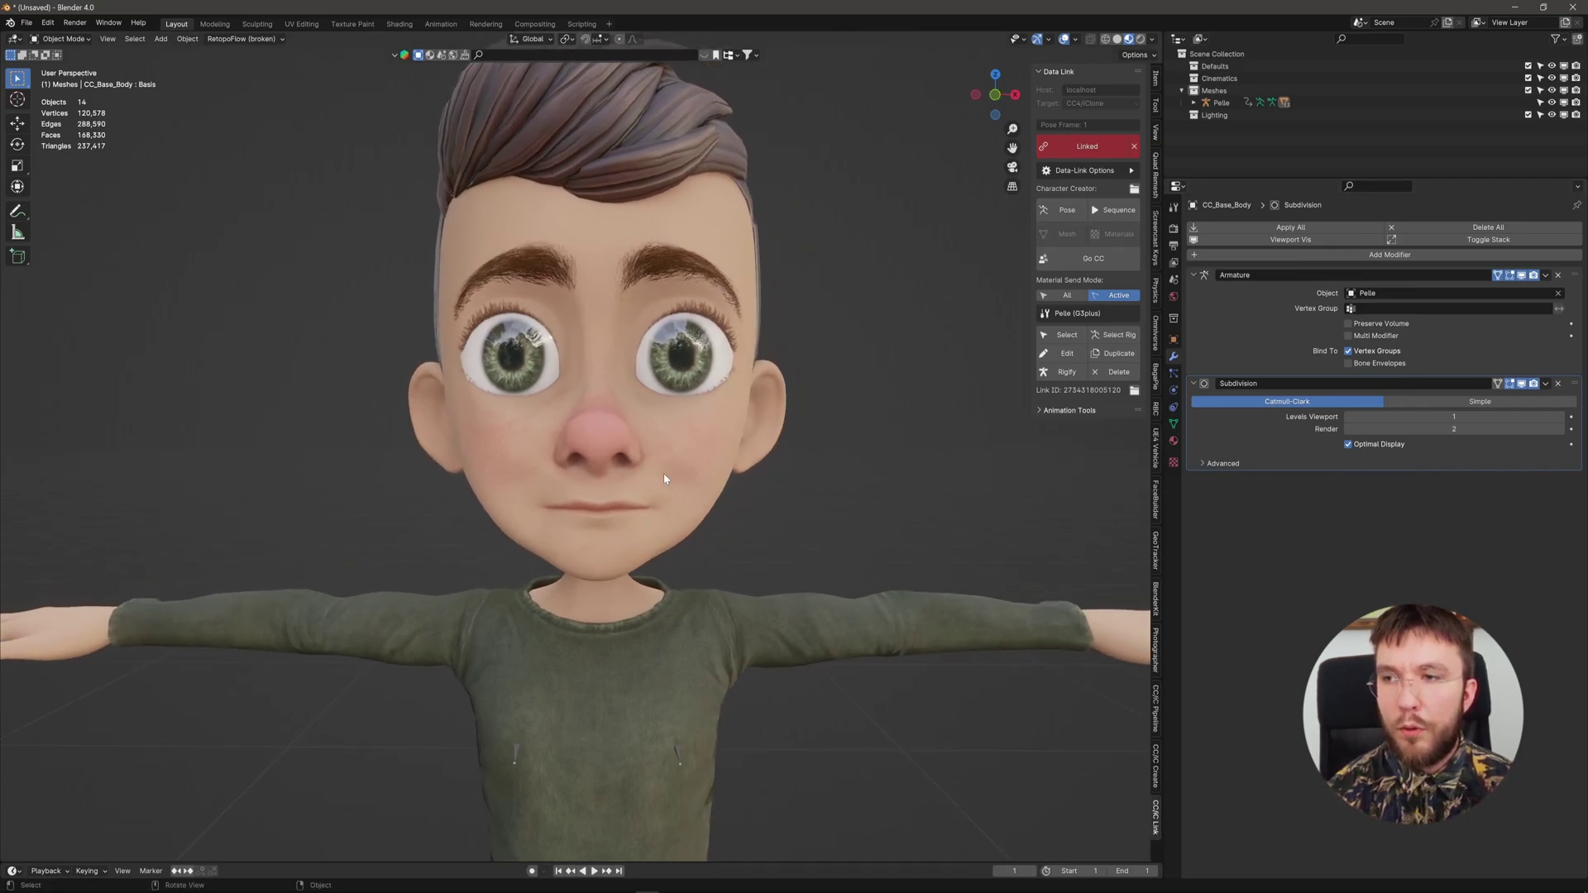
click(705, 471)
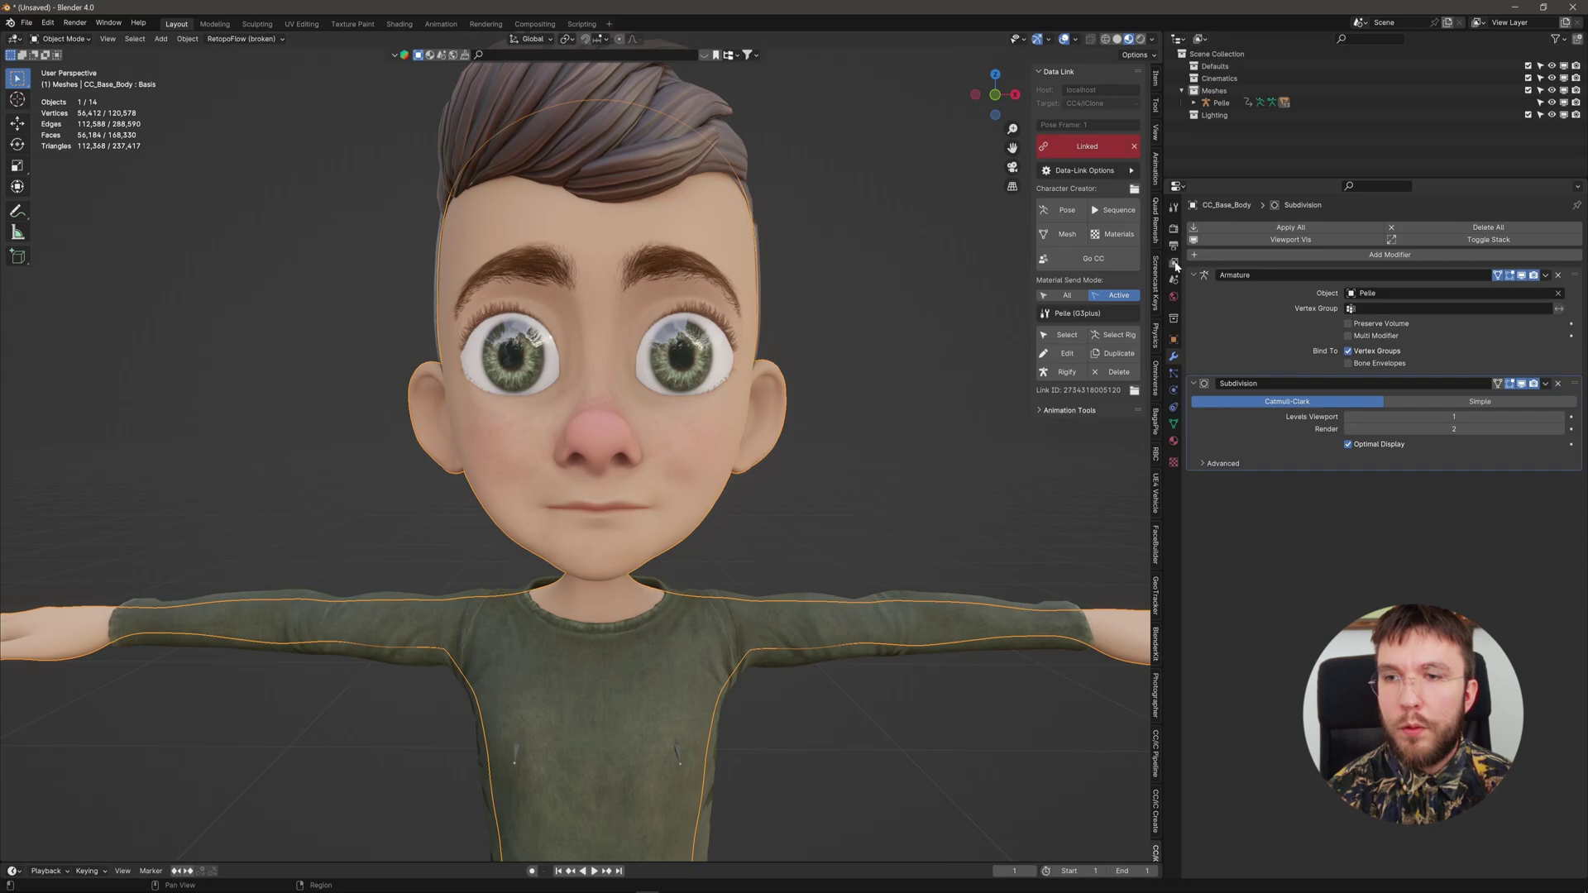
- Show the CC_Base_Body mesh's shape keys and enlarge the list to reach the Eye_Blink keys
click(1174, 423)
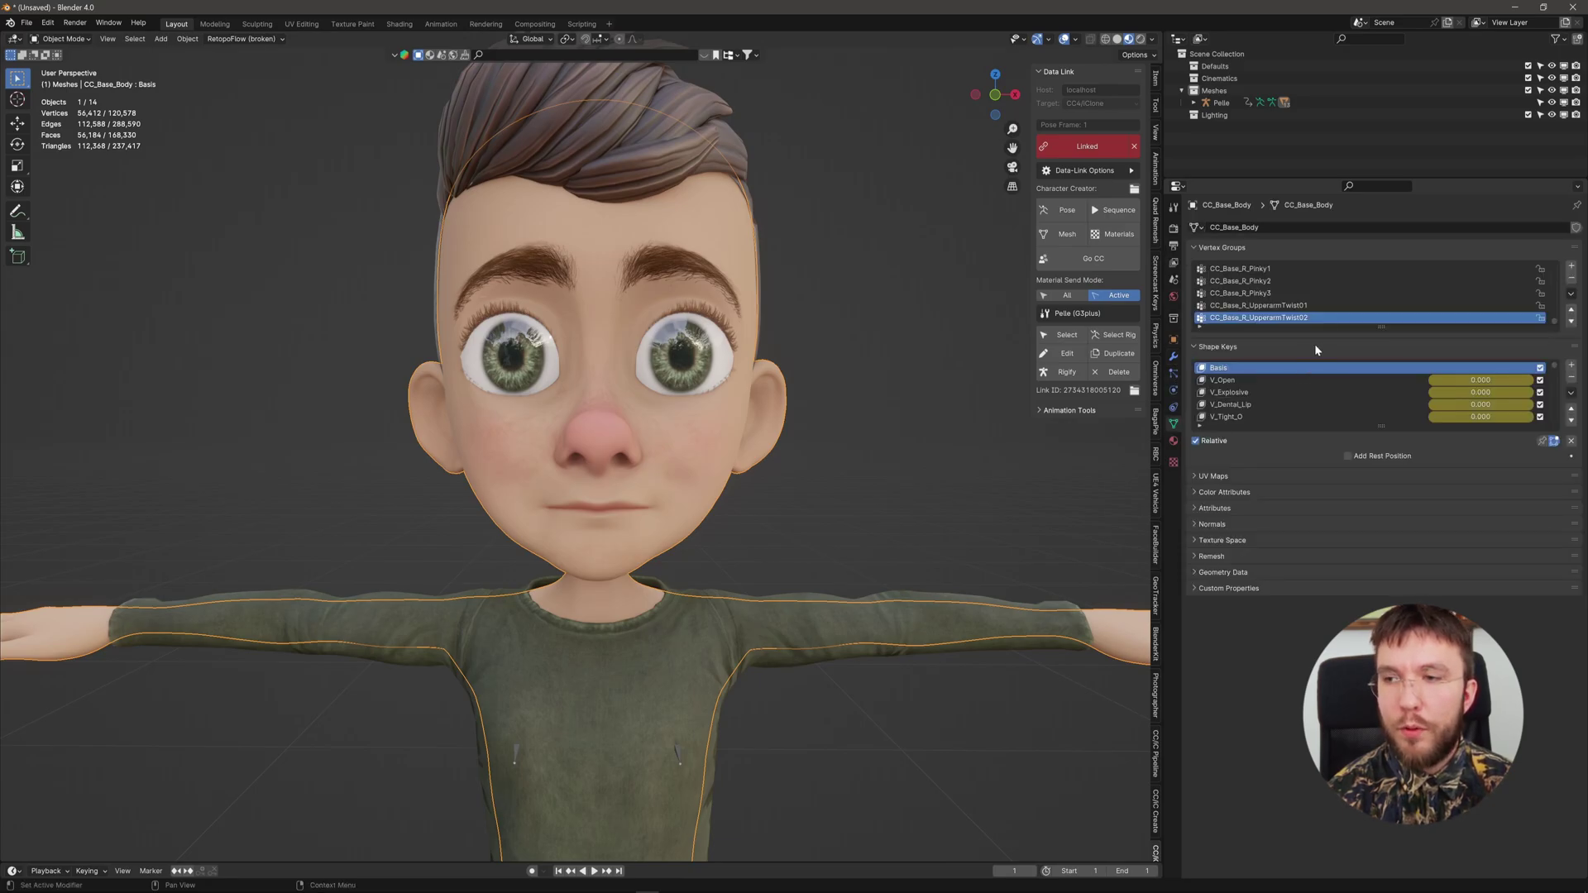
drag(1379, 334, 1379, 370)
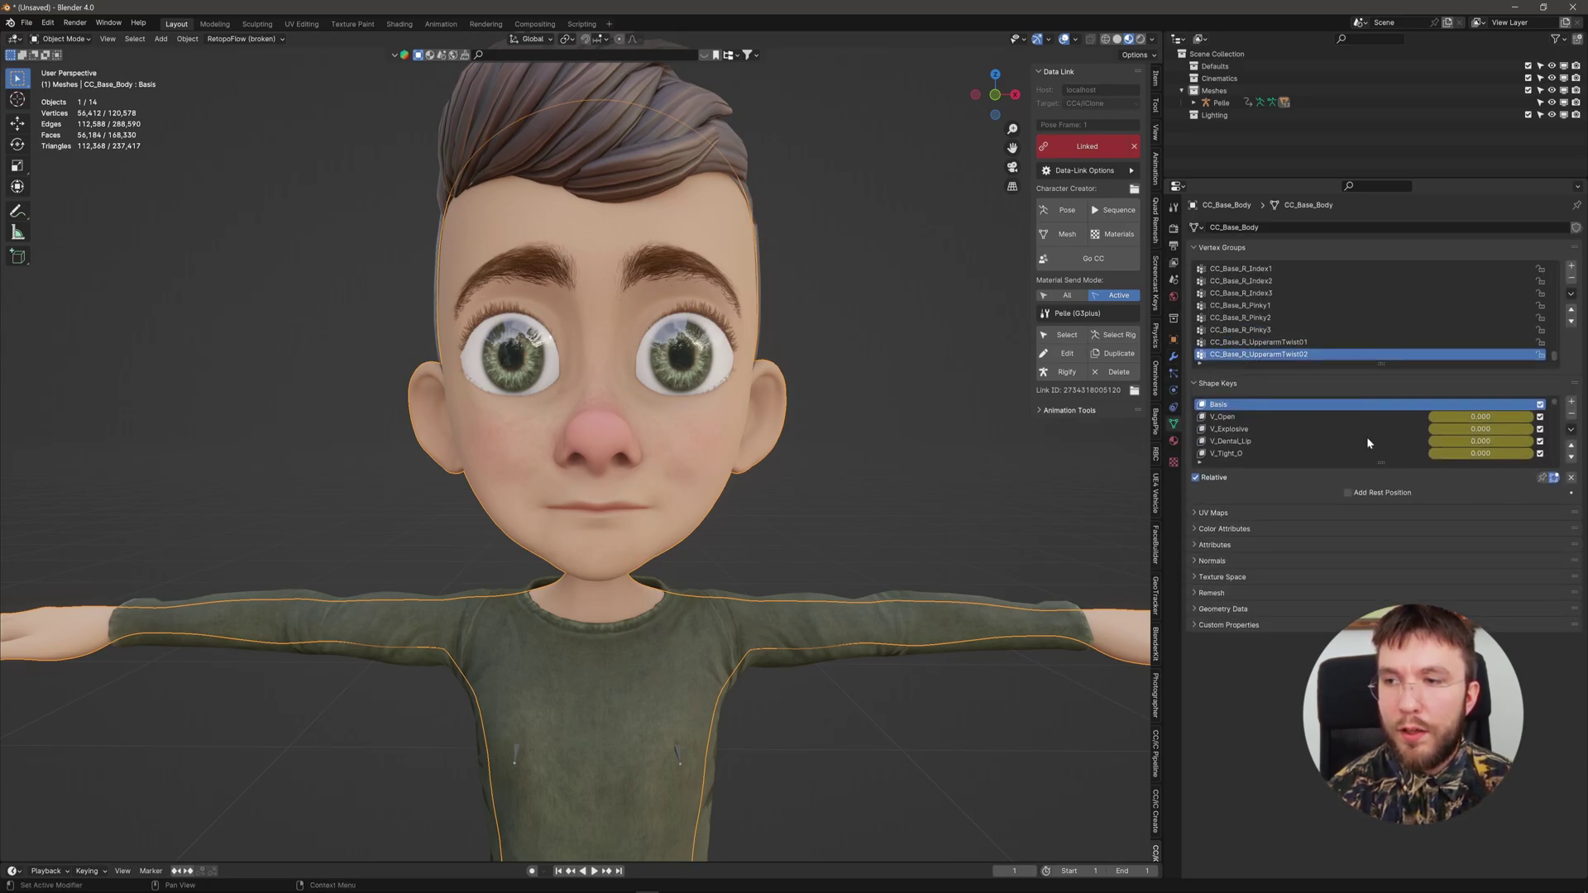
drag(1381, 461, 1380, 612)
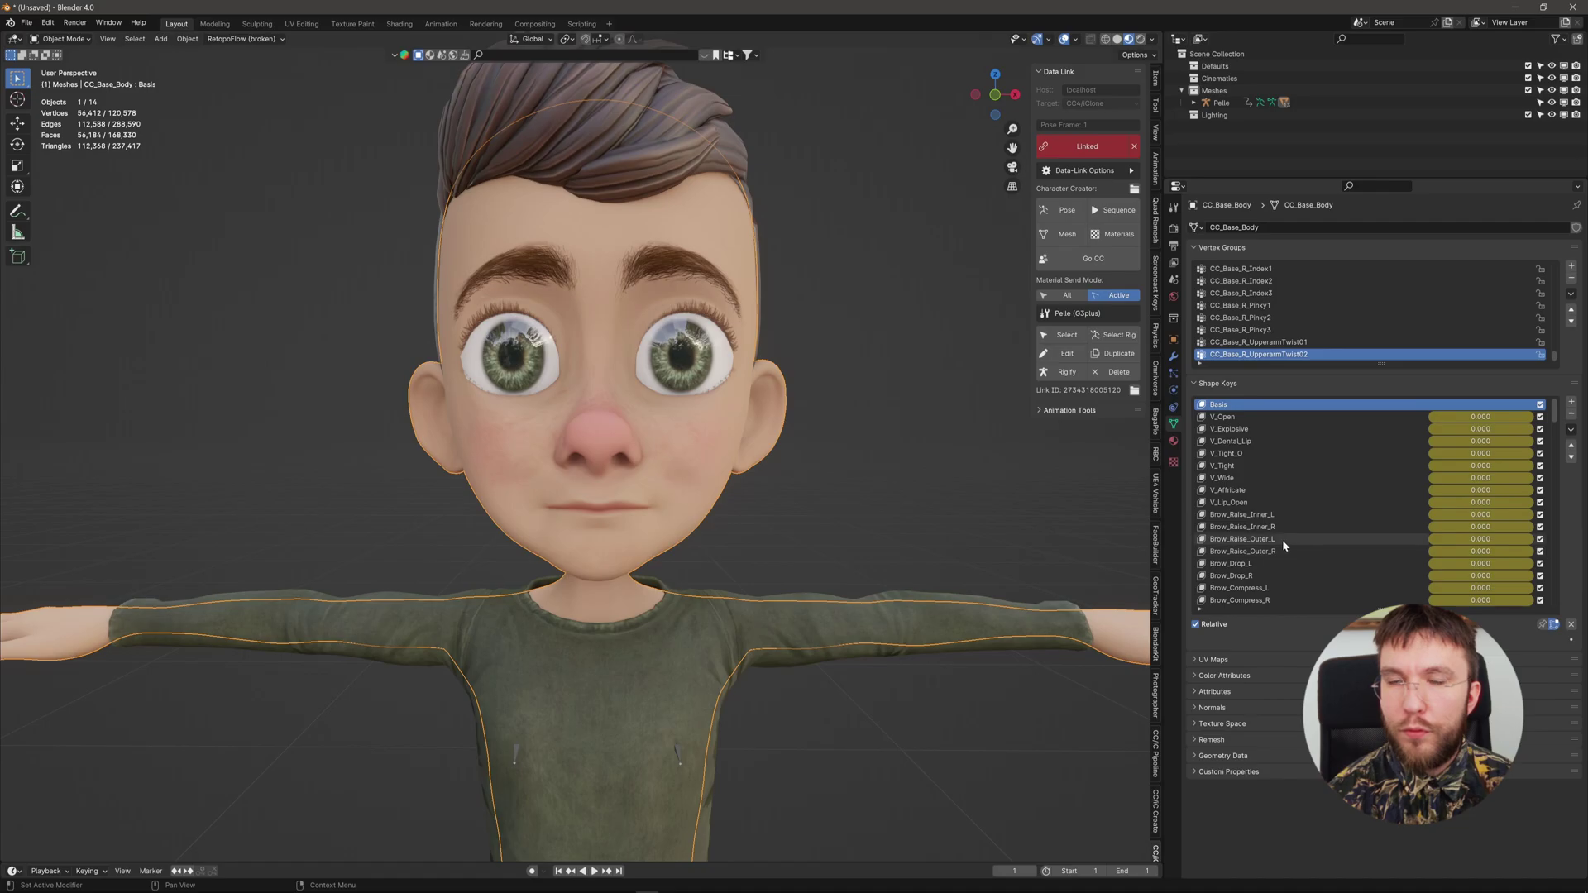
scroll(1281, 539, down, 3)
scroll(1284, 545, down, 3)
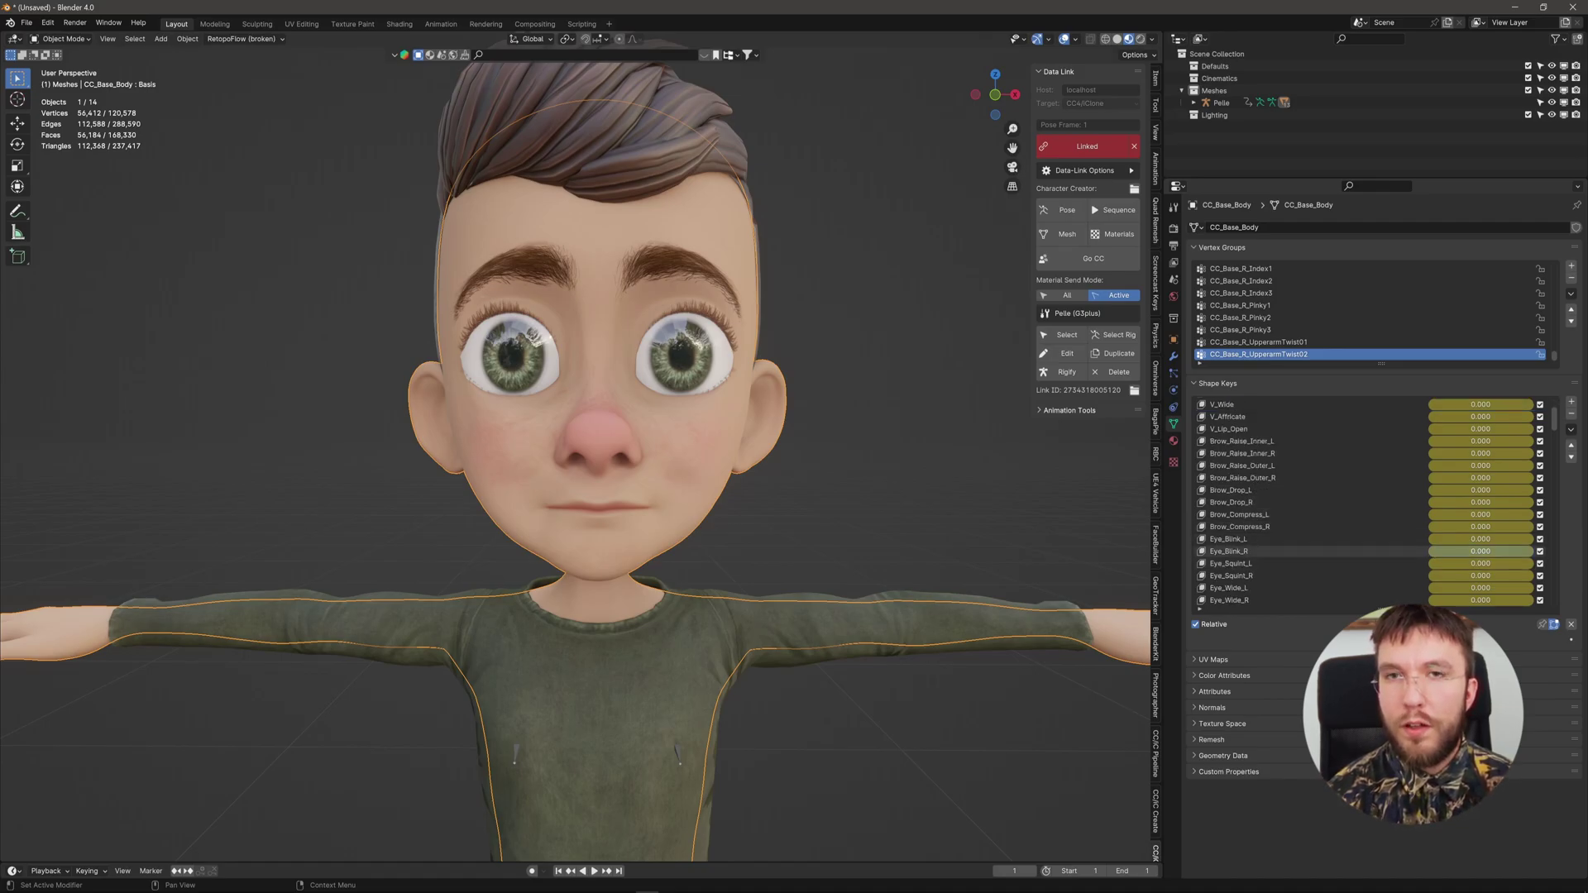
- Set the Eye_Blink_R and Eye_Blink_L shape keys to 1
drag(1447, 551, 1489, 551)
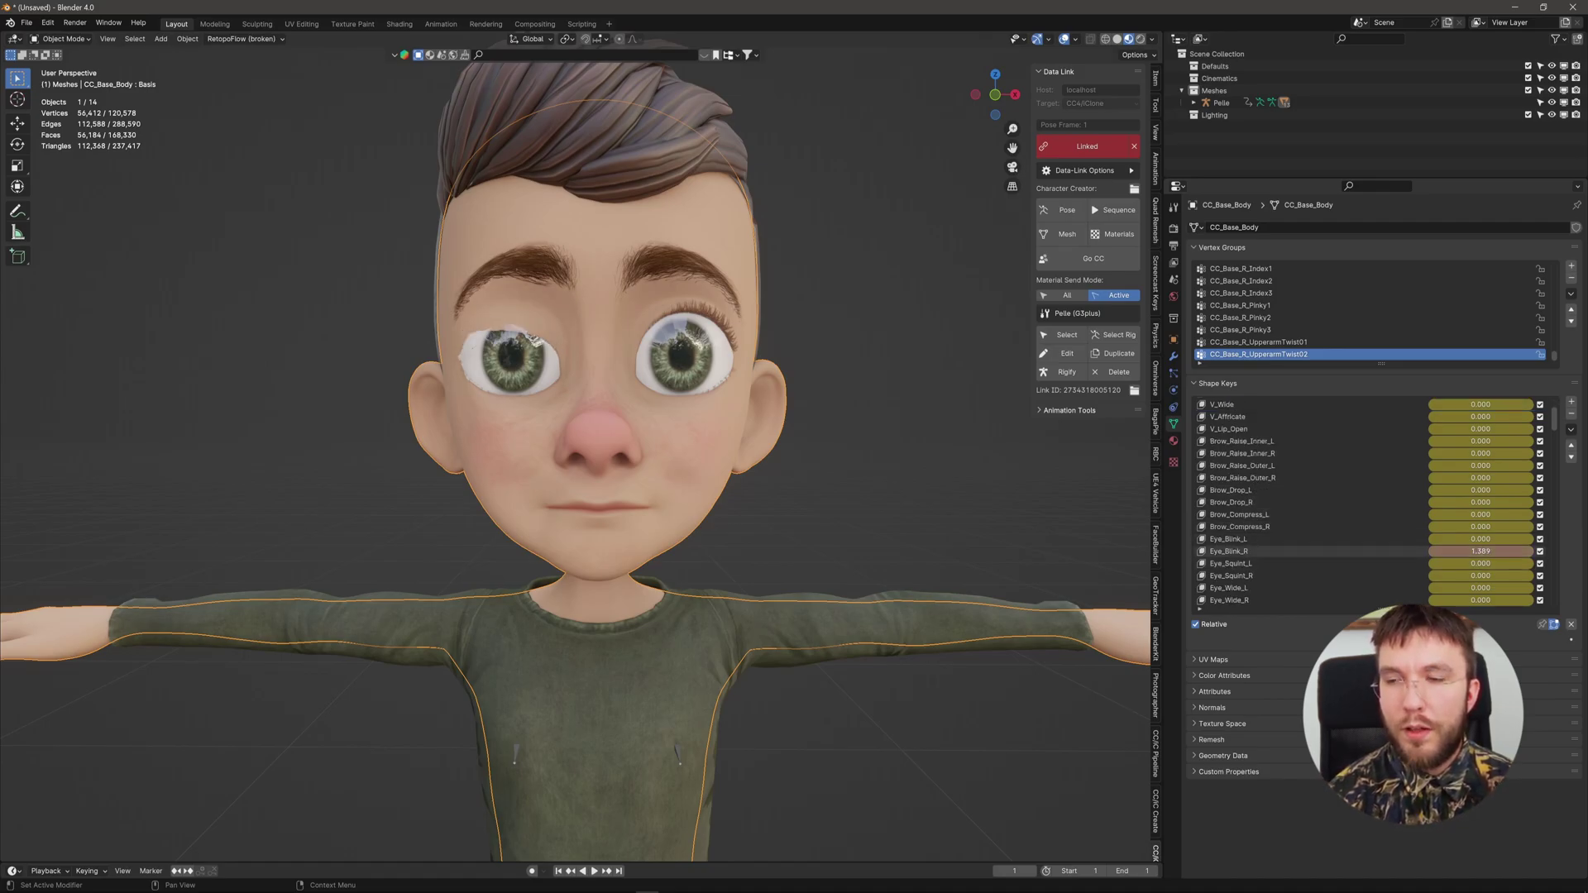
click(1502, 550)
text(1.5)
key(Return)
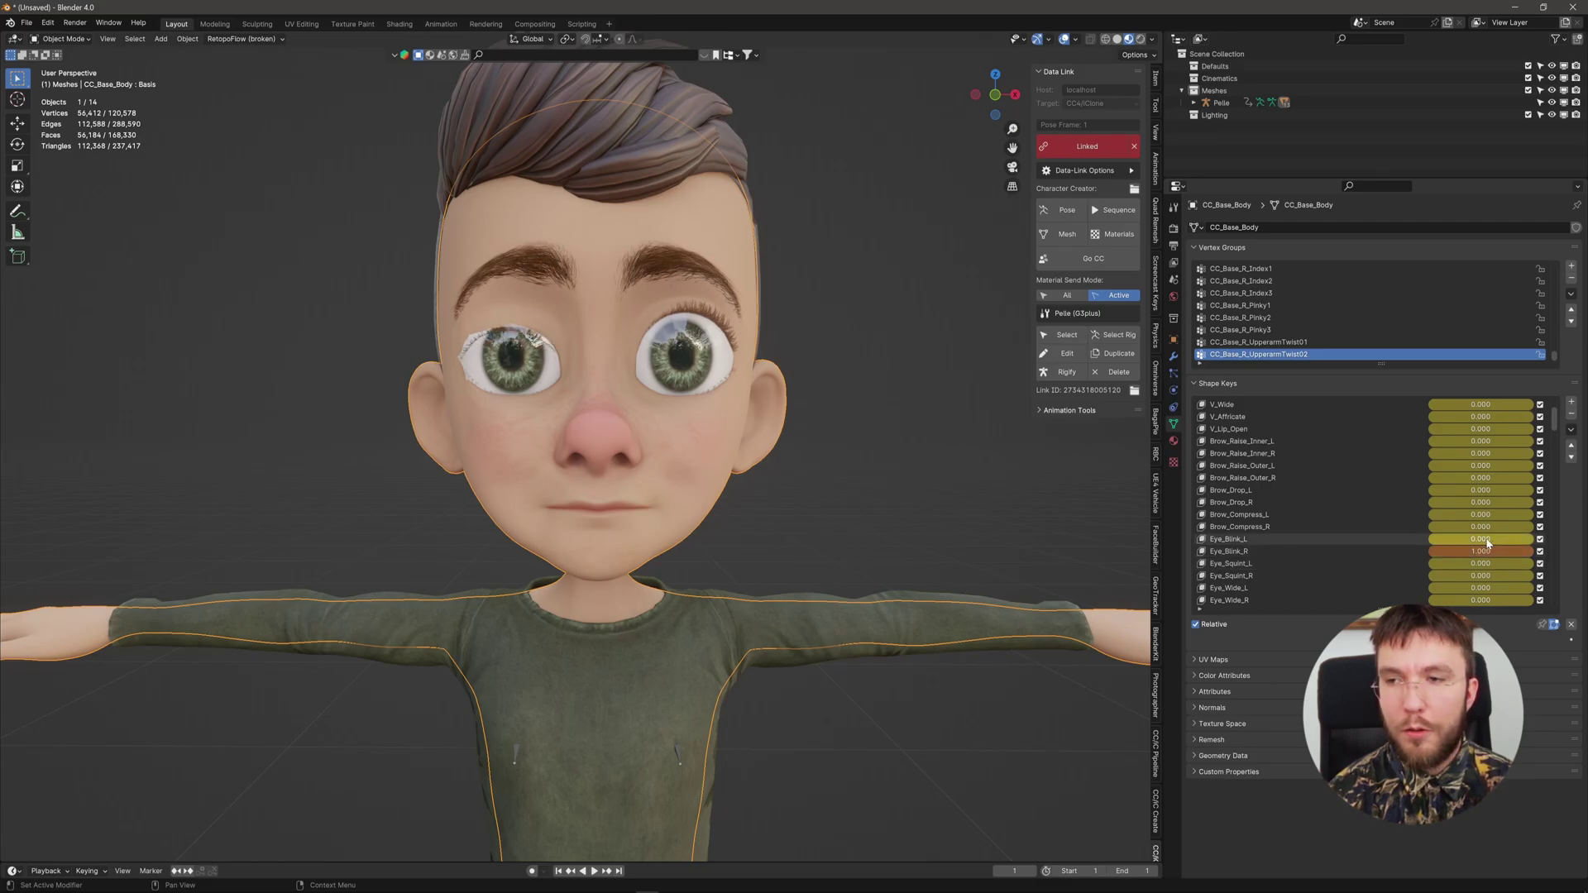
click(1443, 538)
text(1)
key(Return)
- Switch the body mesh to Sculpt Mode and make Eye_Blink_R the active shape key
middle_drag(537, 393, 525, 382)
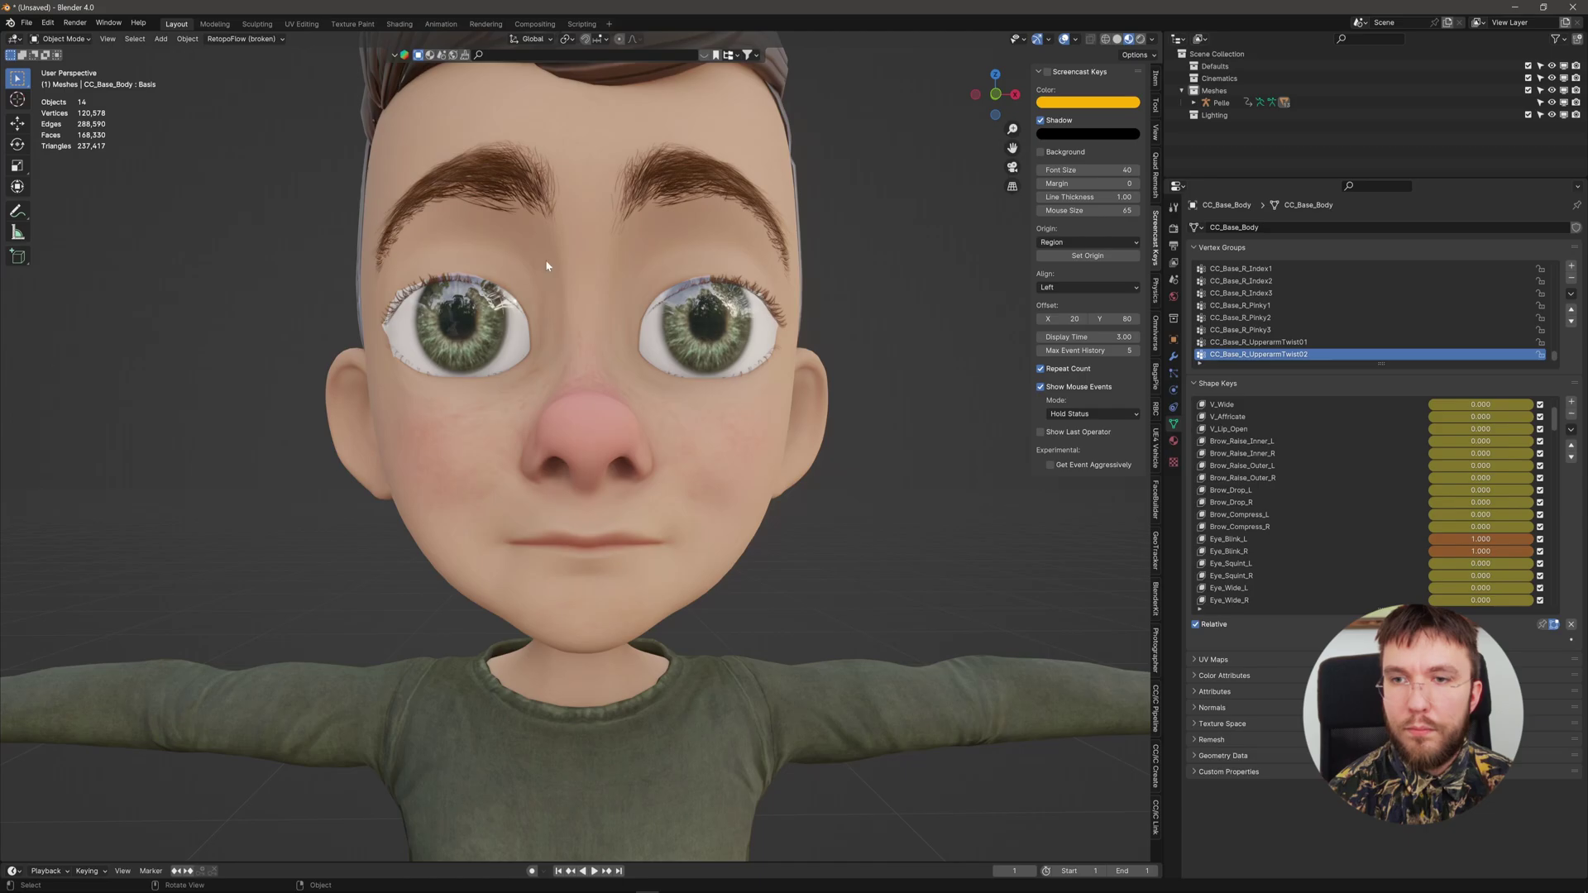
key(ctrl+Tab)
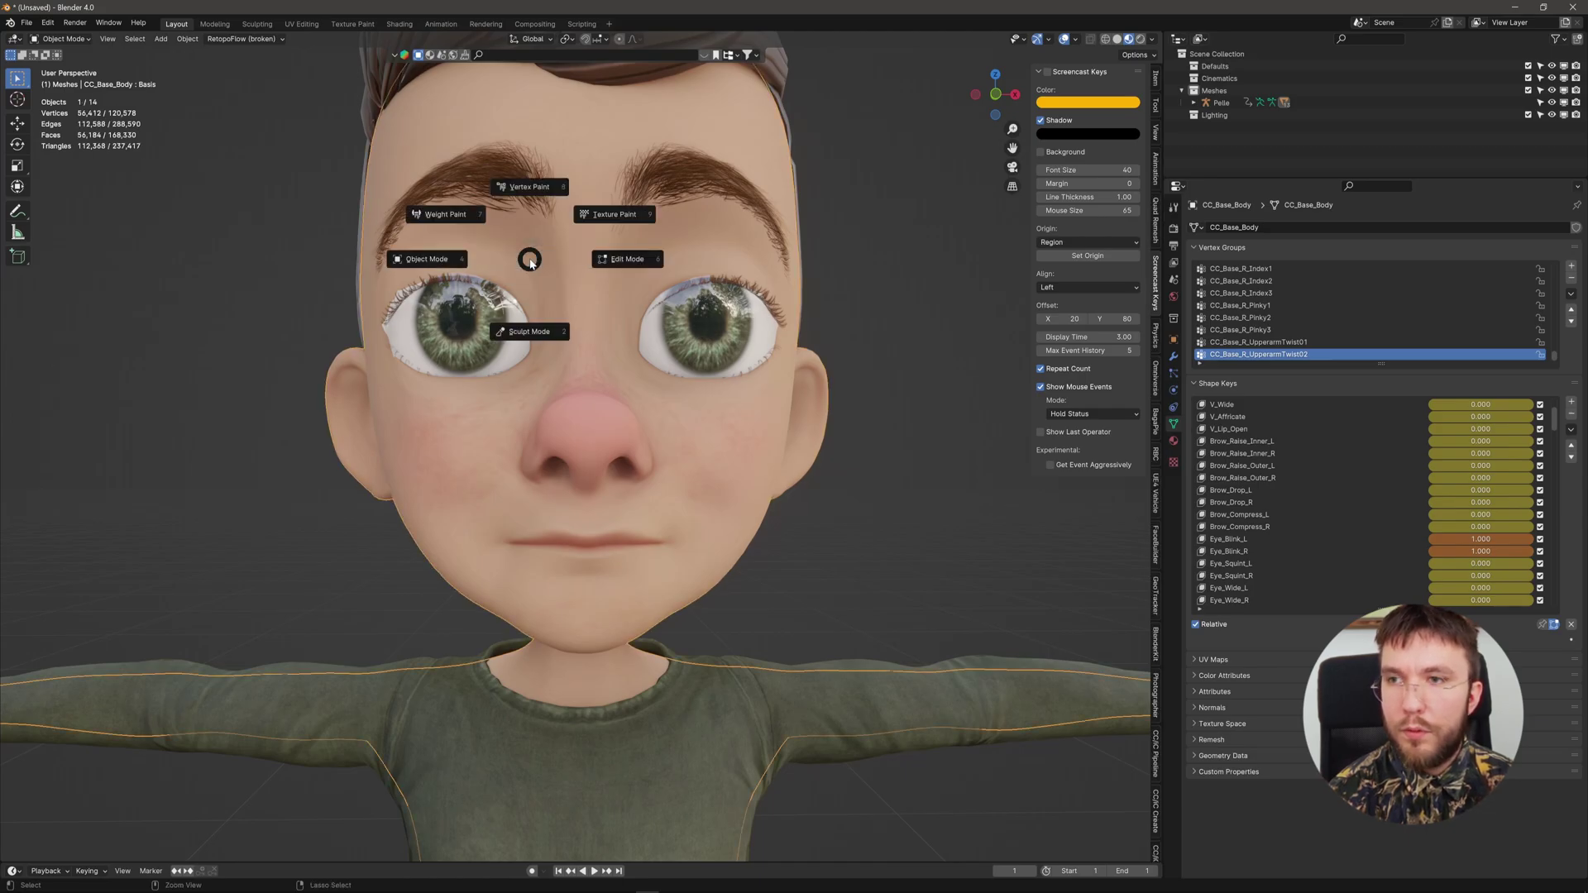
click(520, 341)
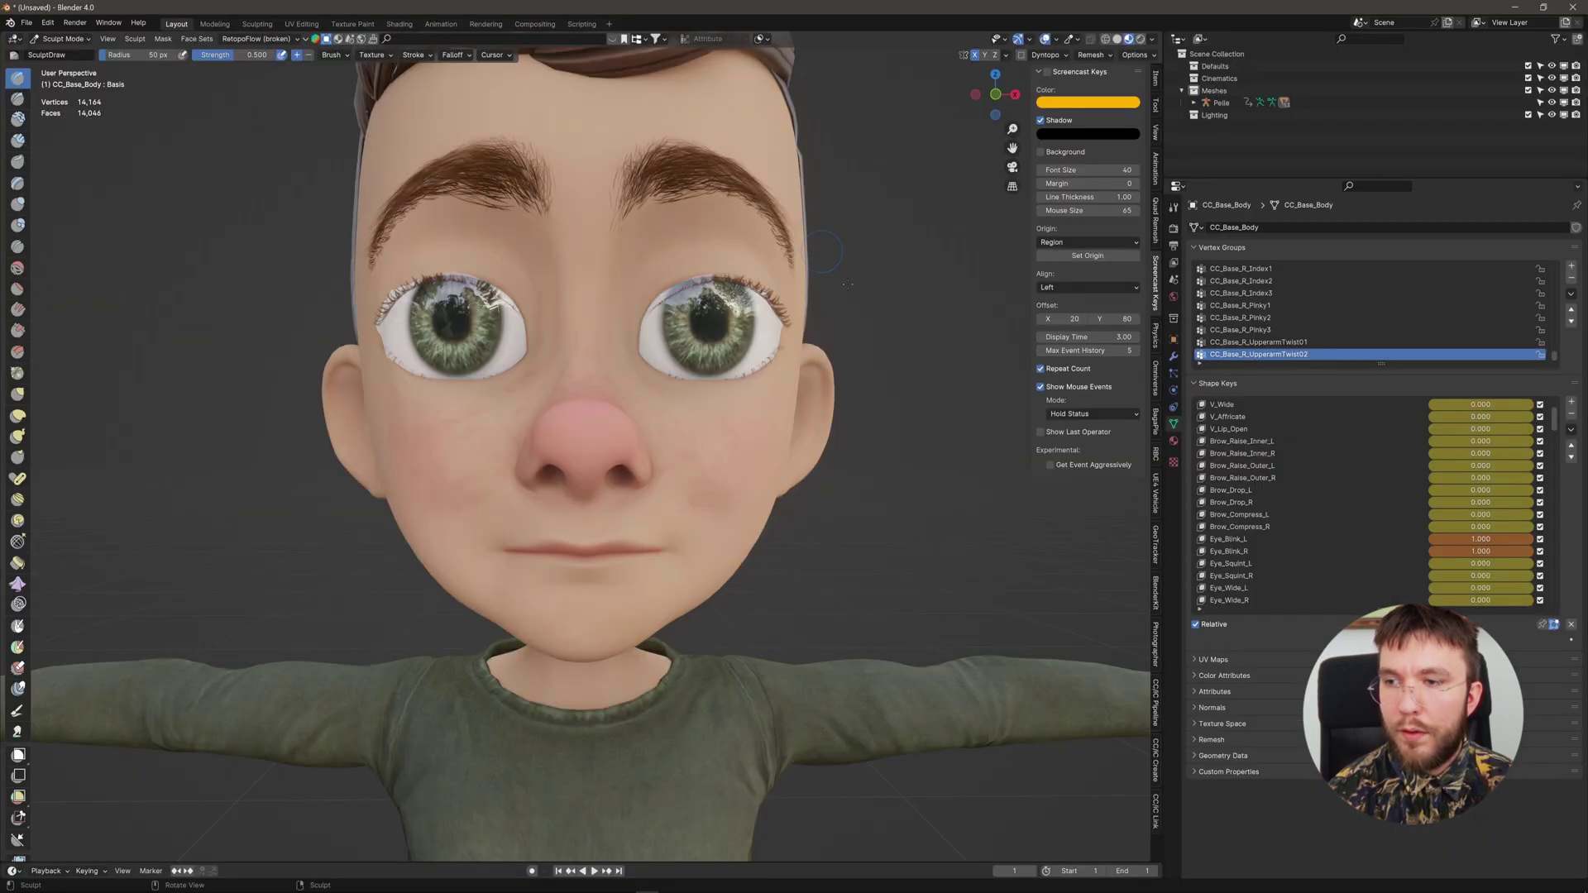
click(1237, 539)
click(1240, 552)
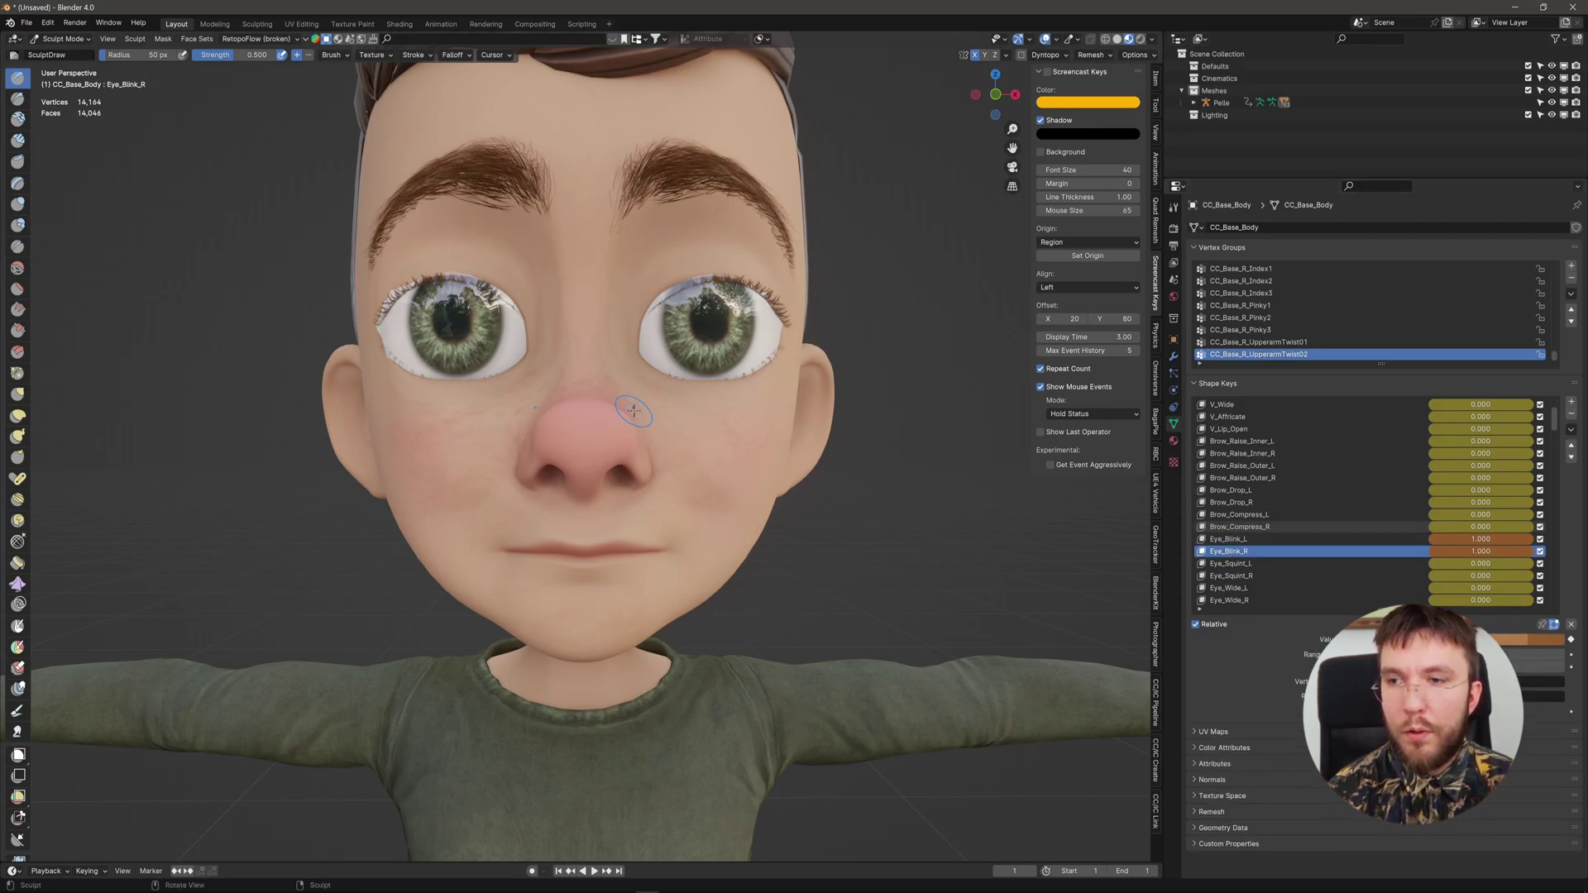
- Try to pull the upper eyelids down over the eyes using the Grab brush at a 220 px radius
key(f)
click(774, 411)
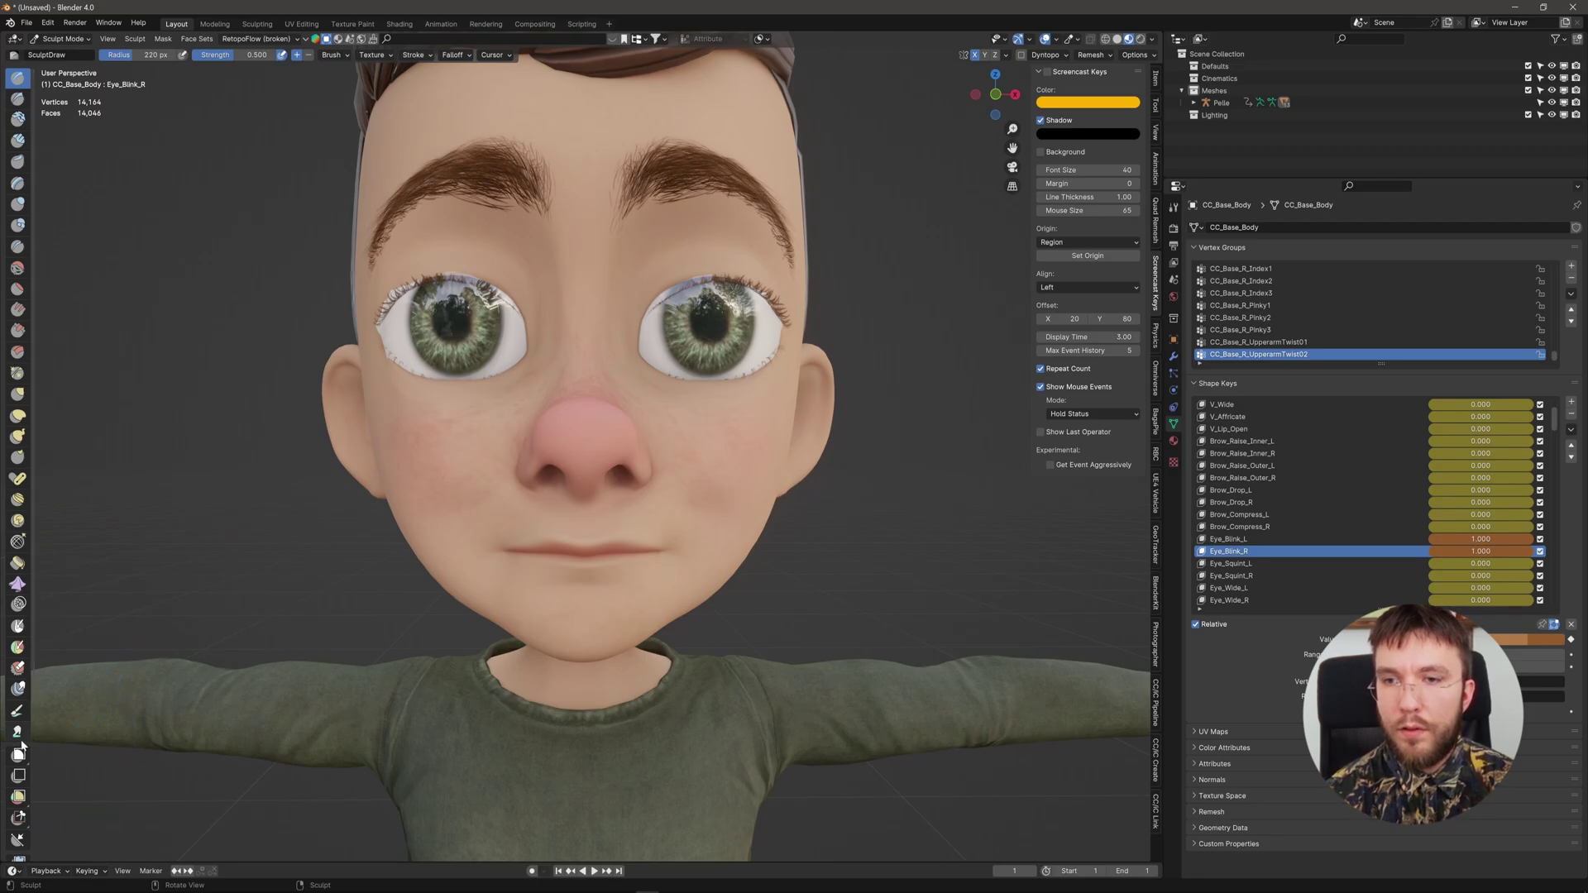
click(18, 395)
middle_drag(425, 407, 506, 407)
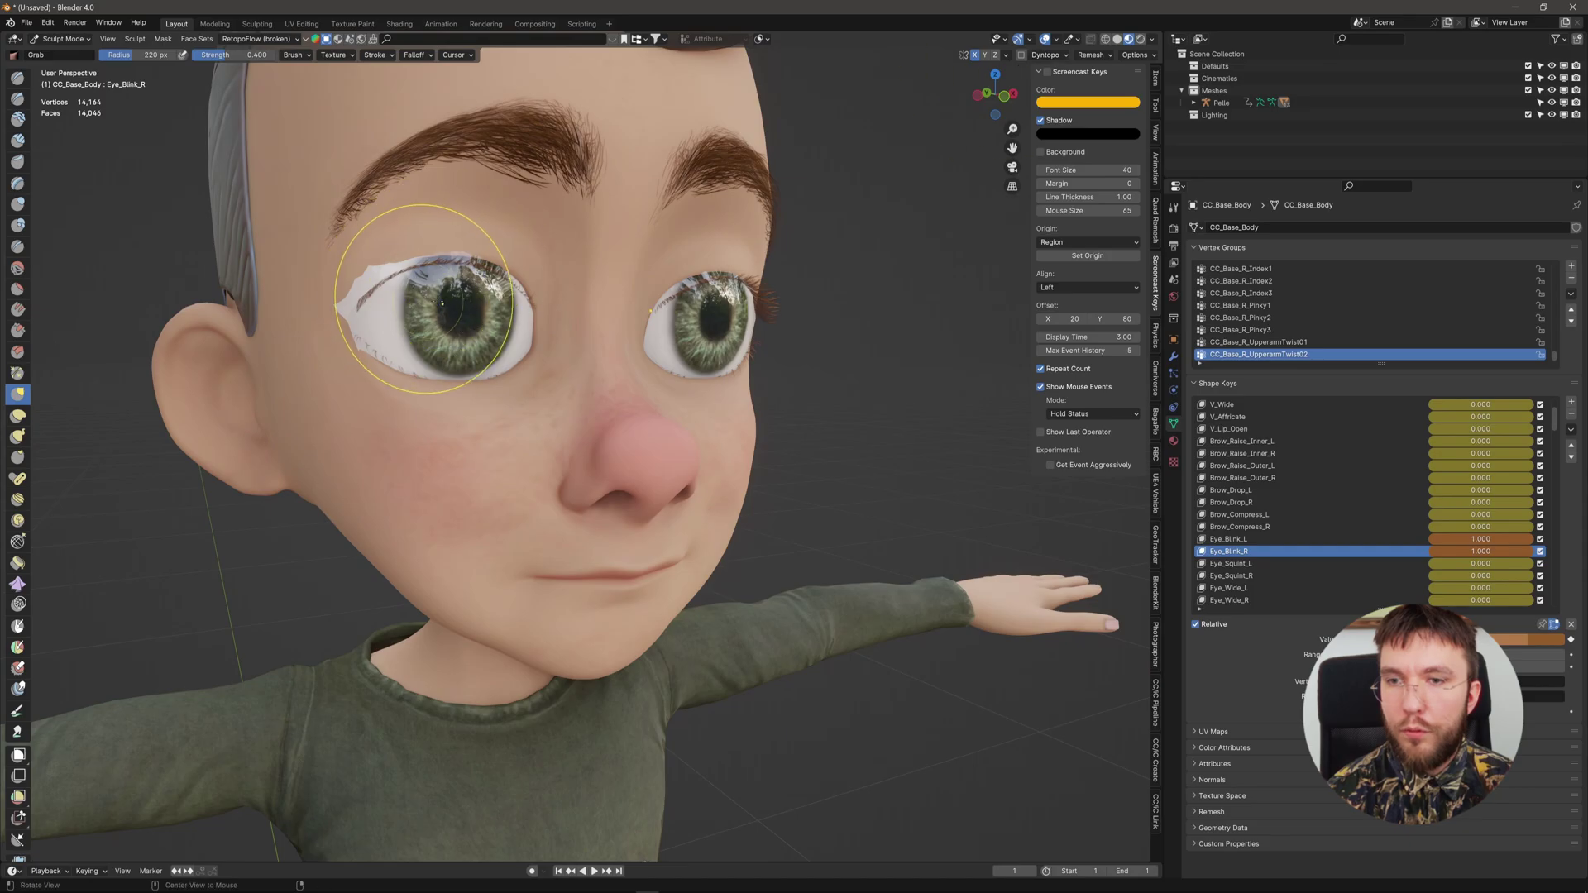
middle_drag(422, 301, 460, 350)
drag(379, 371, 381, 388)
middle_drag(473, 333, 456, 382)
middle_drag(389, 335, 356, 408)
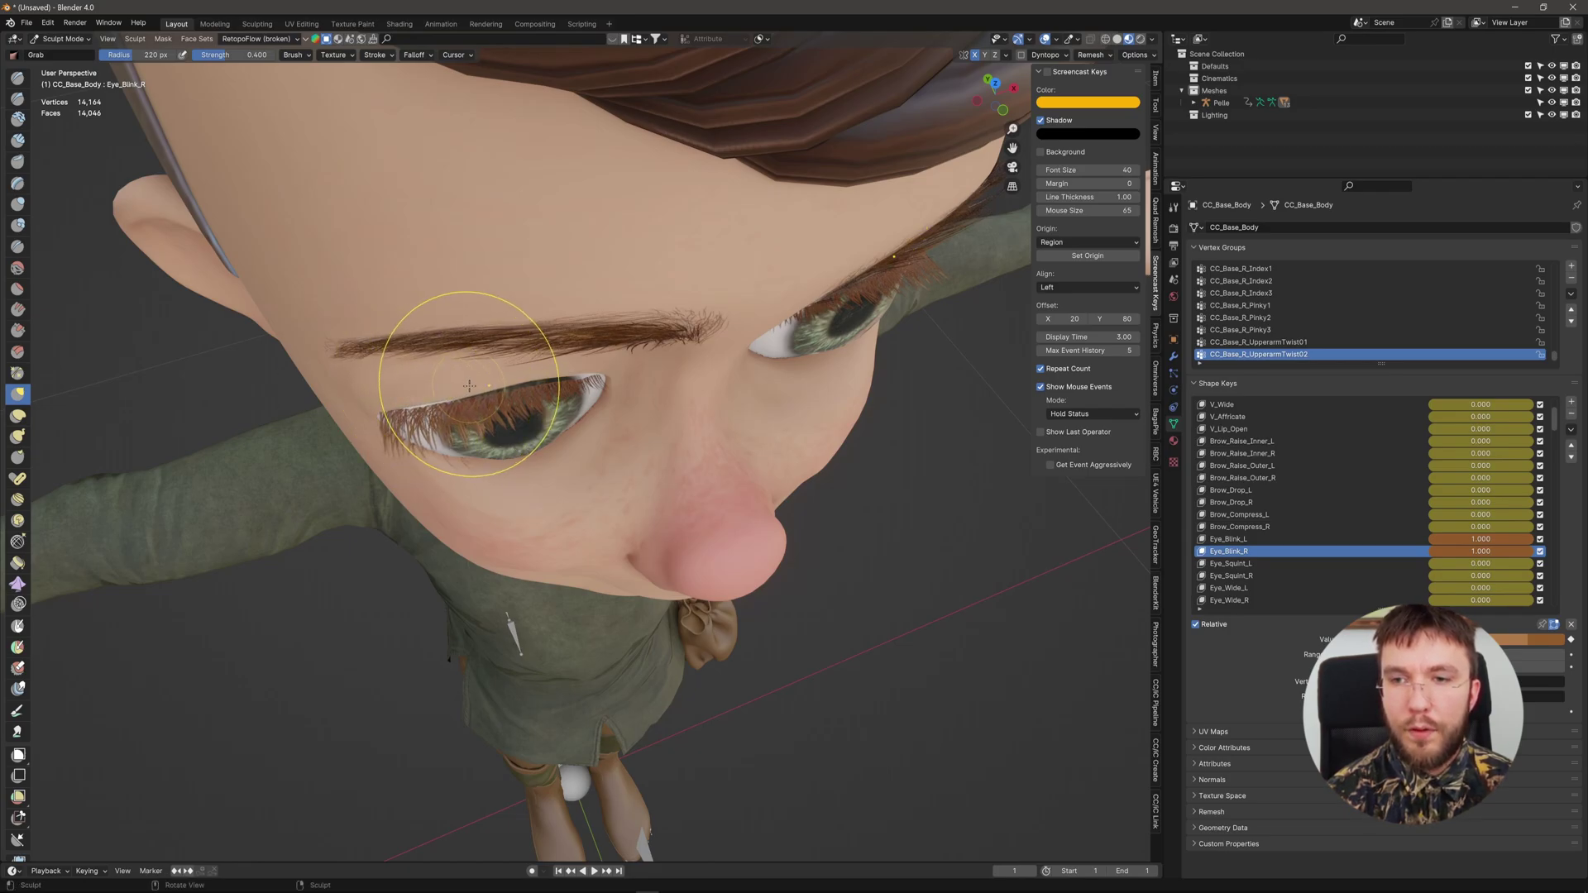
drag(430, 401, 438, 413)
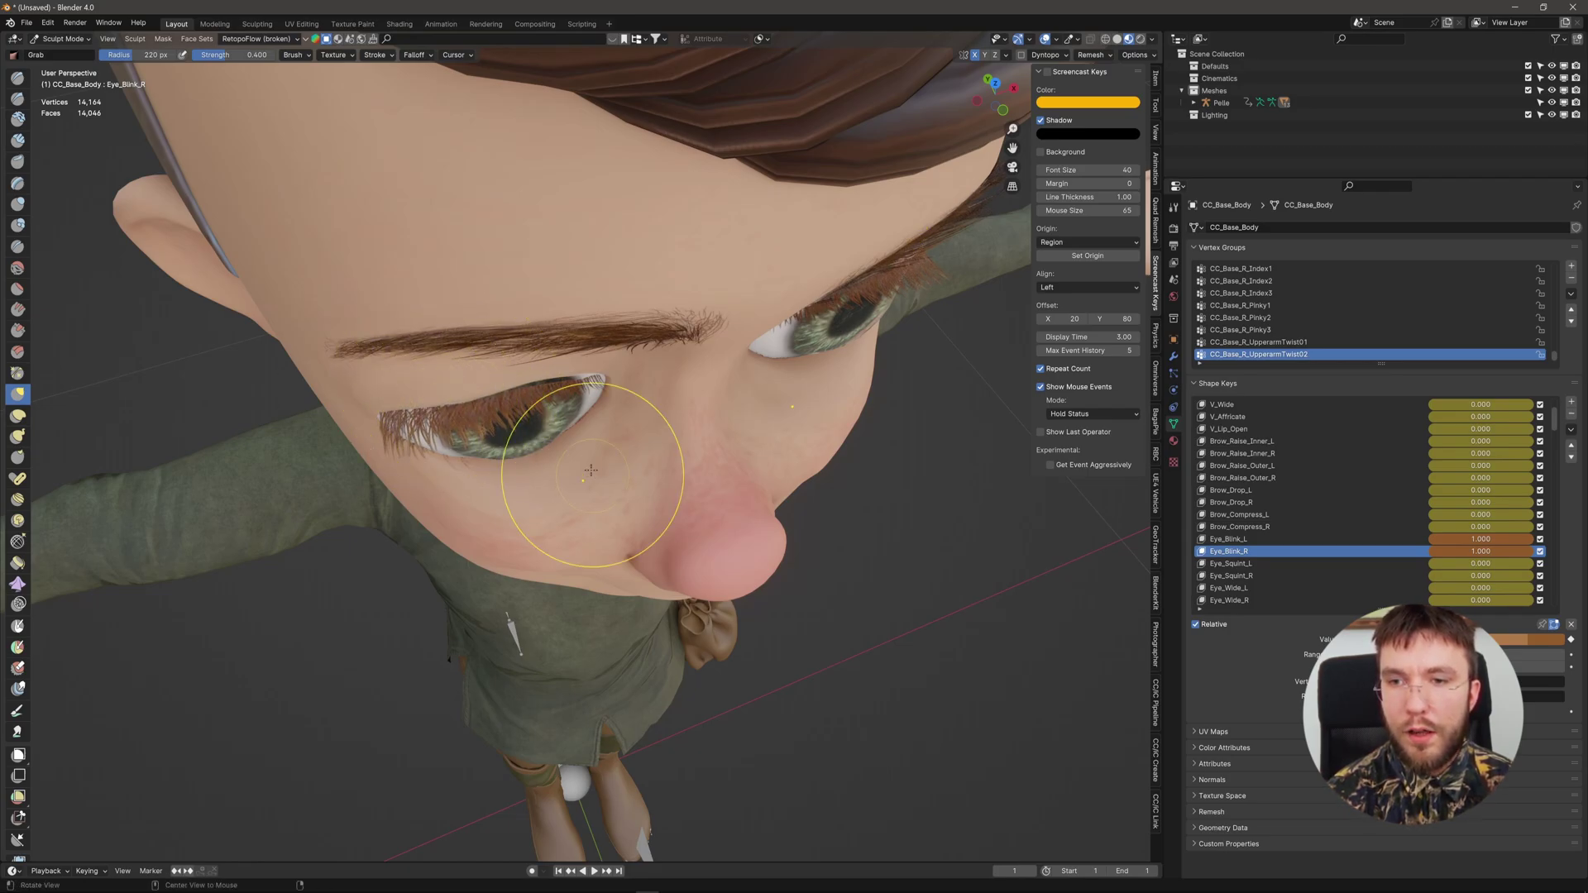
mouse_move(592, 468)
middle_down()
mouse_move(589, 380)
mouse_move(558, 426)
mouse_move(555, 409)
middle_up()
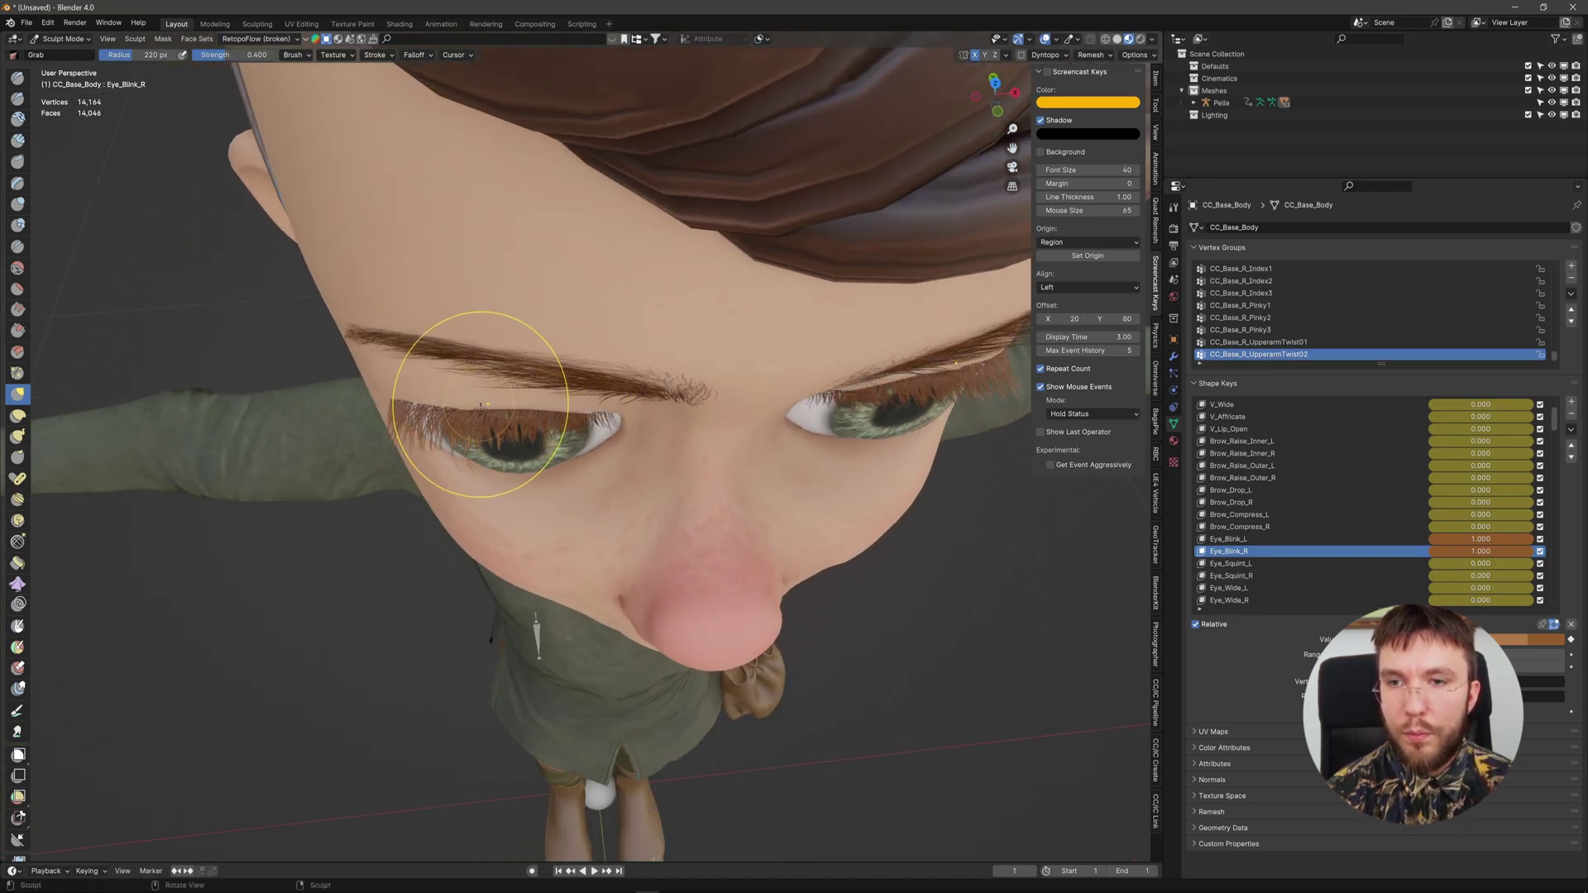
middle_drag(566, 405, 272, 364)
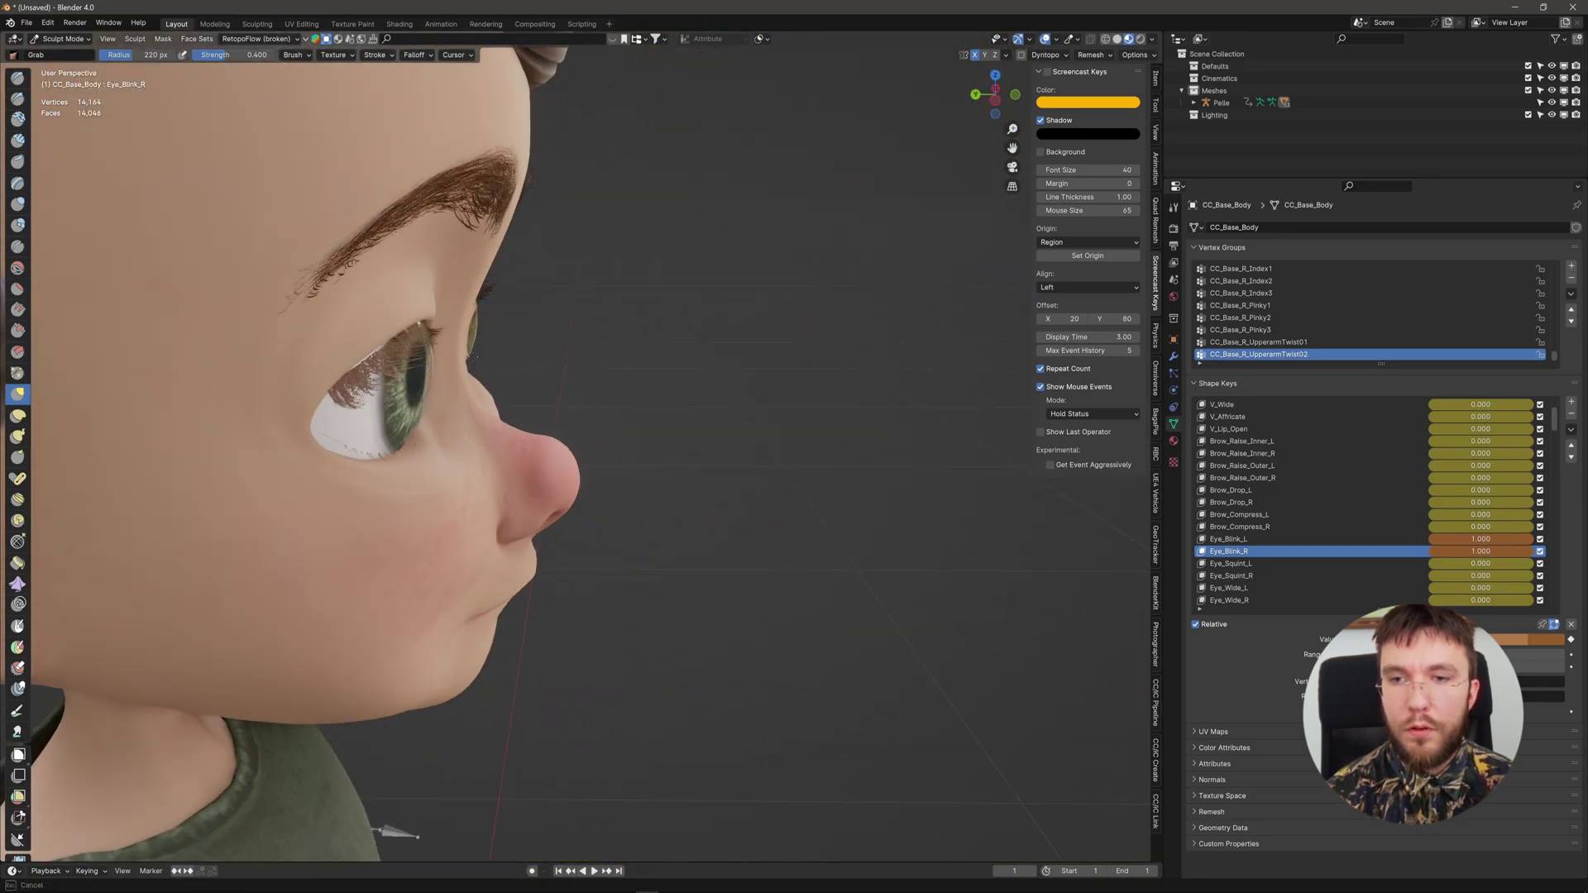
- Try to shape the upper eyelids around the eyeballs from the side in solid shading
middle_drag(472, 356, 322, 389)
click(1117, 39)
mouse_move(494, 452)
middle_down()
mouse_move(452, 471)
mouse_move(401, 395)
mouse_move(378, 454)
mouse_move(322, 451)
middle_up()
drag(424, 439, 423, 430)
middle_drag(423, 430, 463, 413)
drag(426, 376, 424, 368)
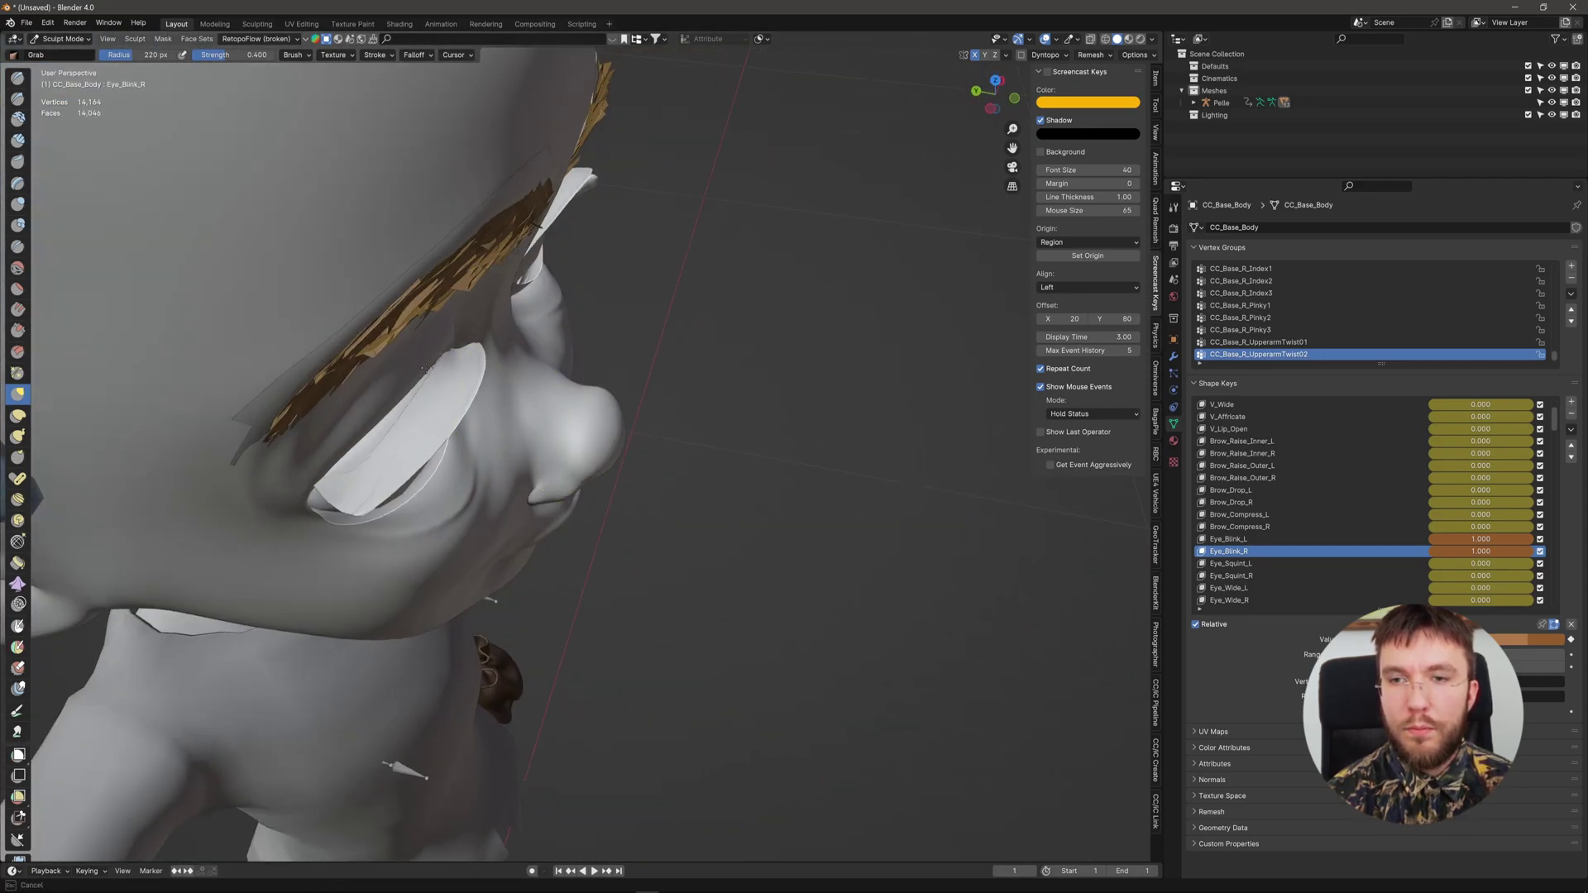
mouse_move(425, 369)
middle_down()
mouse_move(463, 414)
mouse_move(450, 388)
mouse_move(468, 479)
mouse_move(478, 408)
middle_up()
mouse_move(761, 388)
middle_down()
mouse_move(579, 430)
mouse_move(490, 496)
mouse_move(705, 438)
mouse_move(424, 405)
mouse_move(454, 344)
middle_up()
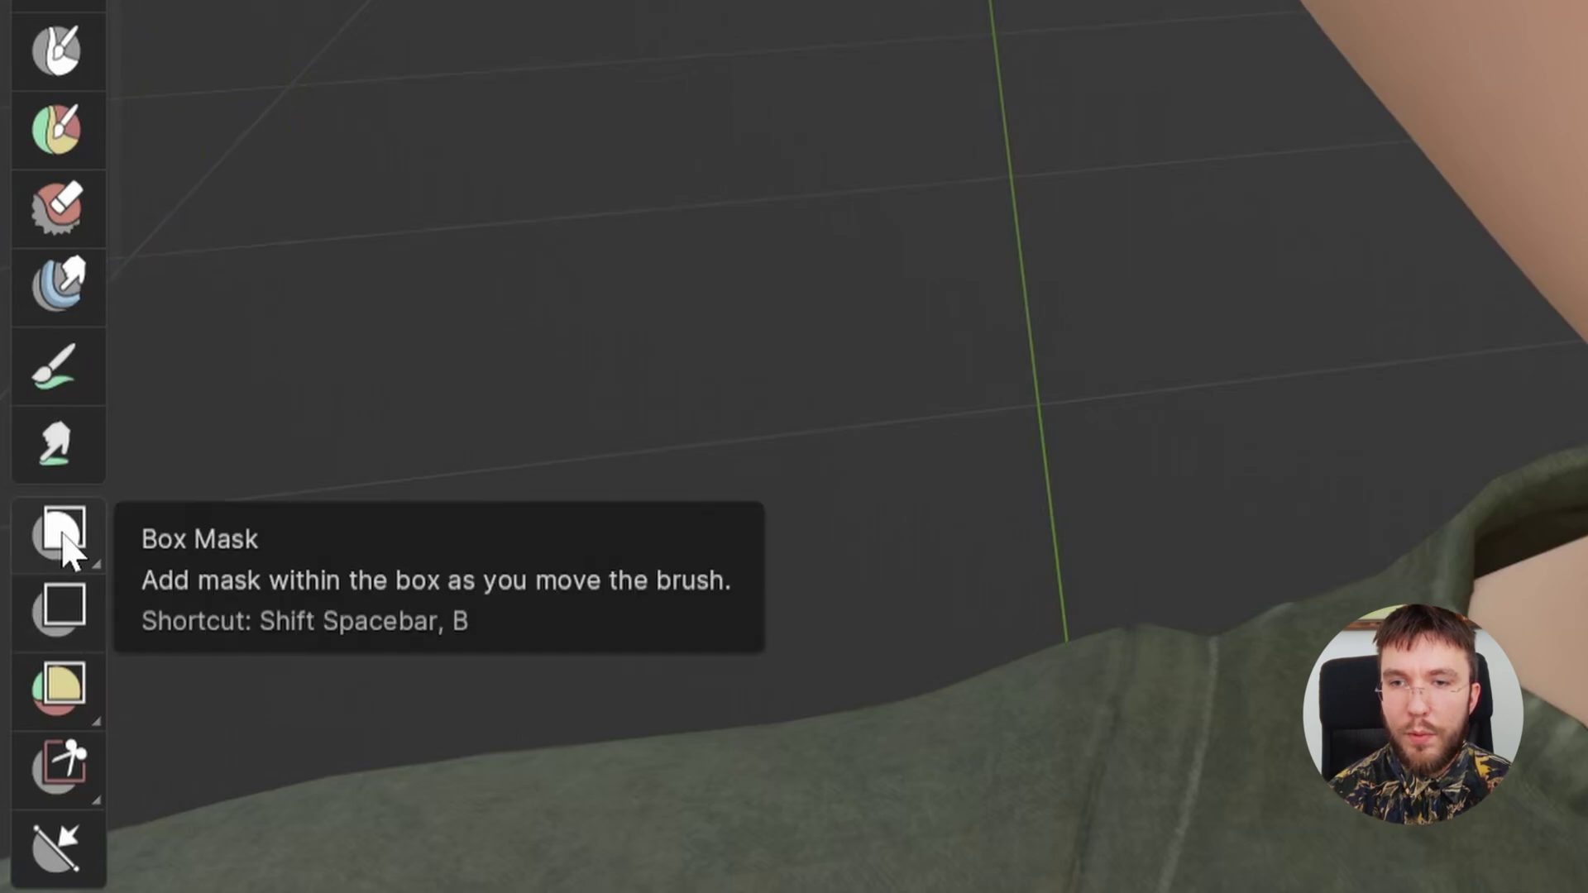
- Lasso-mask the upper eyelid area and invert the mask so only the eyelids can be sculpted
click(19, 756)
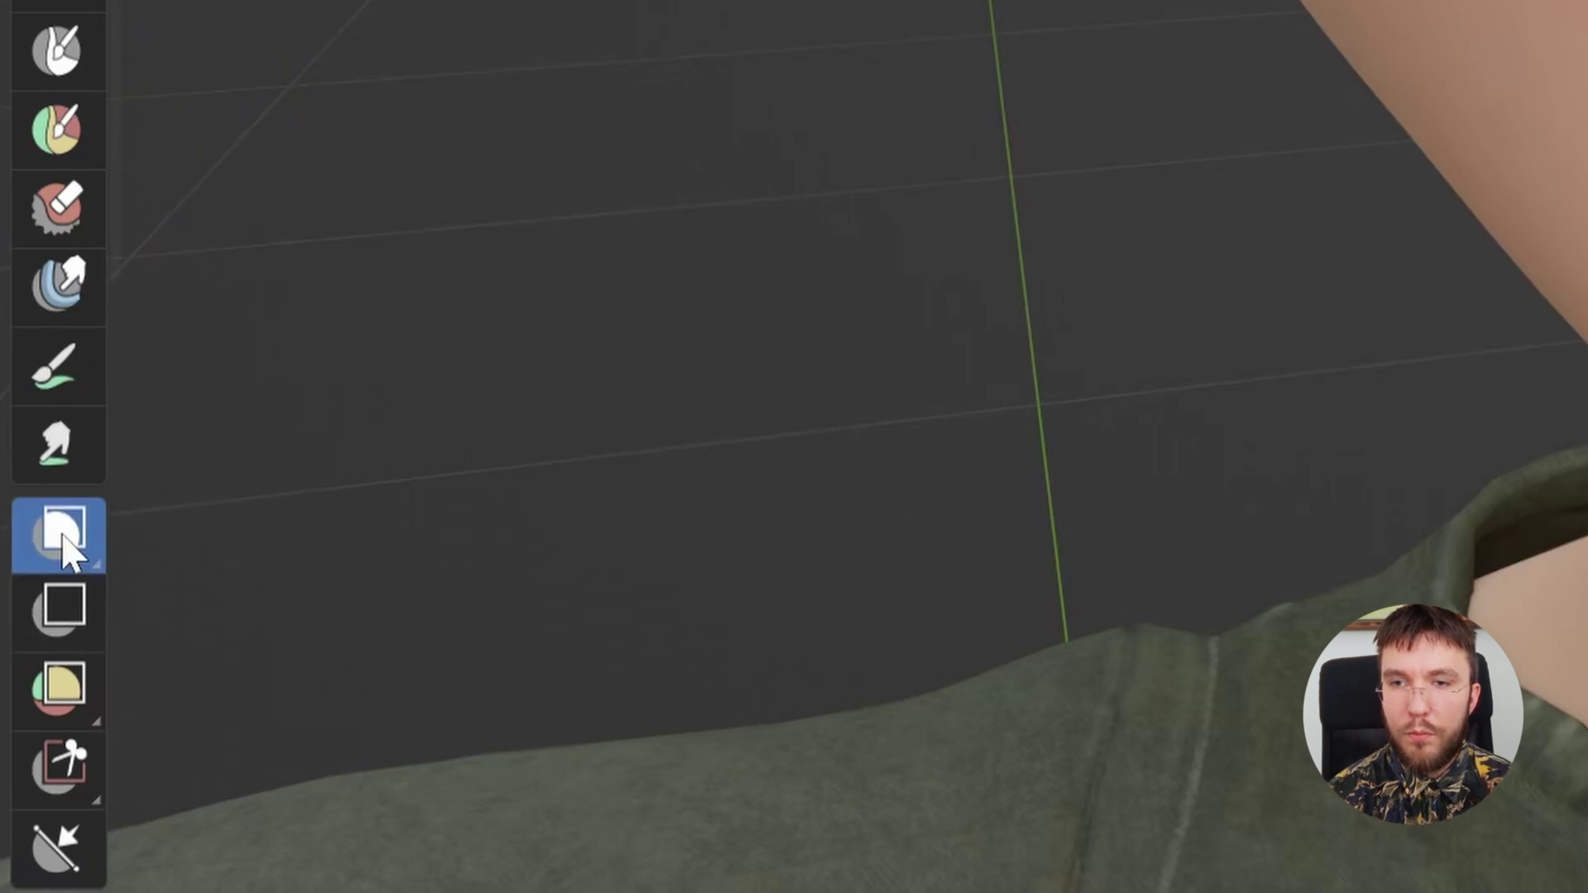
click(67, 550)
click(272, 645)
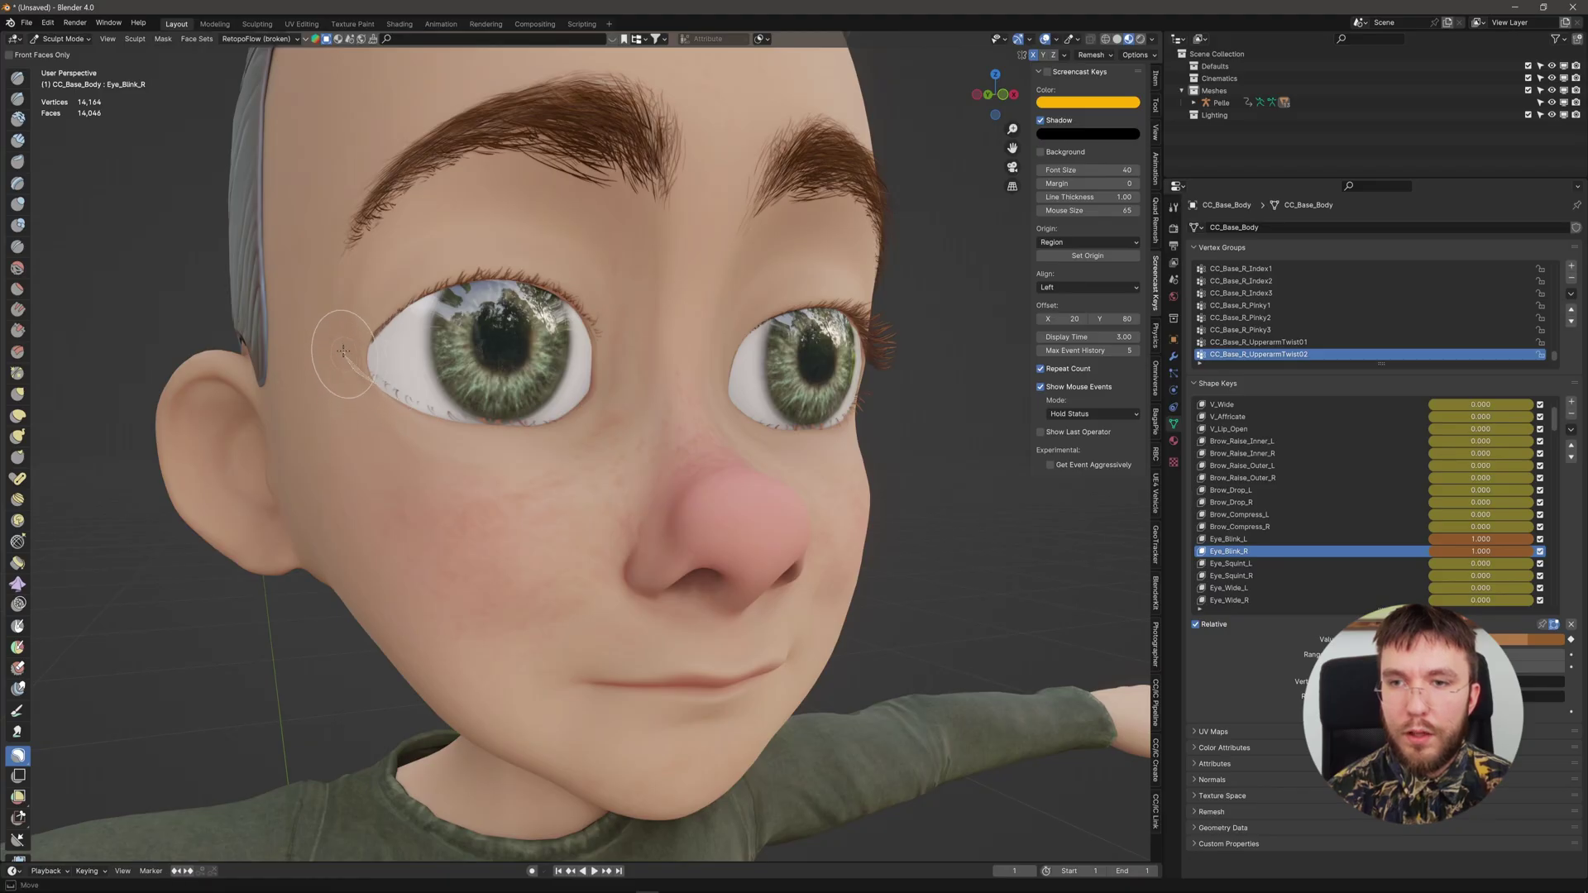
mouse_move(343, 351)
mouse_down()
mouse_move(373, 217)
mouse_move(496, 183)
mouse_move(569, 196)
mouse_move(622, 248)
mouse_move(640, 318)
mouse_move(603, 399)
mouse_move(548, 411)
mouse_up()
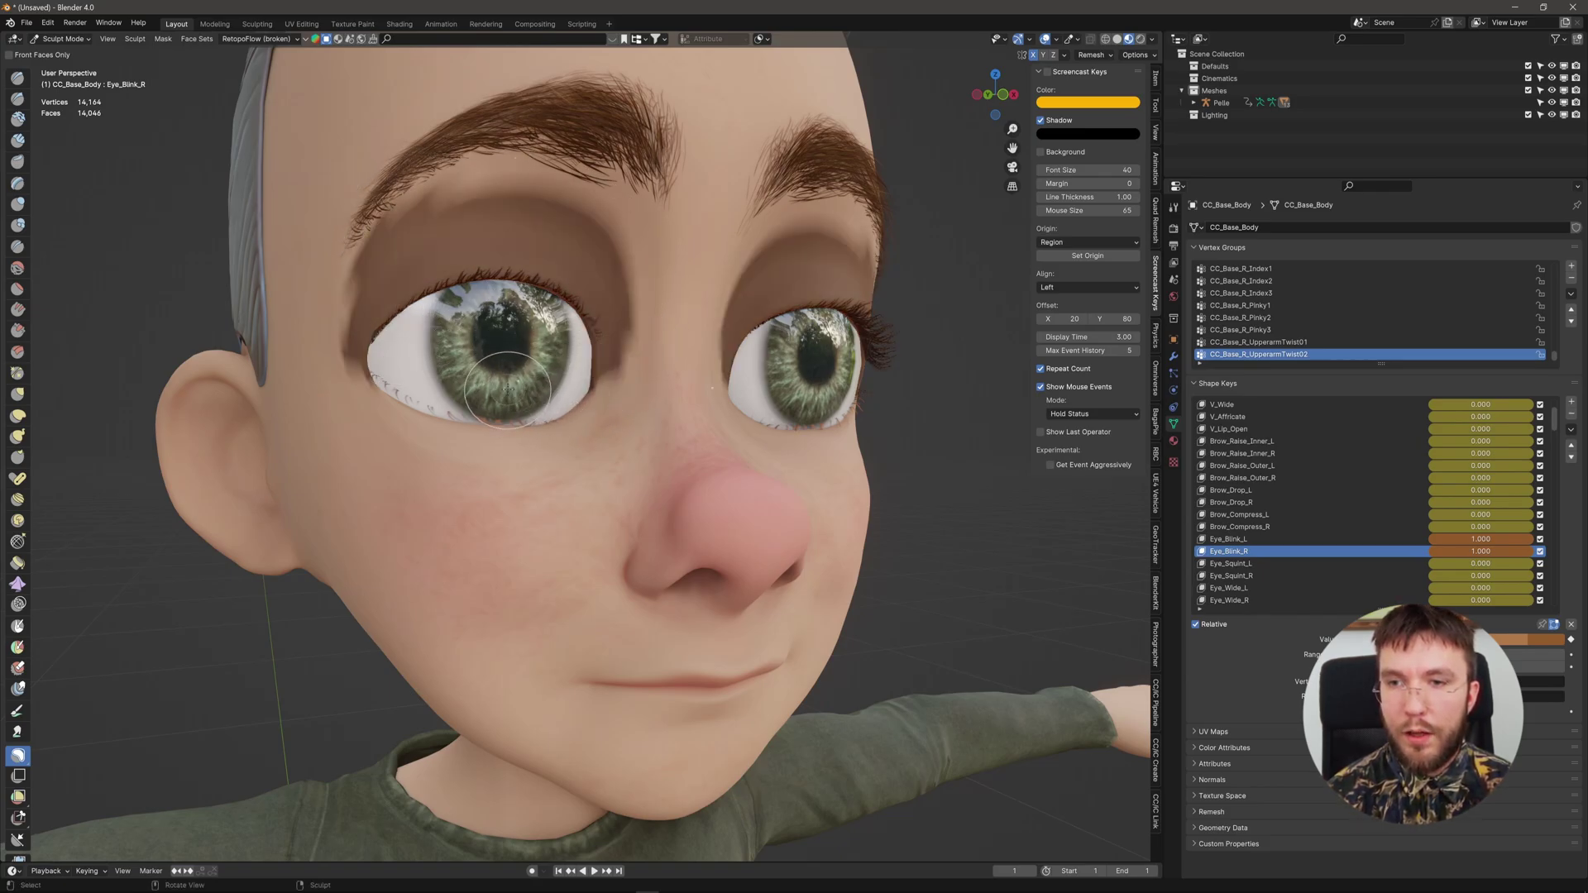
key(ctrl+i)
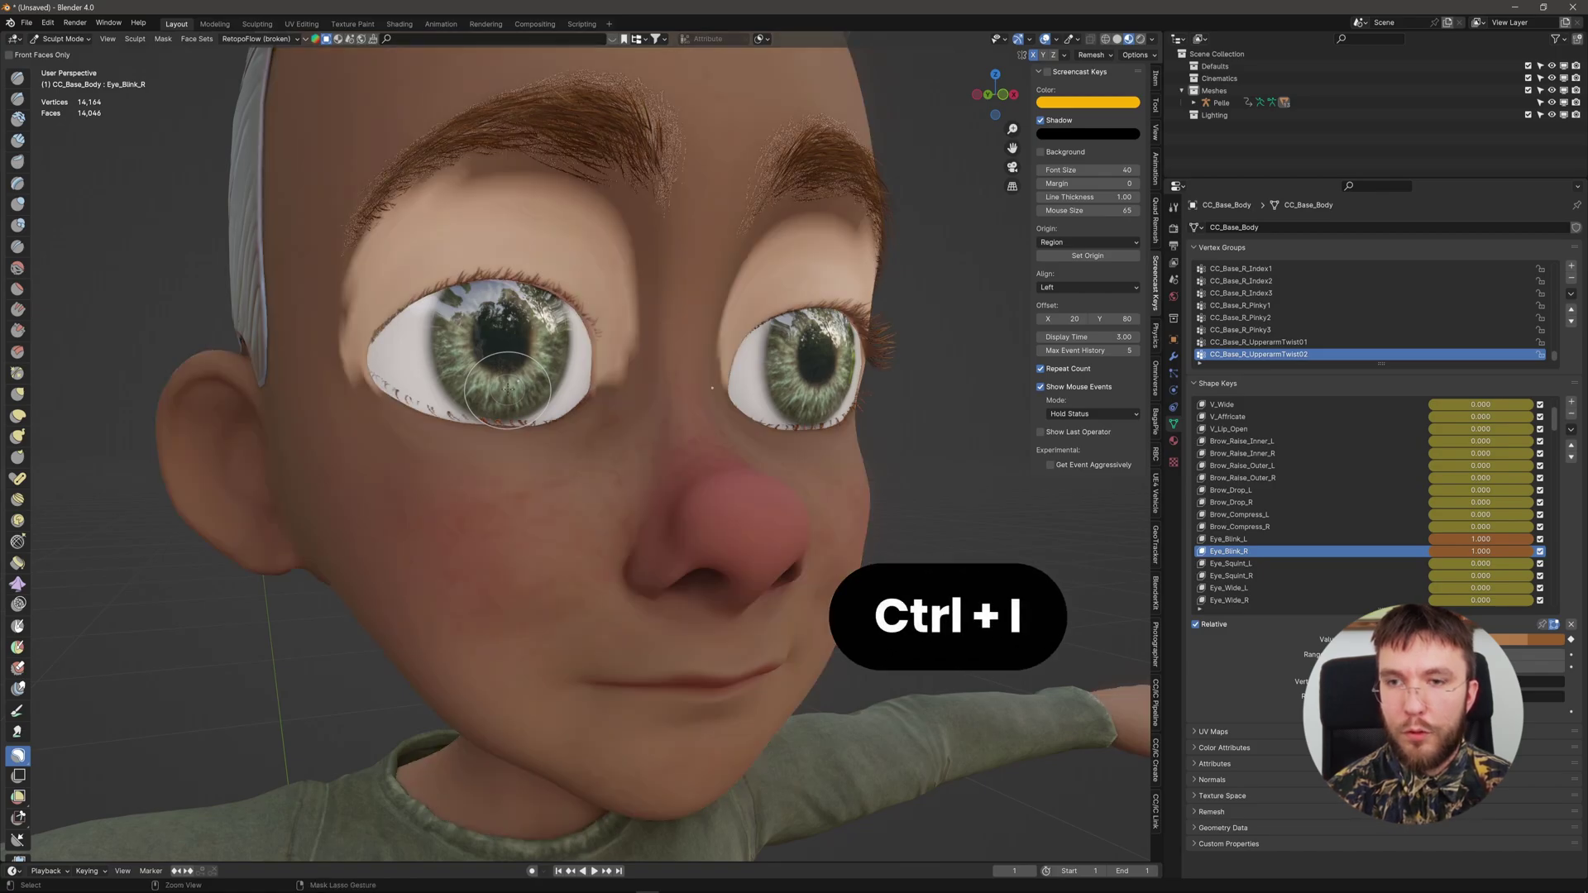
- Smooth the edges of the eyelid mask with one iteration and automatic iteration count enabled
middle_drag(507, 389, 546, 373)
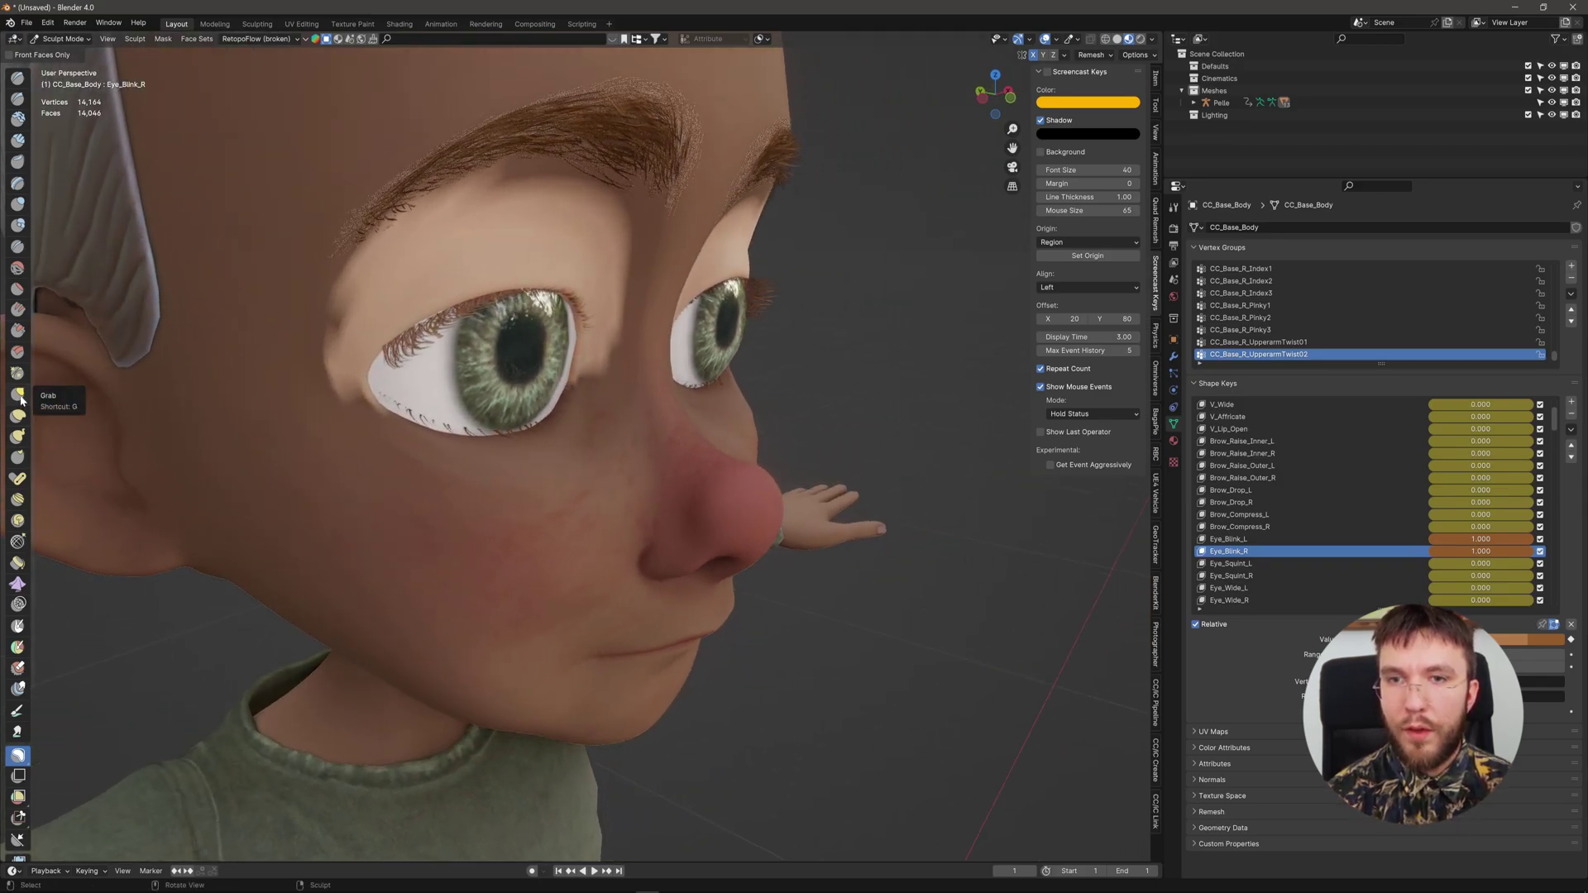
click(160, 40)
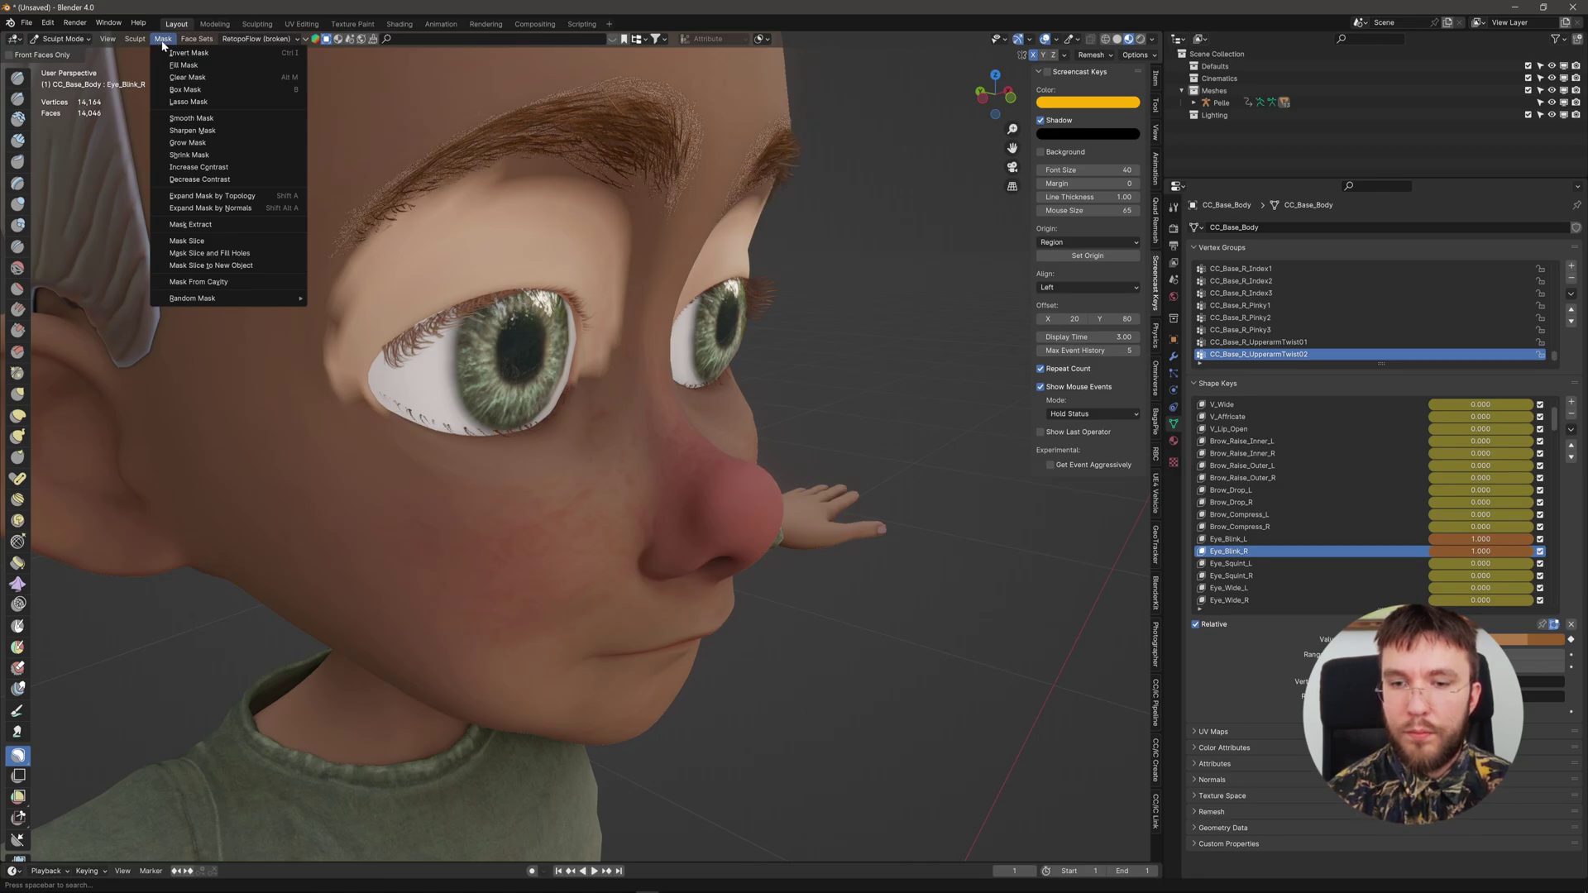
click(206, 118)
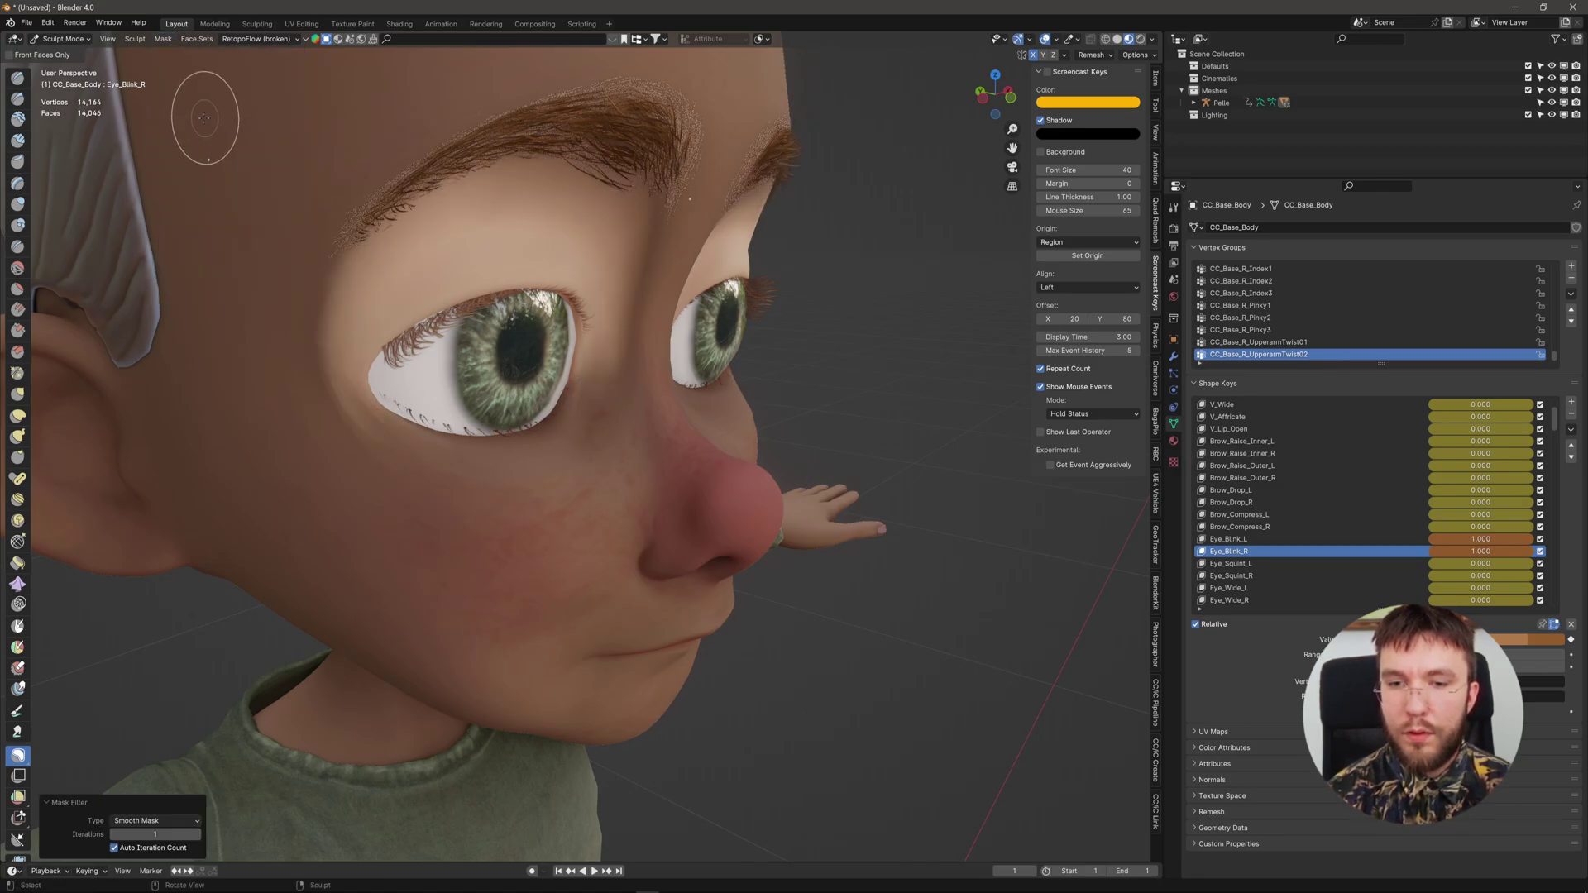
click(126, 847)
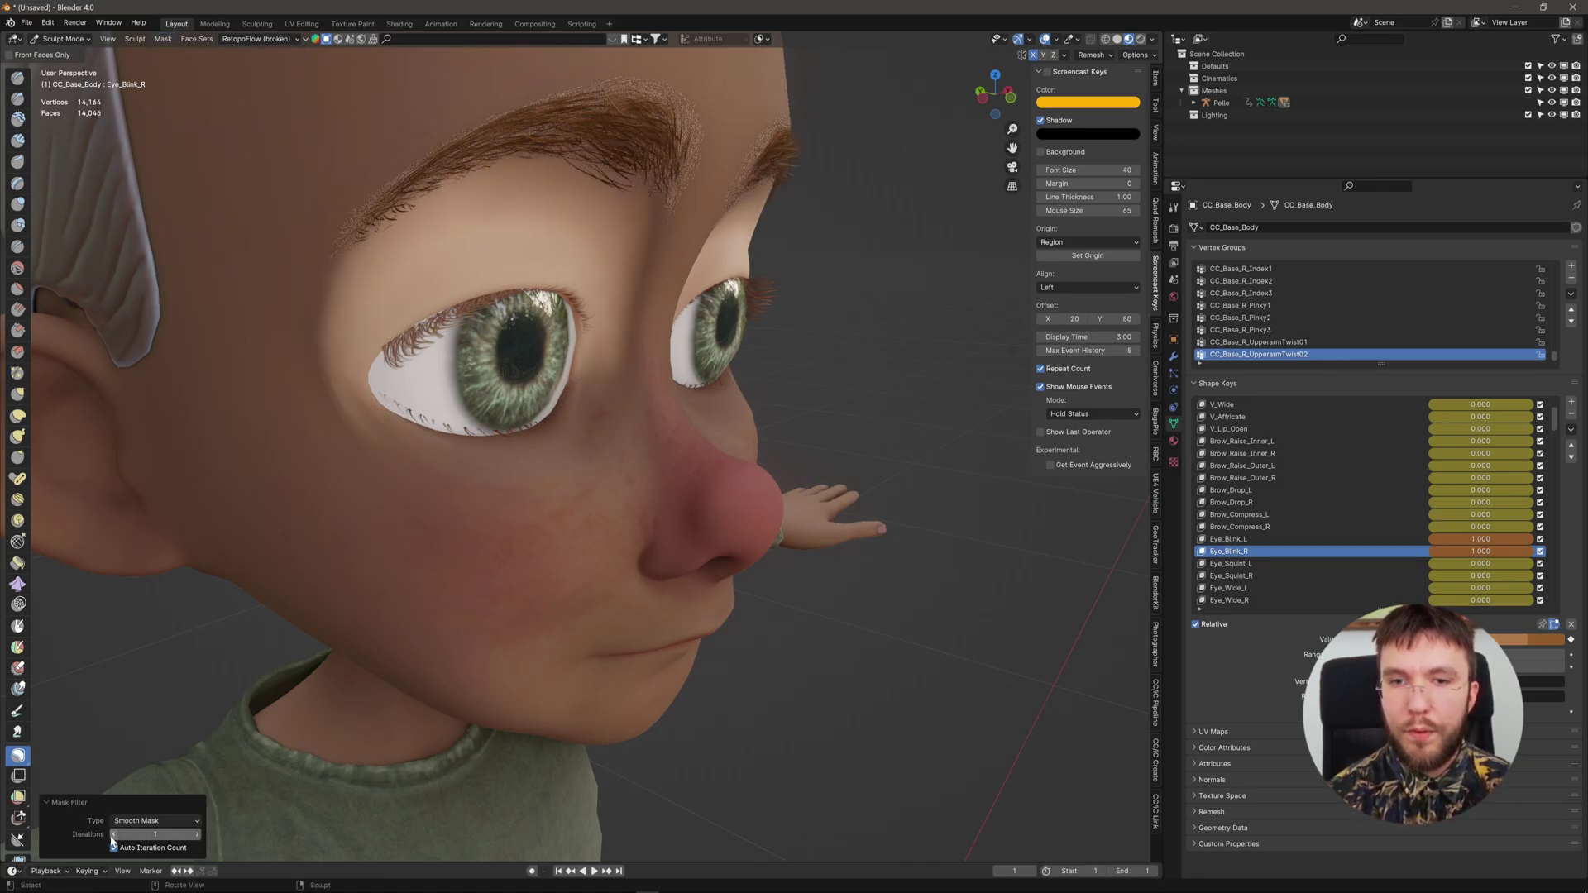
click(114, 847)
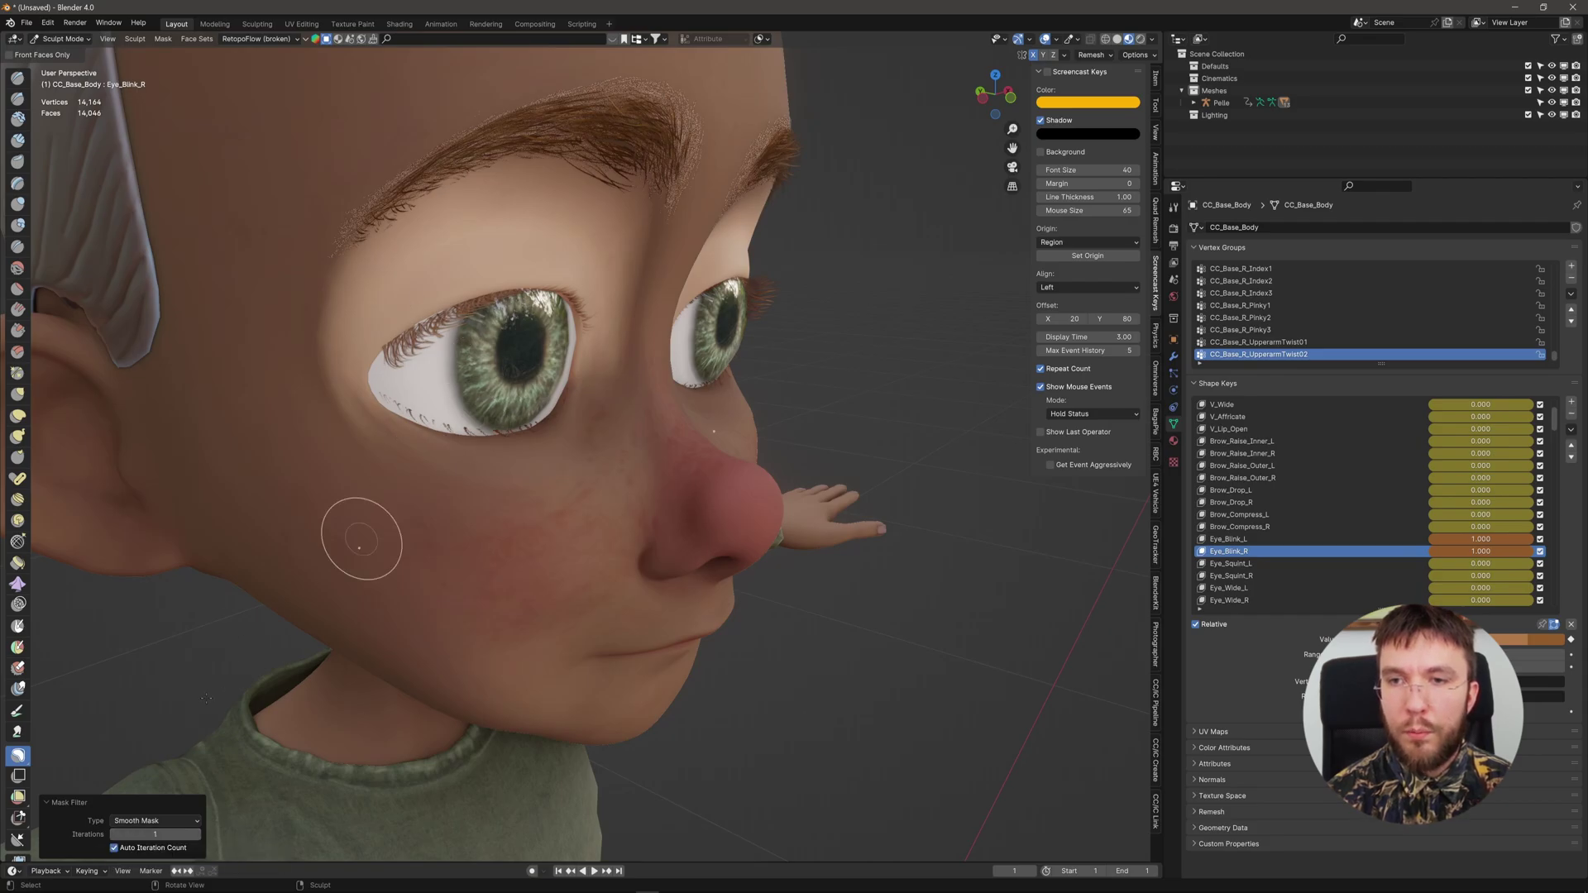
- Pull the unmasked upper eyelids down over the eyes with an enlarged Grab brush
click(18, 395)
middle_drag(513, 348, 388, 329)
drag(570, 331, 573, 364)
mouse_move(572, 363)
middle_down()
mouse_move(758, 356)
mouse_move(579, 351)
middle_up()
key(f)
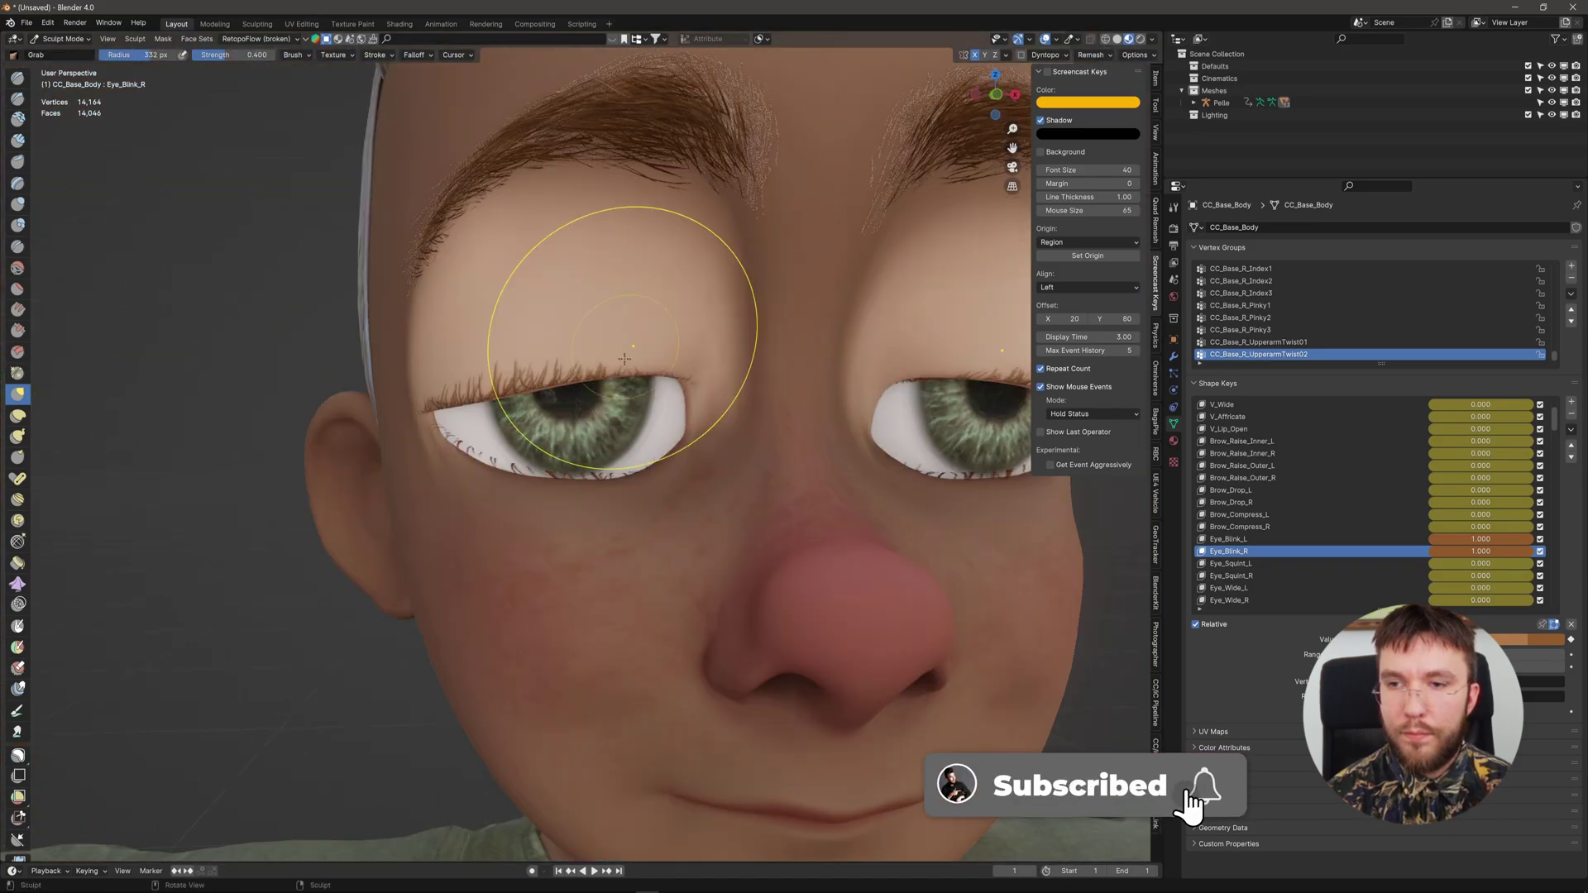
click(828, 344)
drag(625, 331, 630, 368)
drag(643, 303, 641, 420)
- Refine the closed eyelids' inner and outer corners with the Grab brush, adjusting its radius between strokes
key(f)
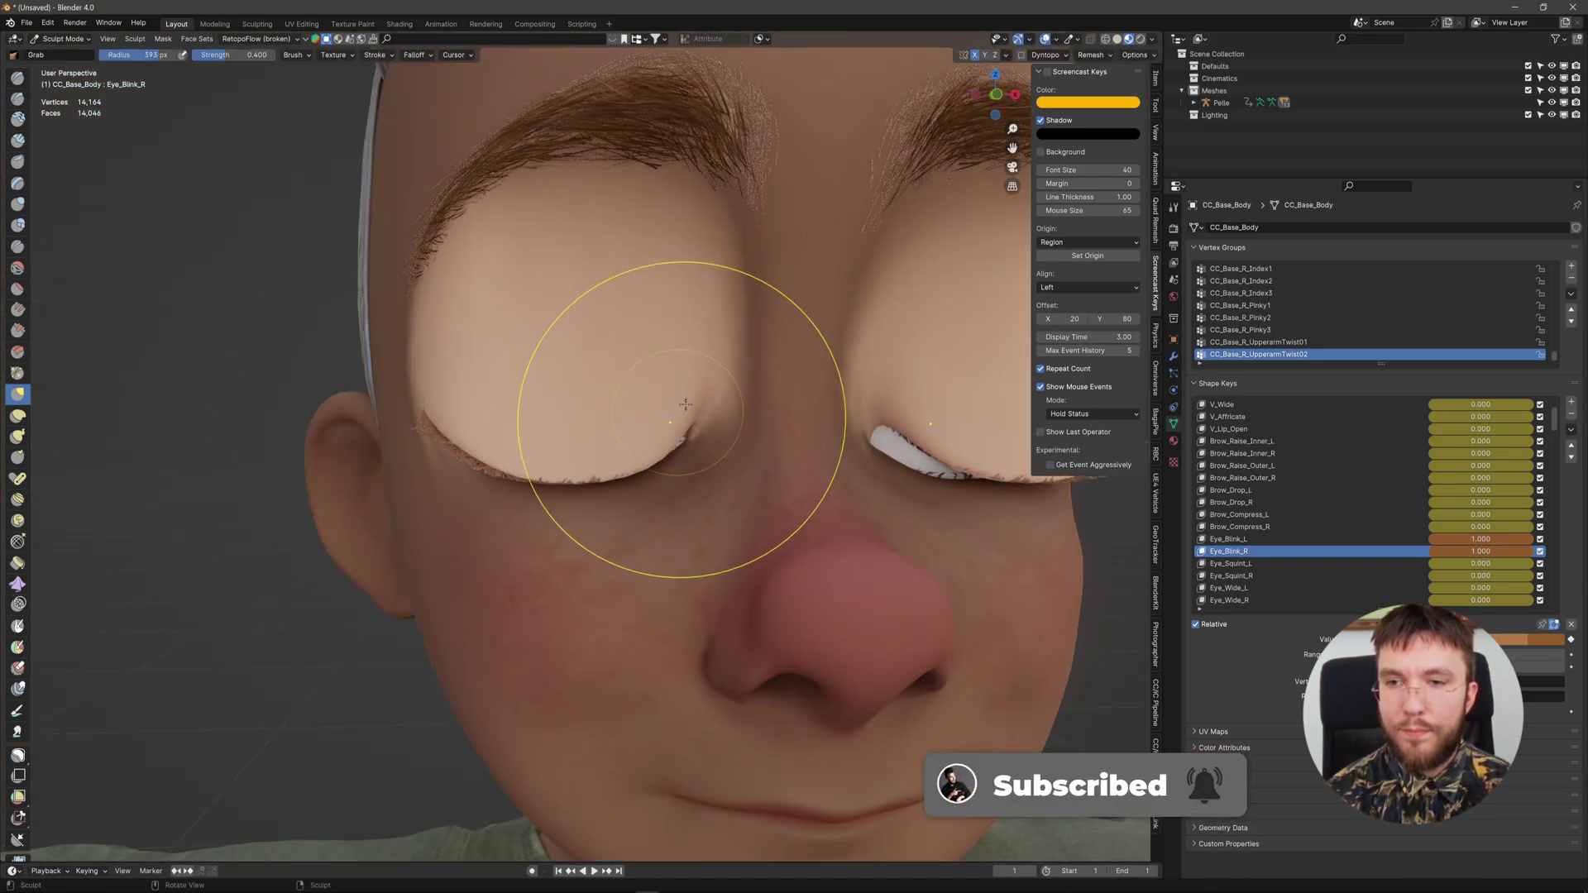
click(843, 420)
middle_drag(835, 417, 673, 406)
drag(672, 406, 672, 426)
middle_drag(672, 380, 616, 324)
drag(616, 324, 594, 329)
mouse_move(594, 347)
middle_down()
mouse_move(668, 407)
mouse_move(692, 382)
middle_up()
alt+drag(469, 412, 523, 412)
key(f)
click(665, 450)
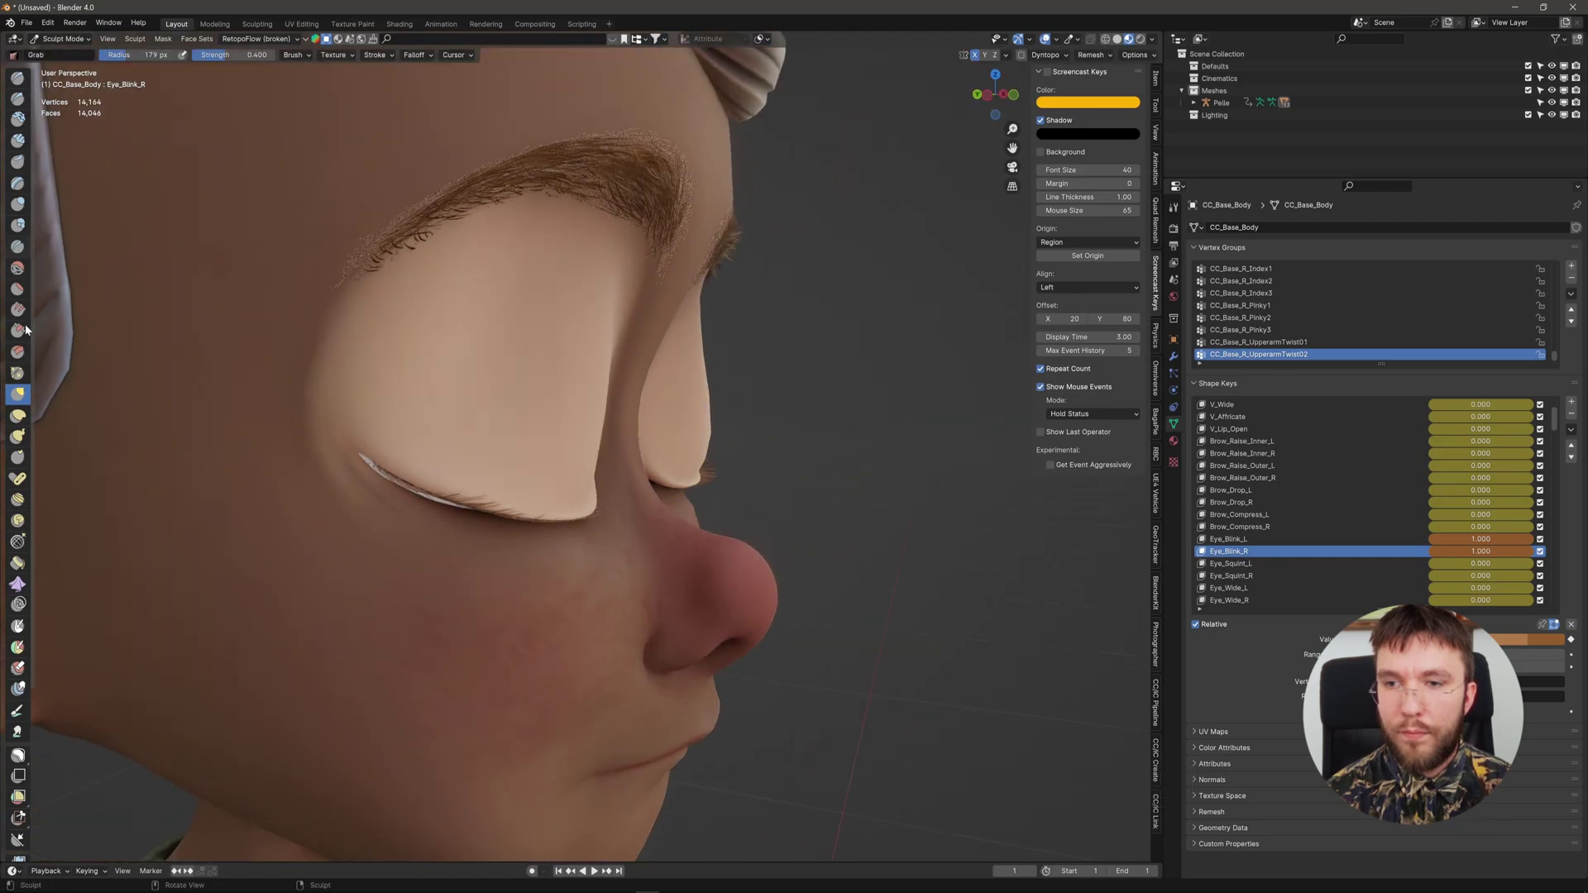
- Smooth the closed eyelid surface and return to the Grab brush
key(shift+s)
drag(708, 418, 705, 397)
mouse_move(704, 397)
middle_down()
mouse_move(537, 389)
mouse_move(418, 351)
mouse_move(407, 423)
mouse_move(430, 413)
mouse_move(425, 361)
mouse_move(578, 464)
middle_up()
key(g)
- Clear the sculpt mask from the body mesh and inspect the closed eyelids from the front
scroll(469, 404, down, 3)
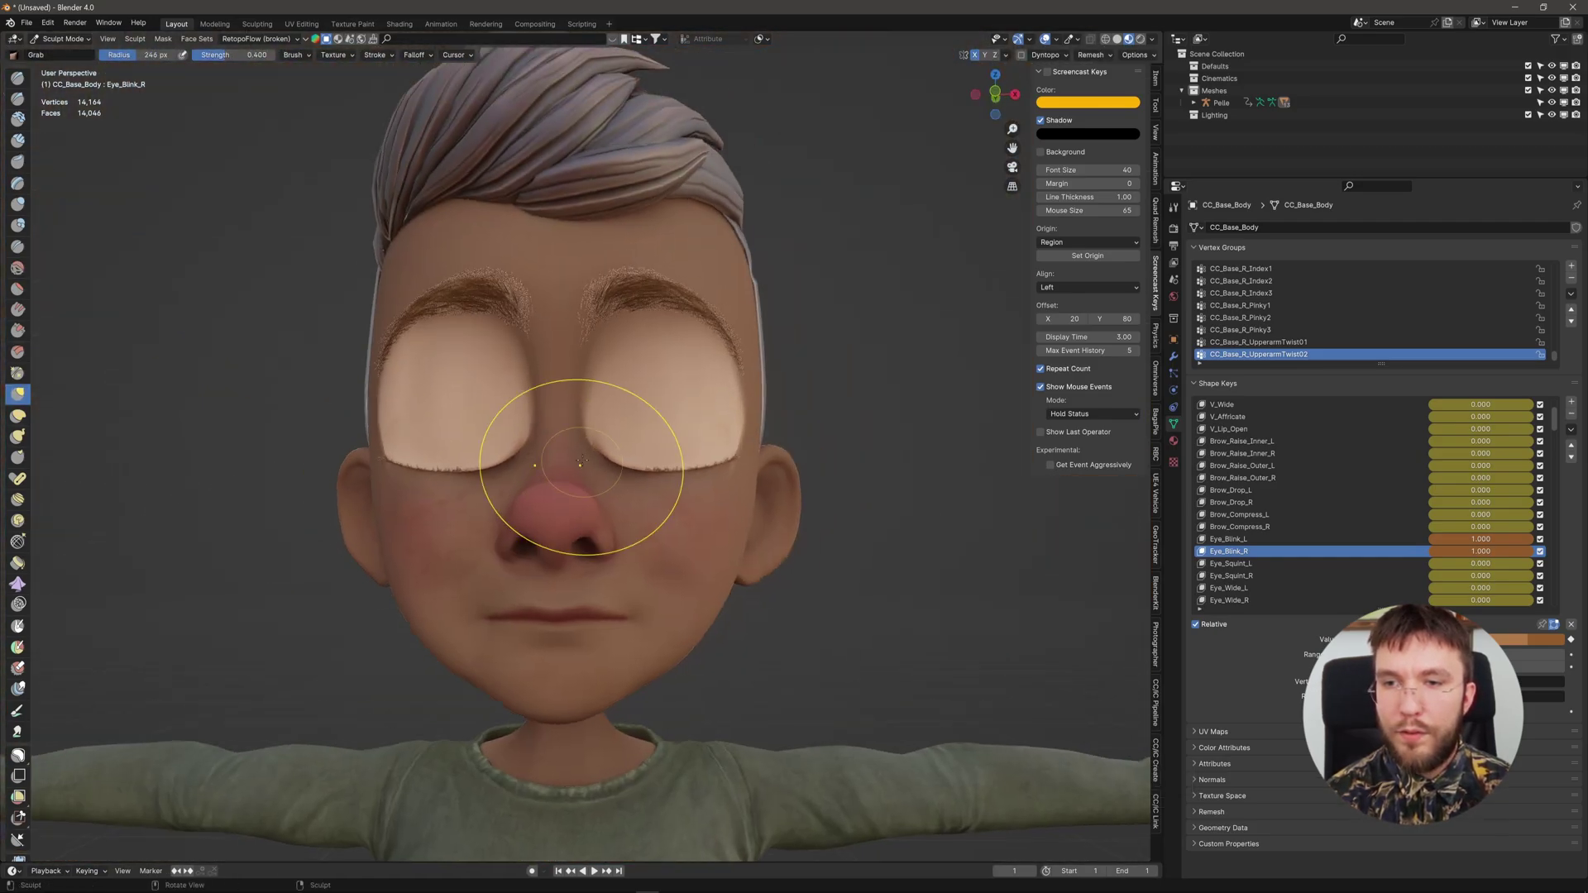
scroll(493, 364, up, 1)
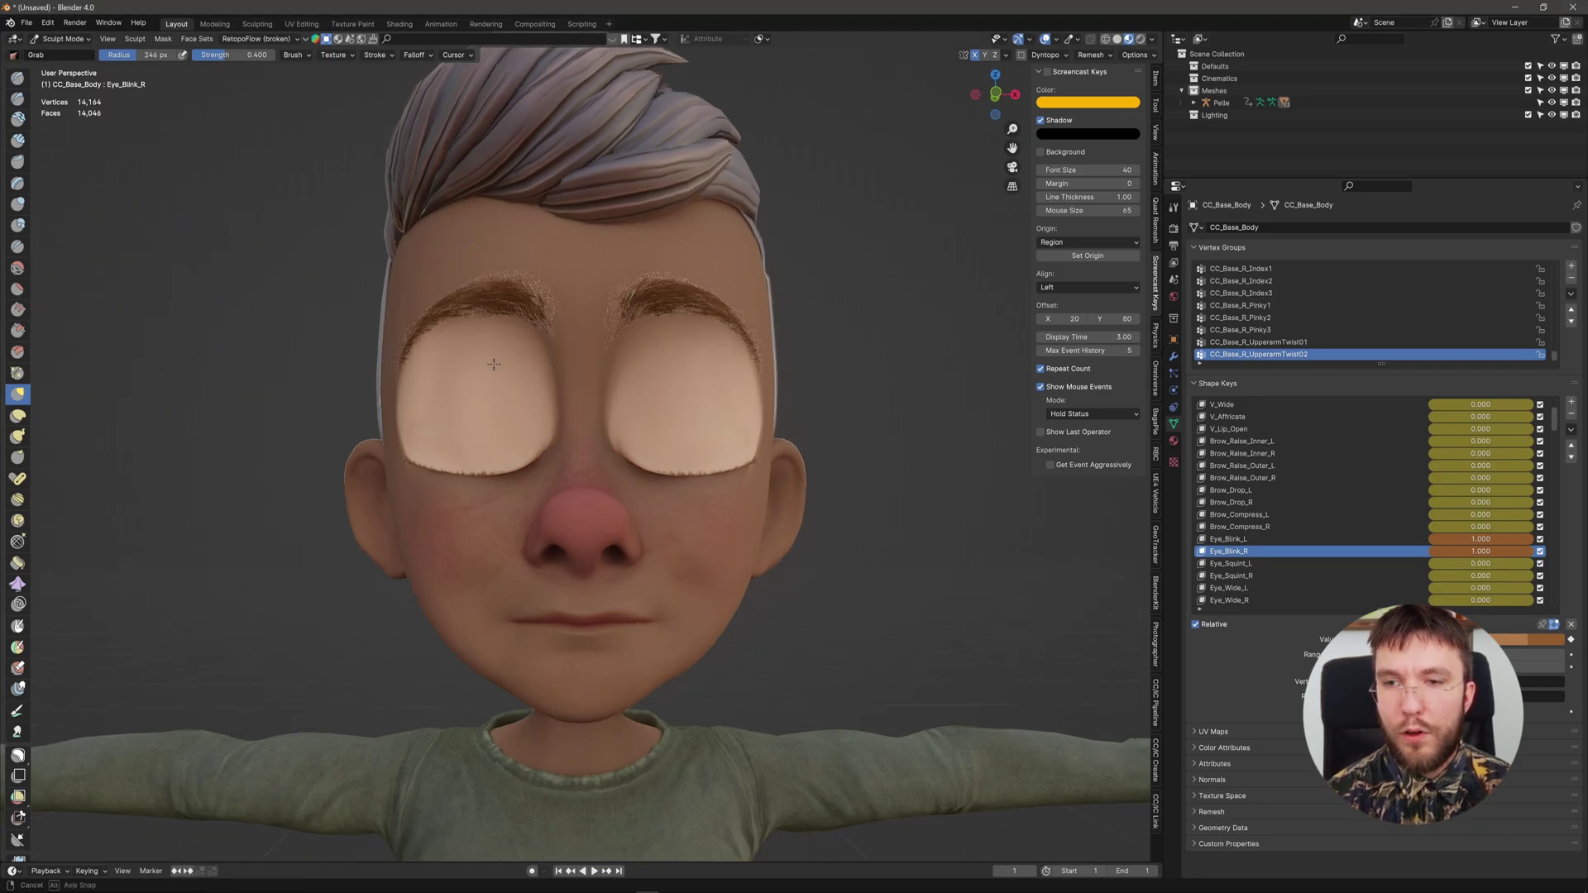
key(alt+m)
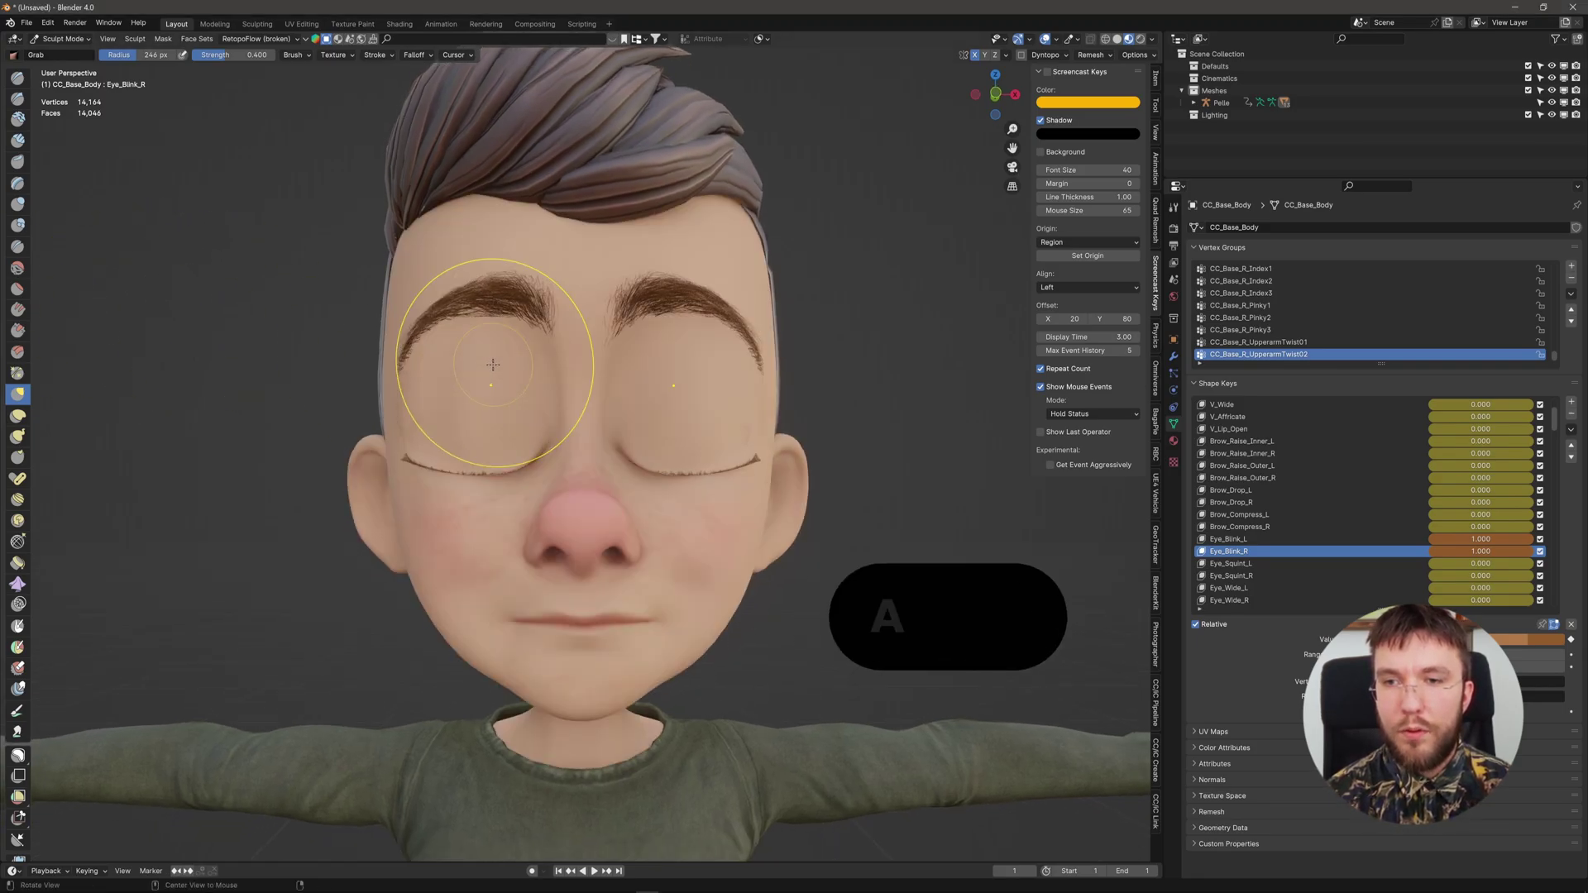
middle_drag(291, 398, 417, 421)
scroll(418, 421, down, 1)
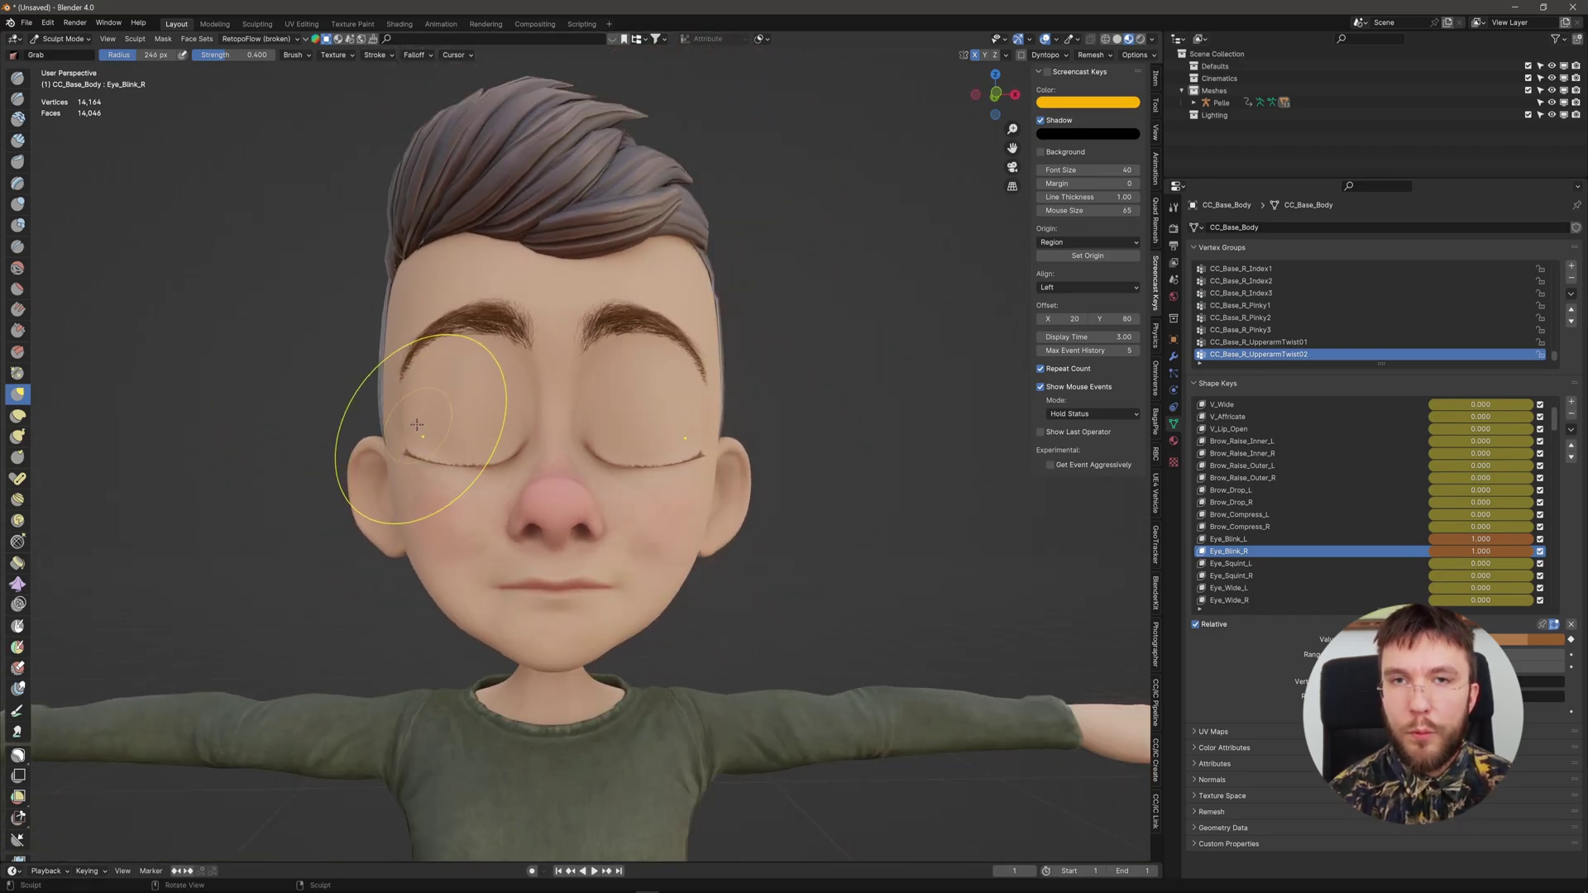
- Switch from Sculpt Mode to Object Mode and select the CC_Base_Body mesh
key(ctrl+Tab)
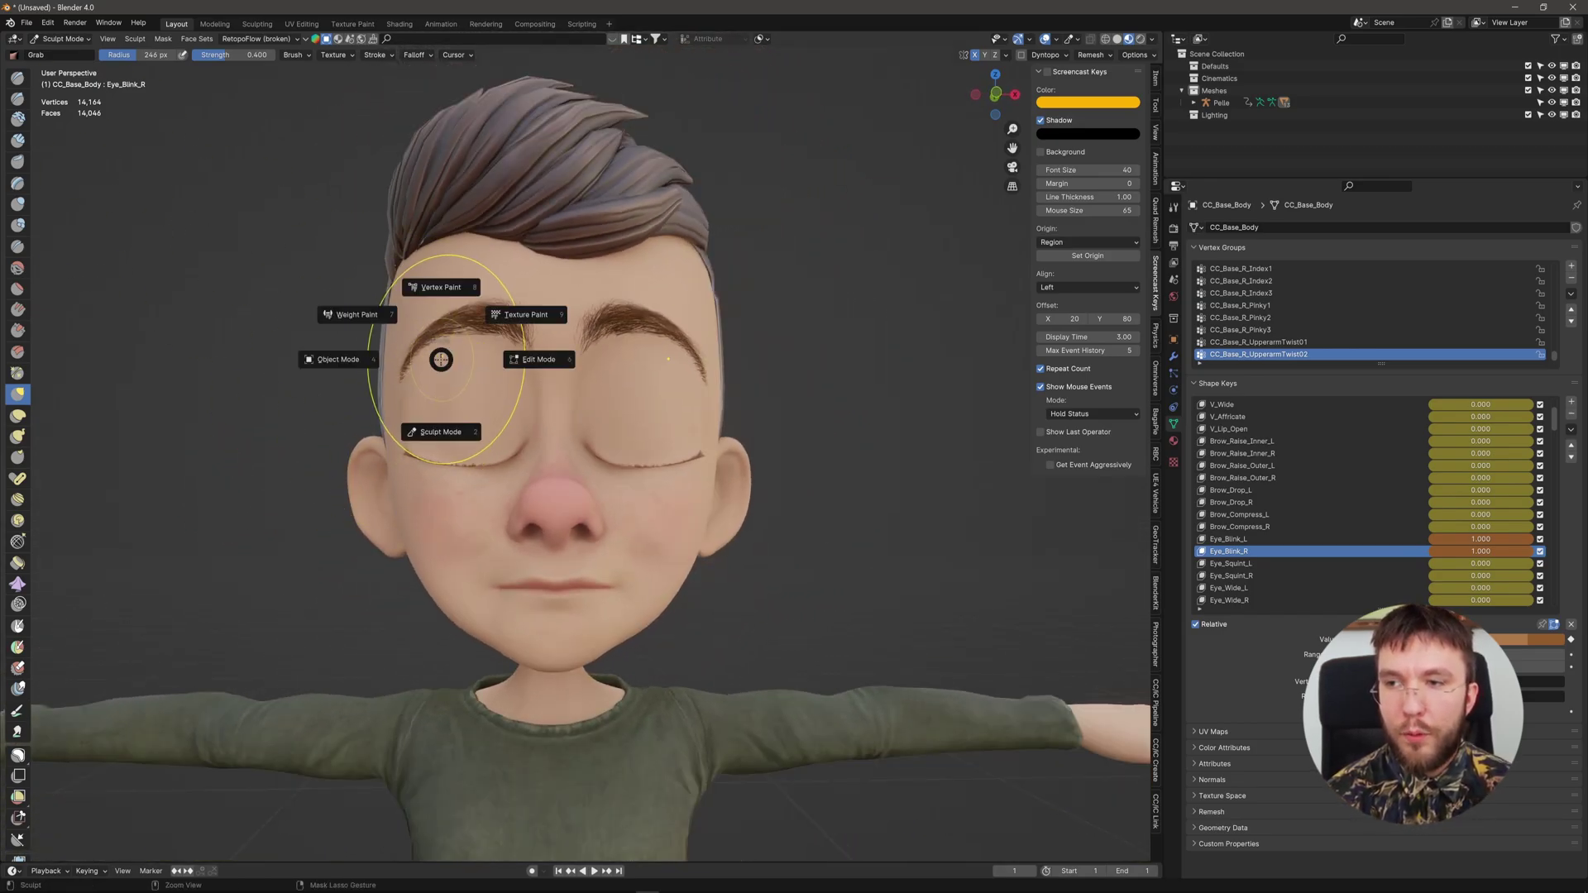
click(350, 368)
click(821, 537)
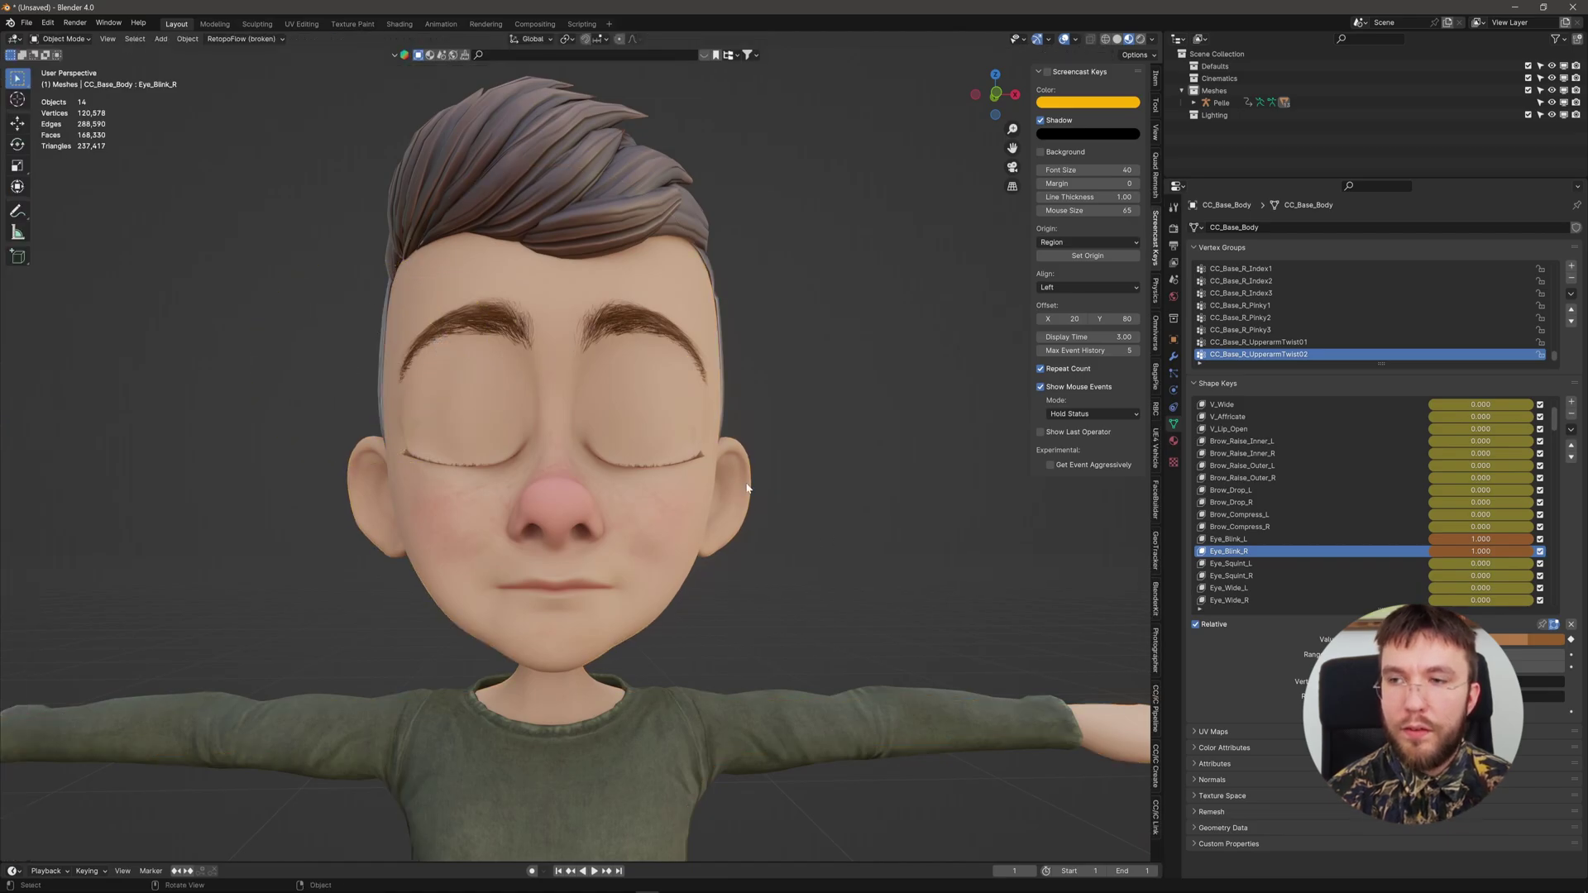
click(646, 407)
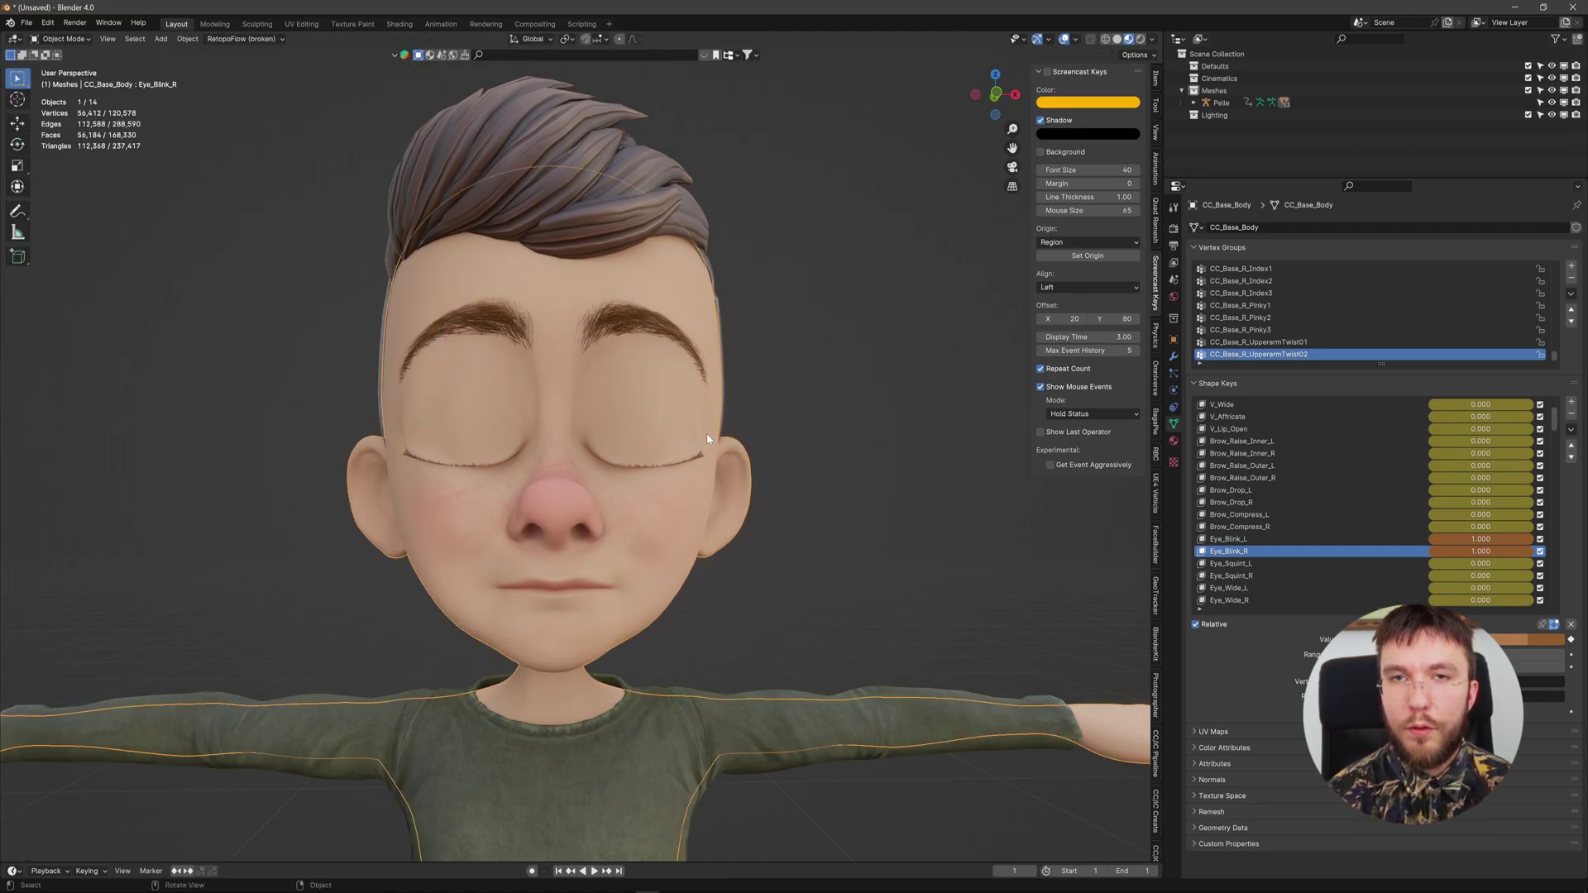
middle_drag(333, 316, 822, 469)
- Try to send the altered body mesh back to Character Creator through the Data Link
click(1174, 357)
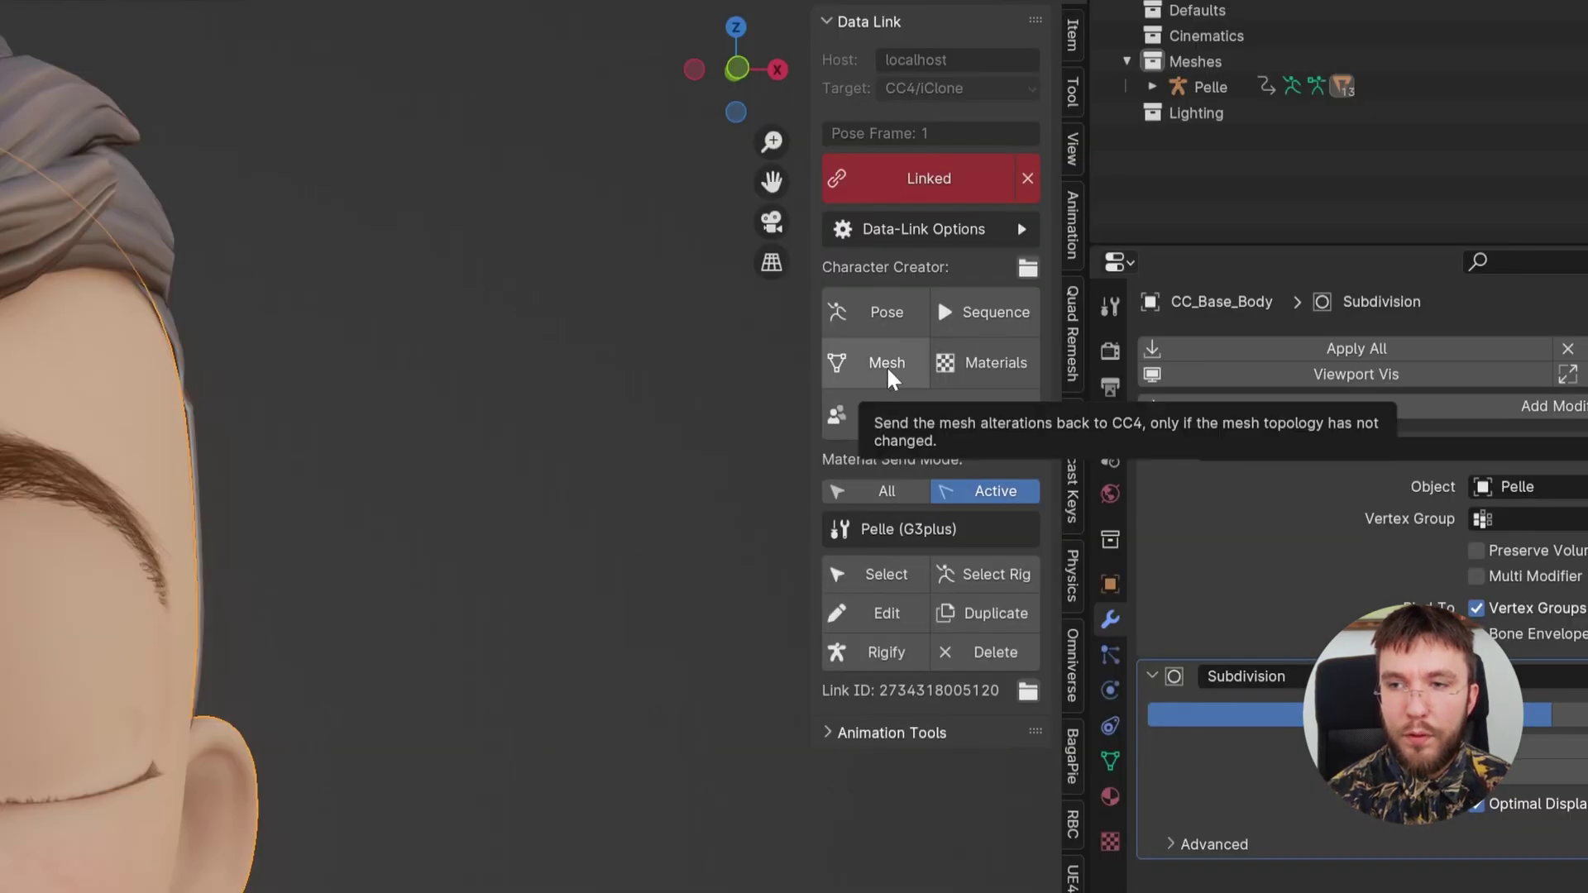
click(891, 362)
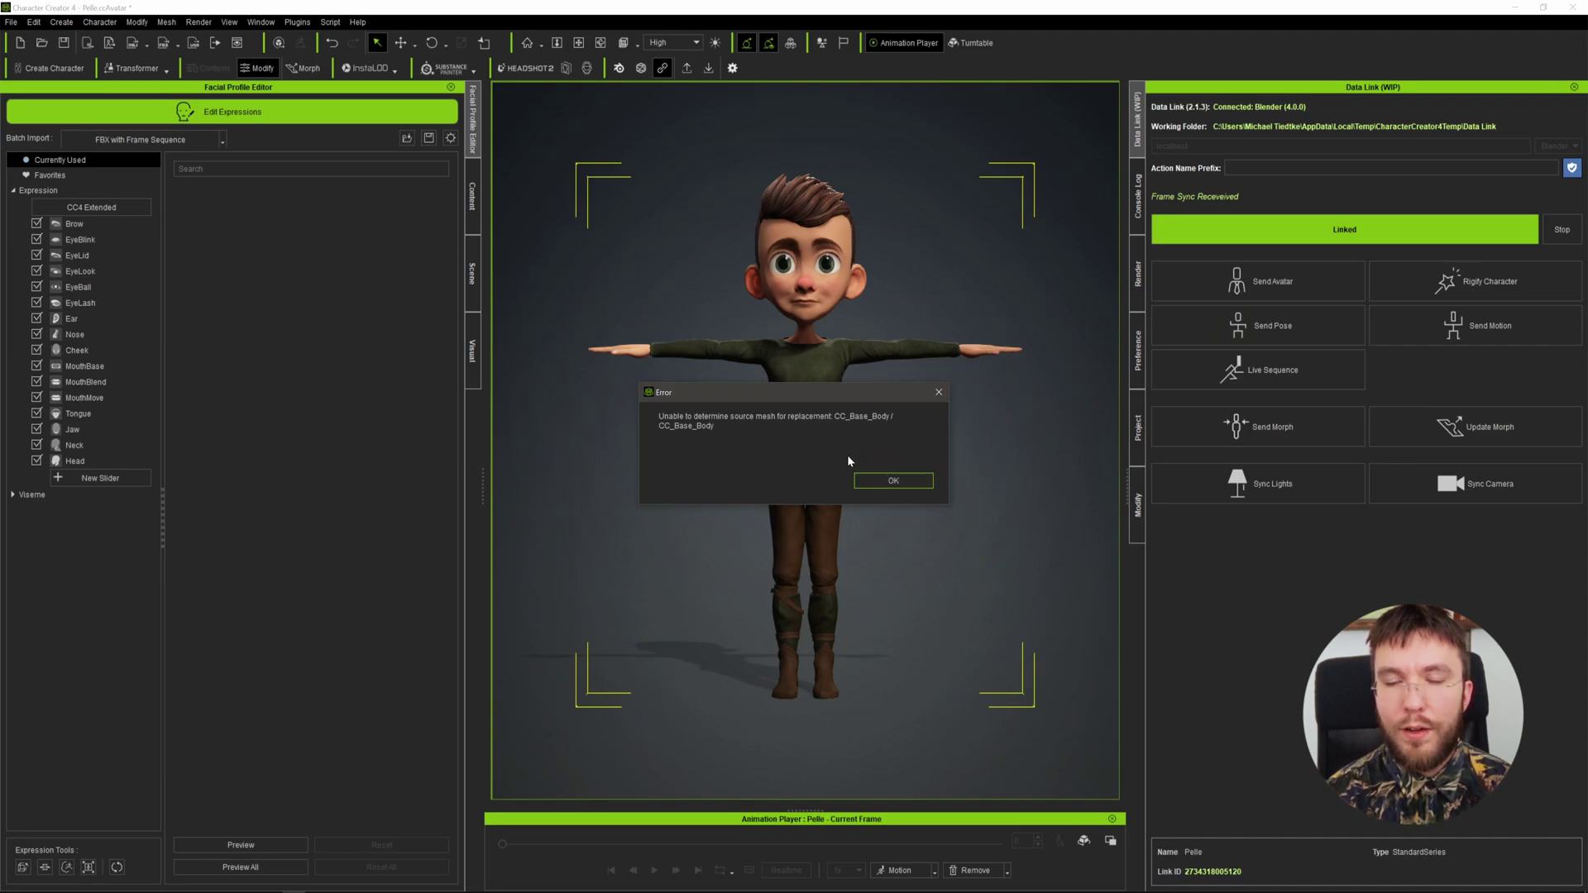
click(881, 480)
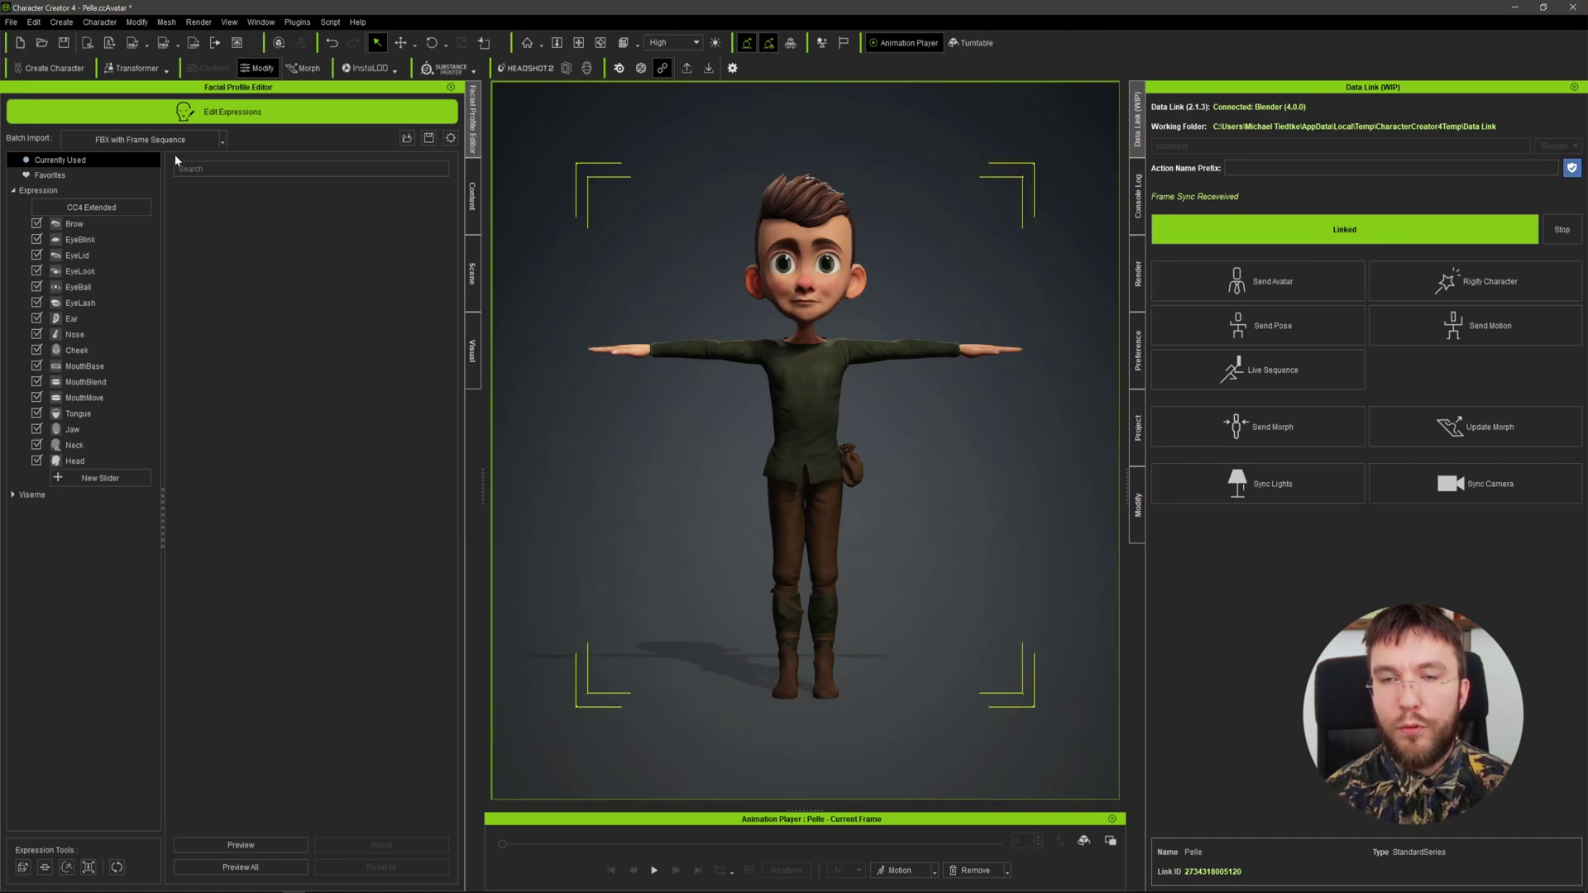
- Set both the Eye_Blink_L and Eye_Blink_R expression sliders to 100 in the EyeBlink category
click(96, 239)
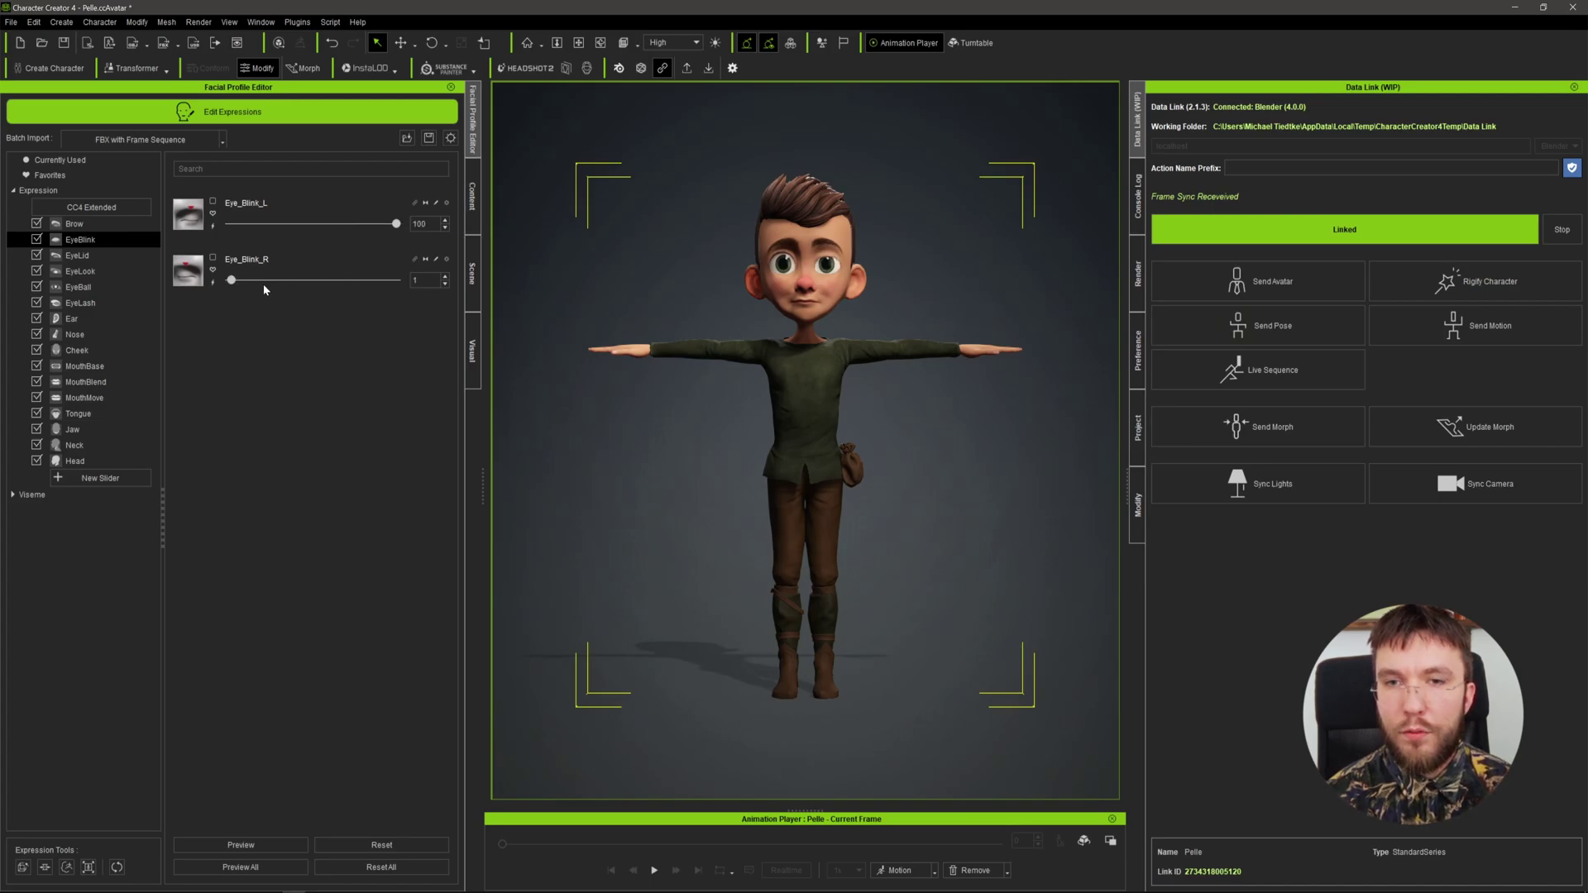
scroll(763, 266, up, 1)
scroll(798, 313, up, 5)
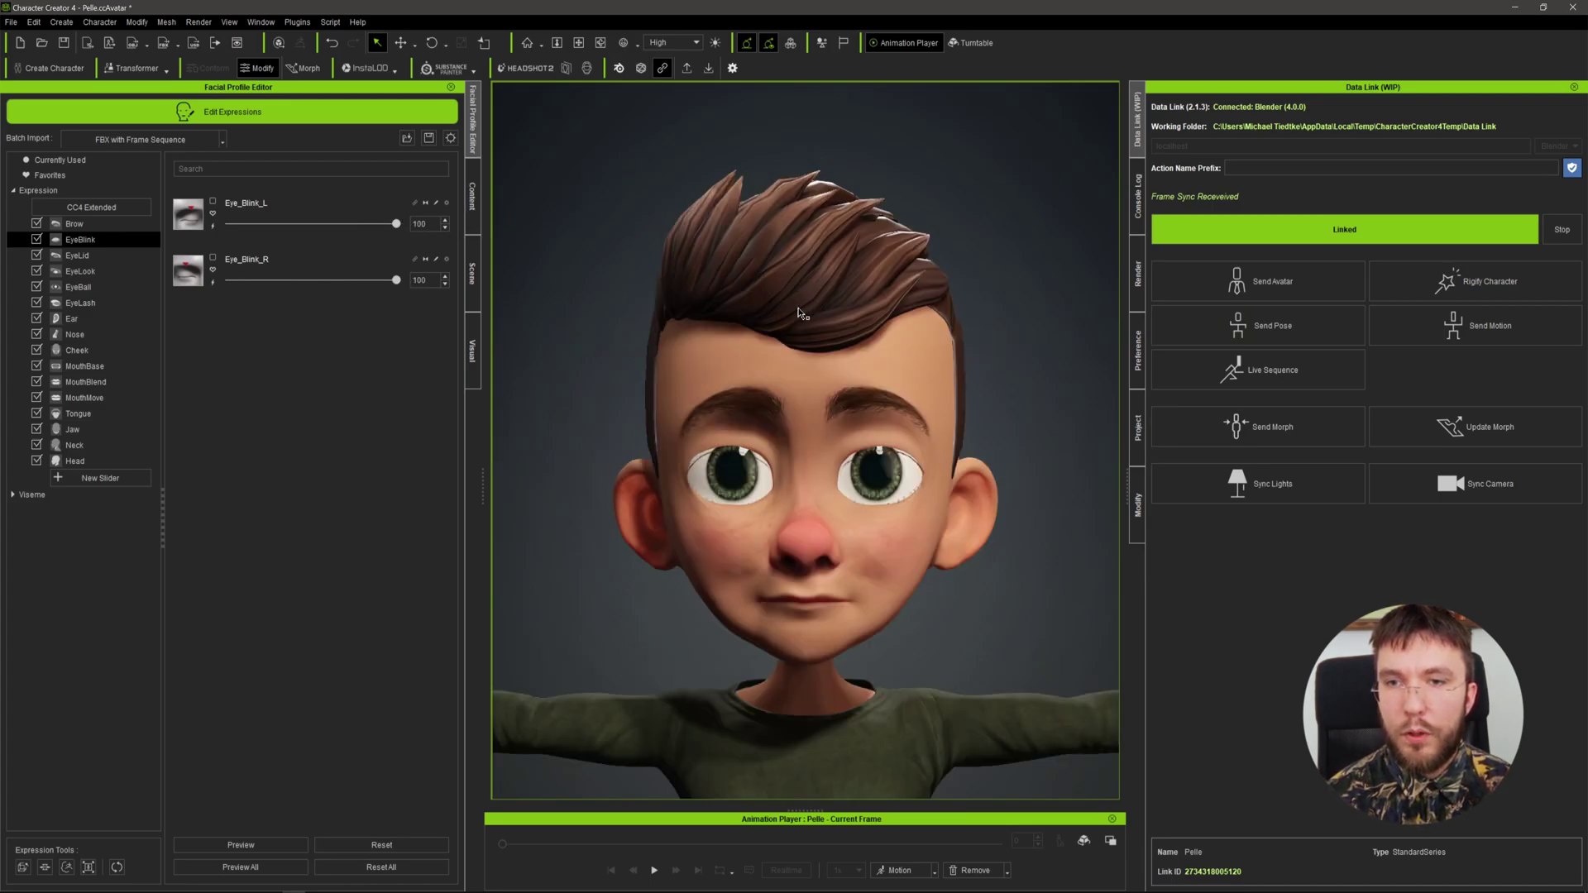
mouse_move(790, 604)
middle_down()
mouse_move(885, 602)
mouse_move(817, 589)
middle_up()
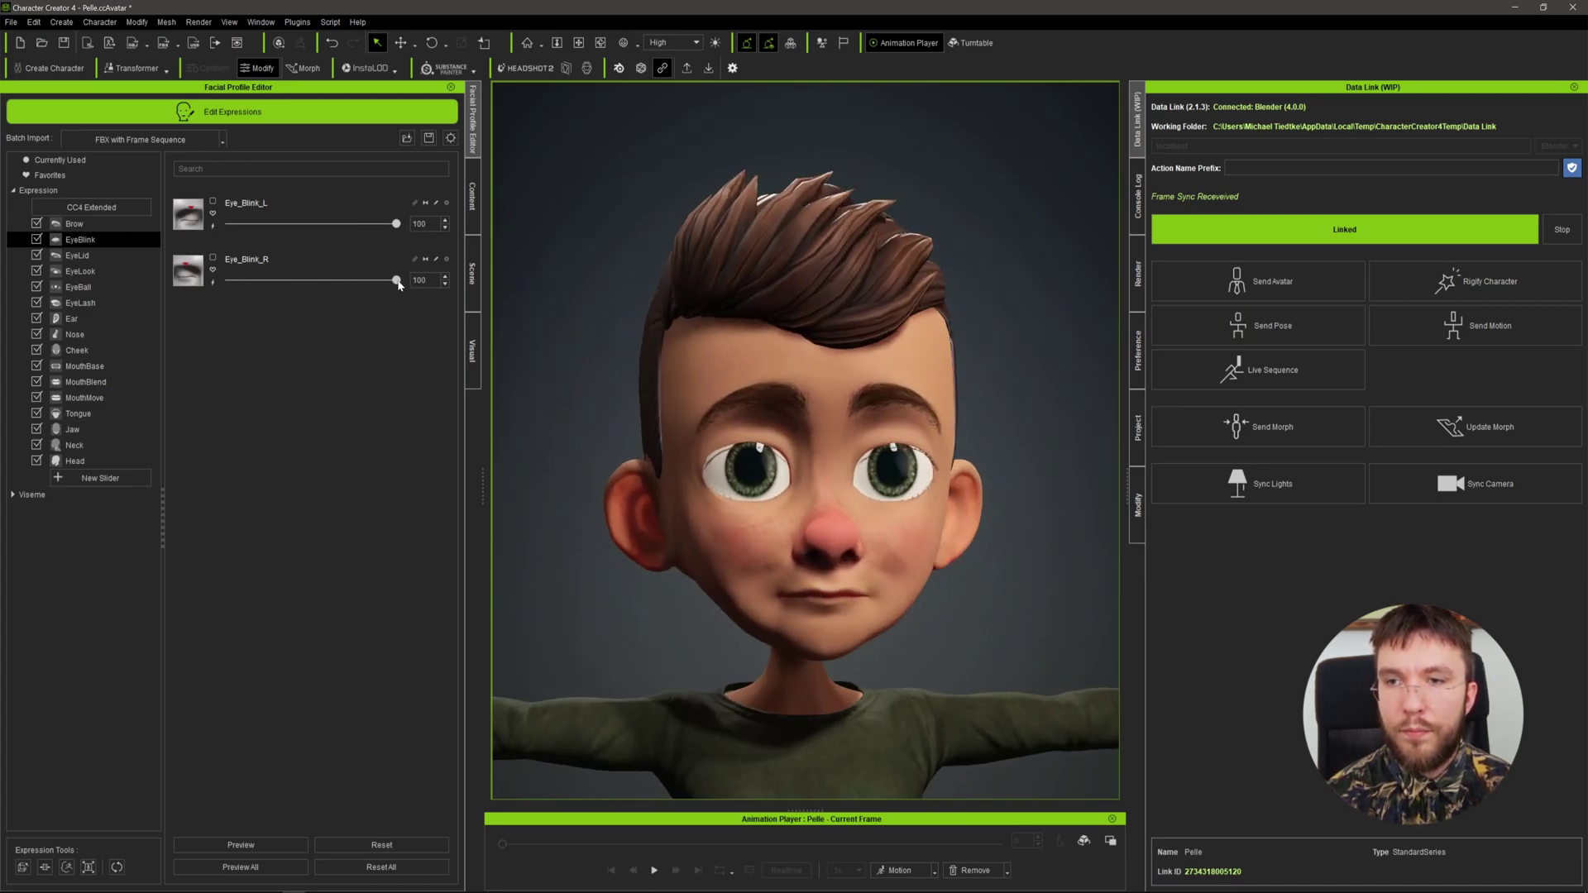
drag(398, 284, 460, 291)
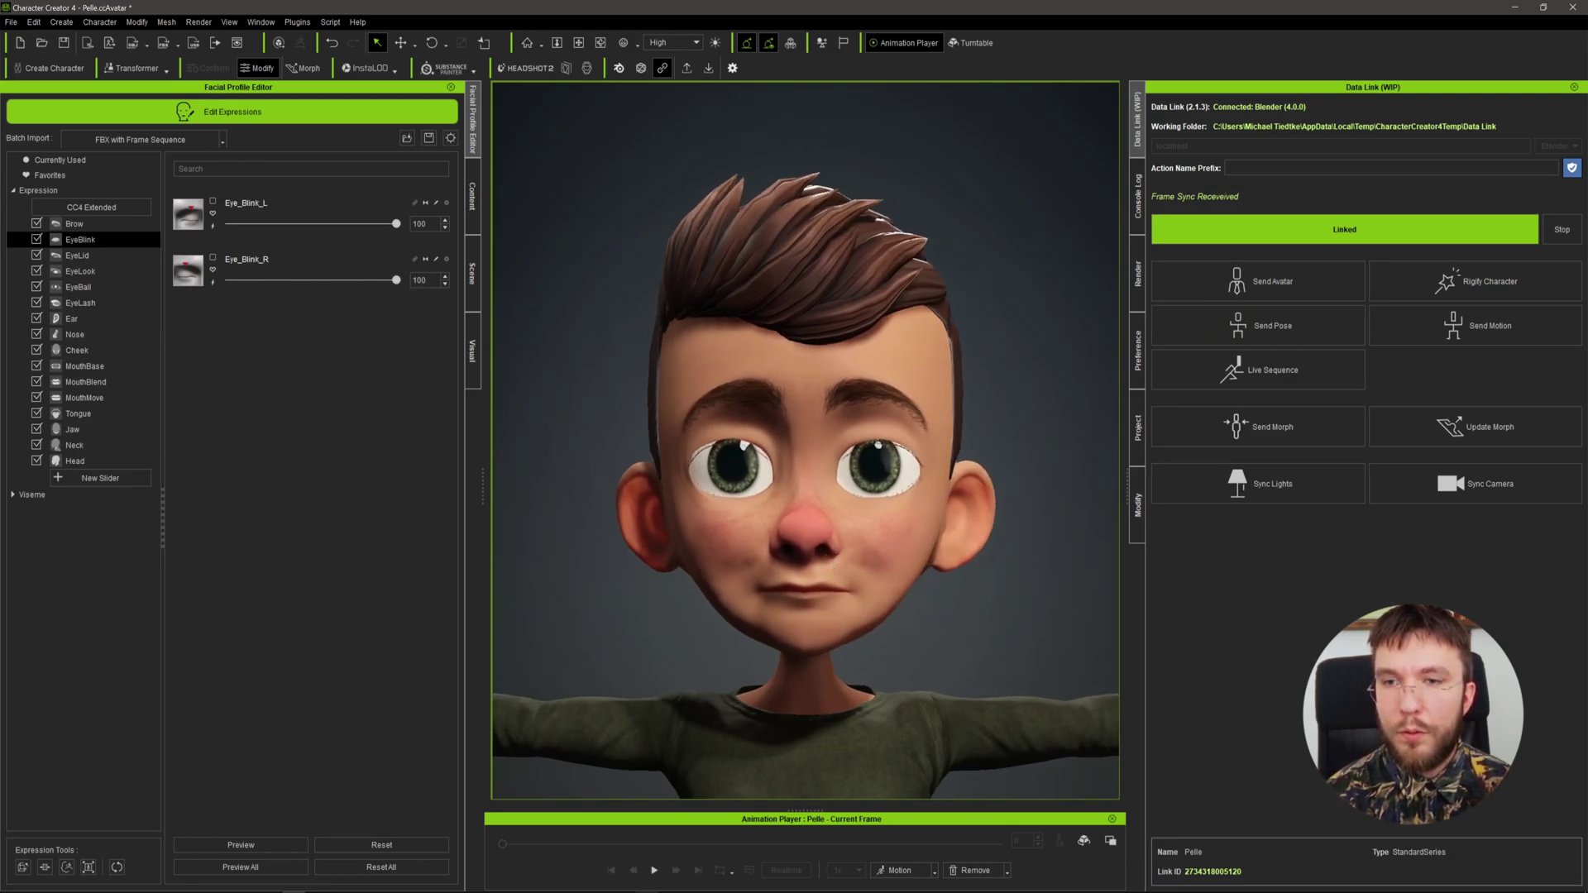
- Switch to Blender and try again to send the body mesh to Character Creator
key(alt+Tab)
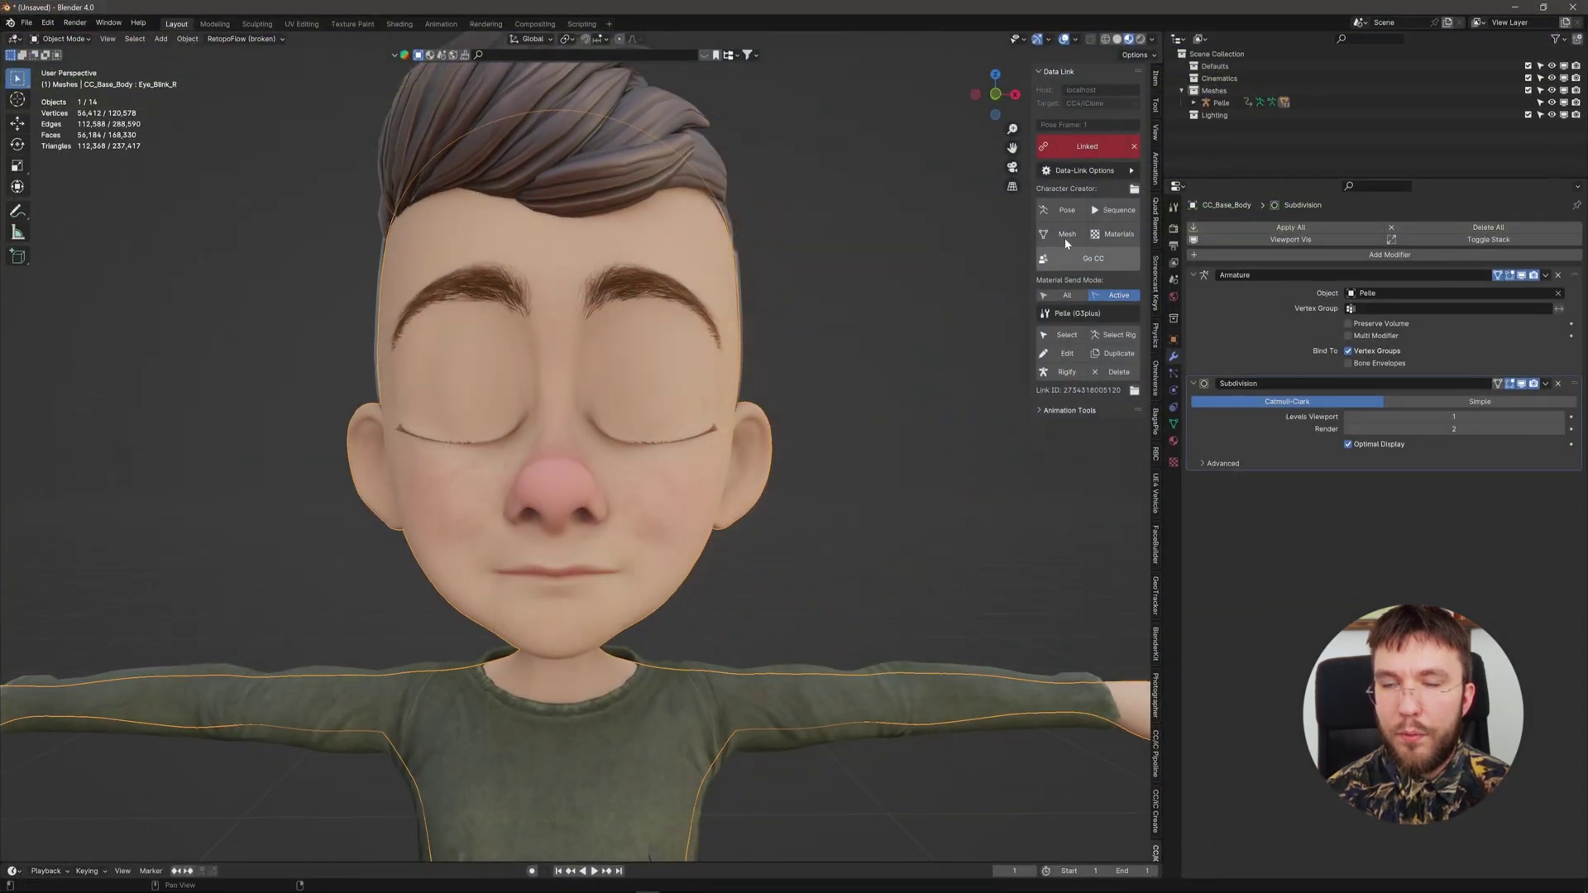
click(1064, 235)
key(alt+Tab)
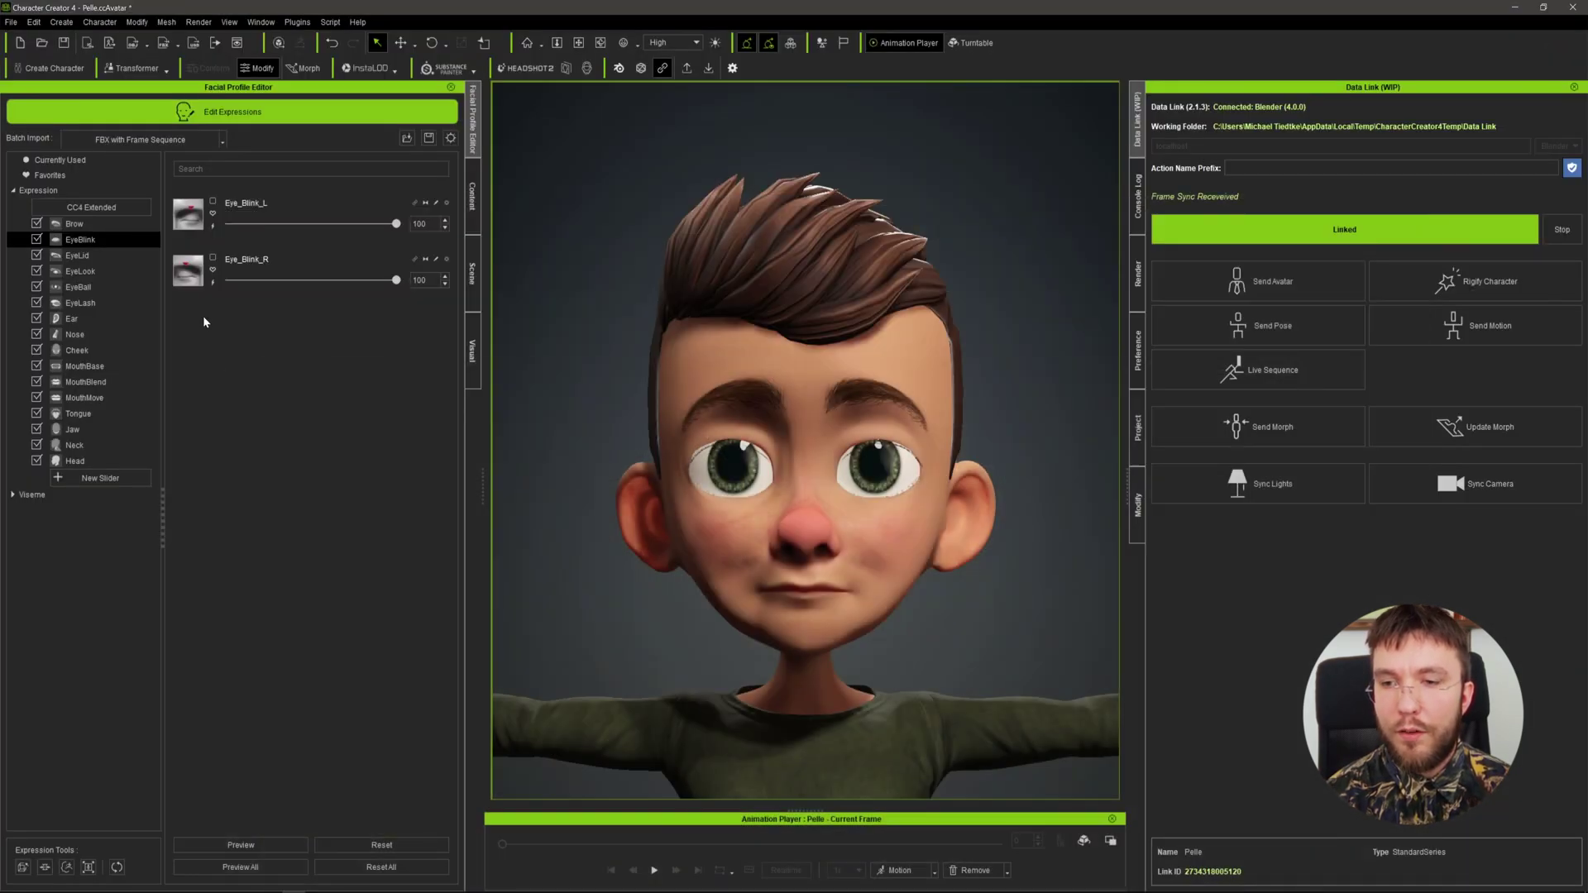
- In Blender, delete the Subdivision modifier from CC_Base_Body and send its mesh to Character Creator
key(alt+Tab)
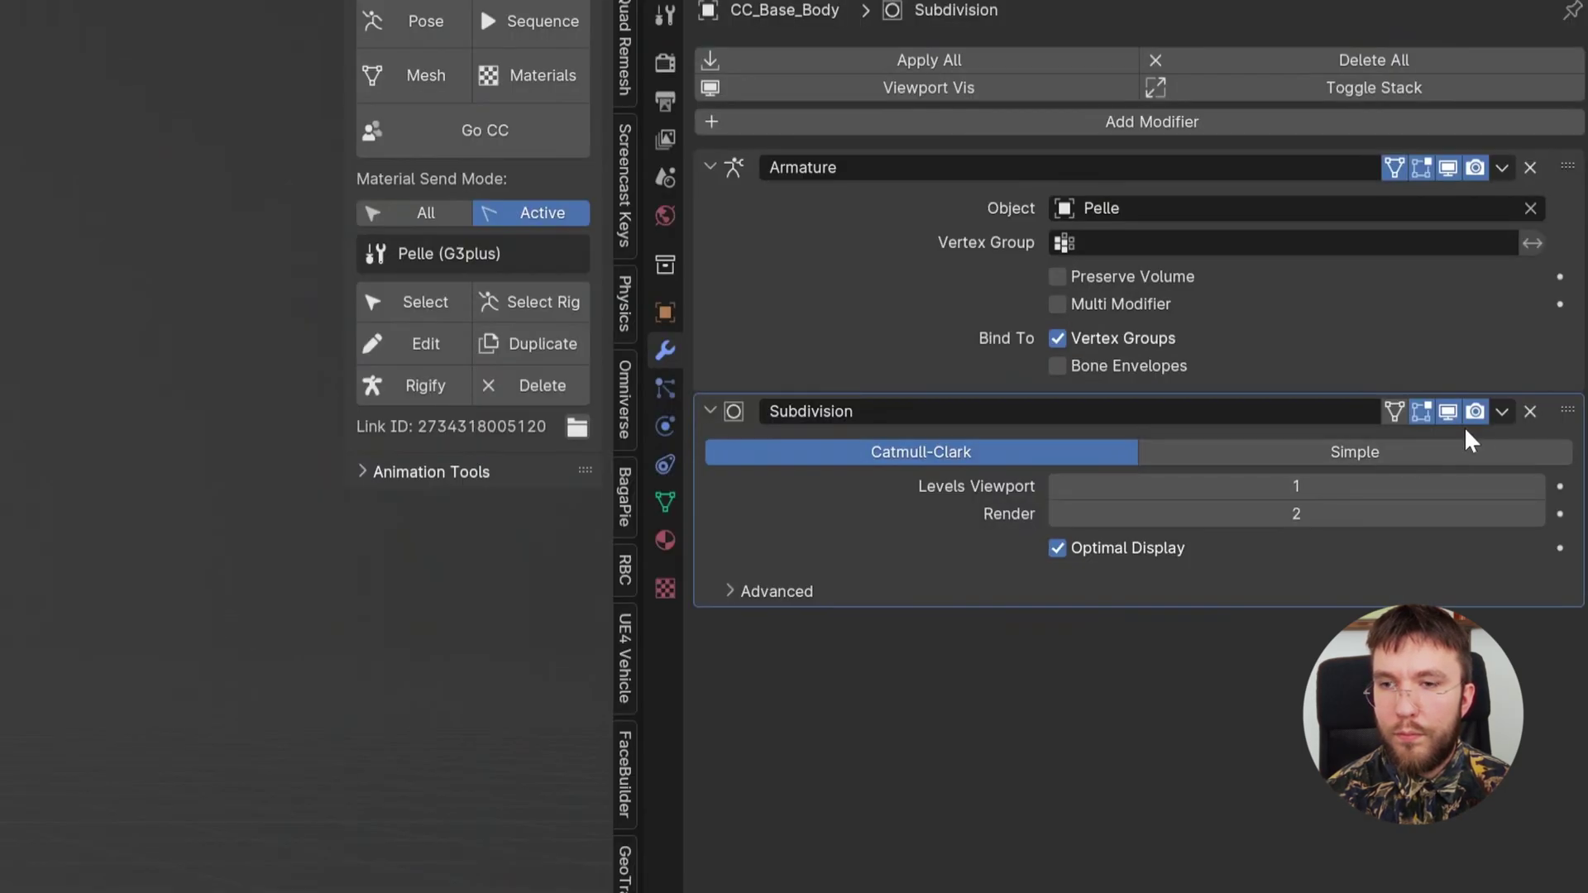
click(1530, 411)
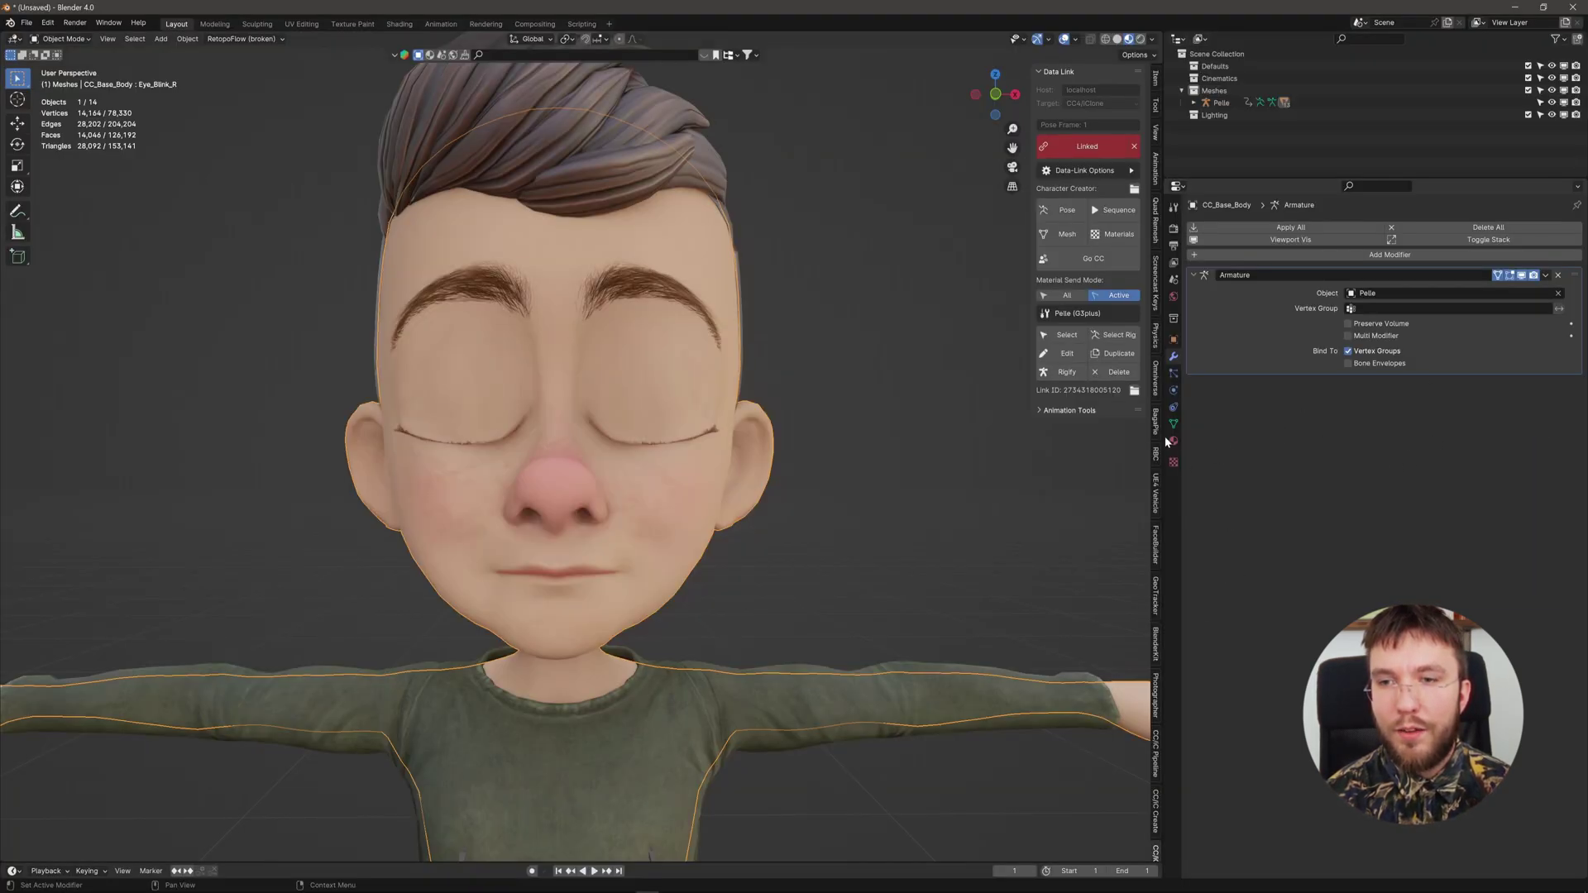
click(1063, 240)
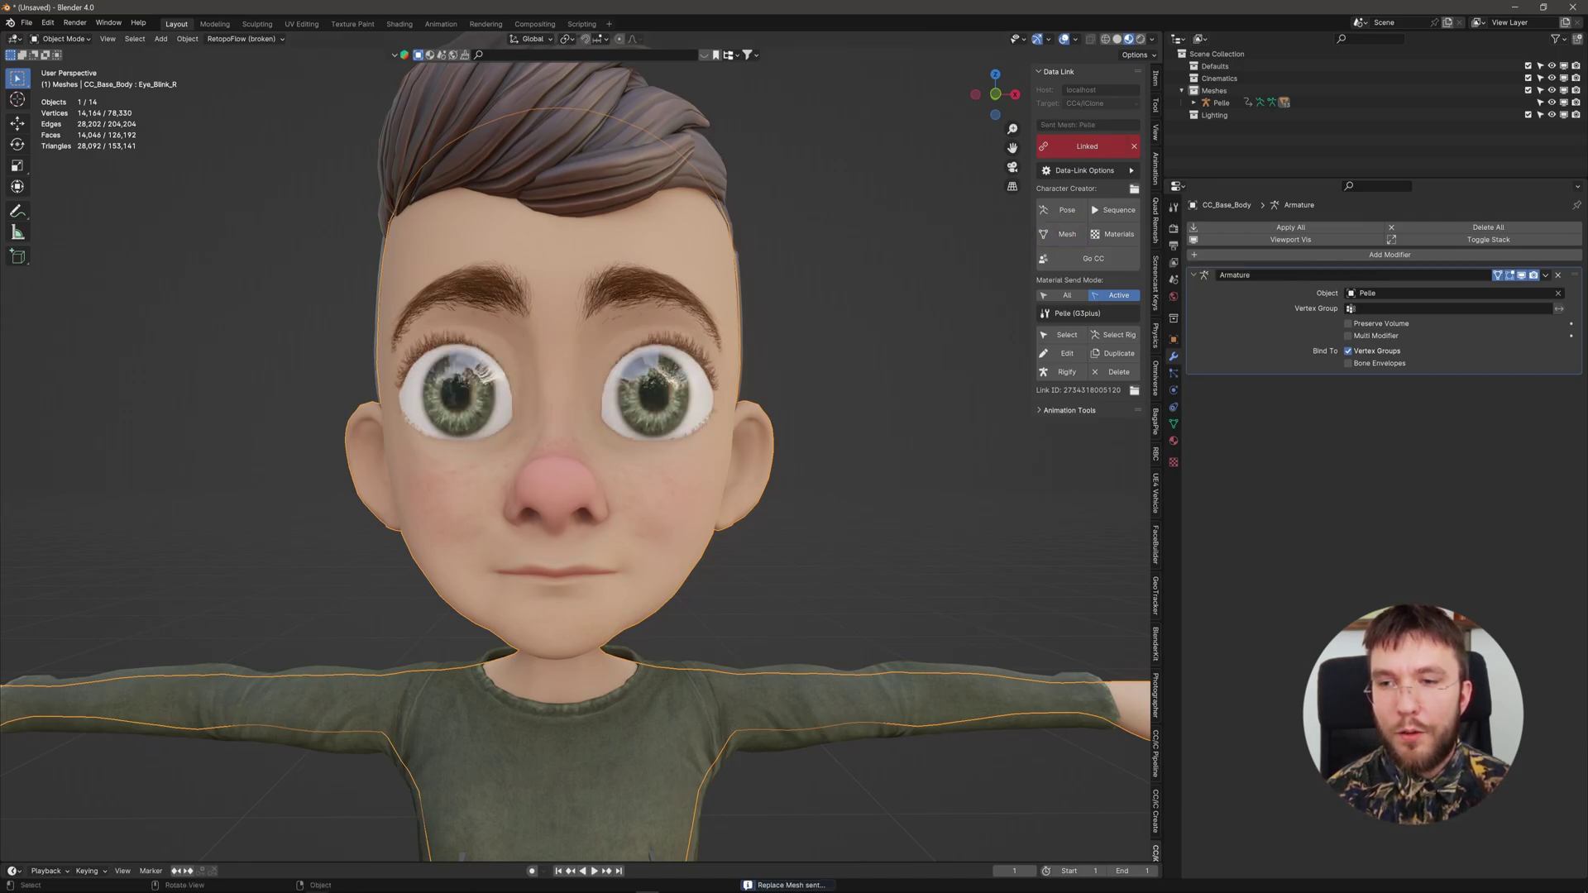
key(alt+Tab)
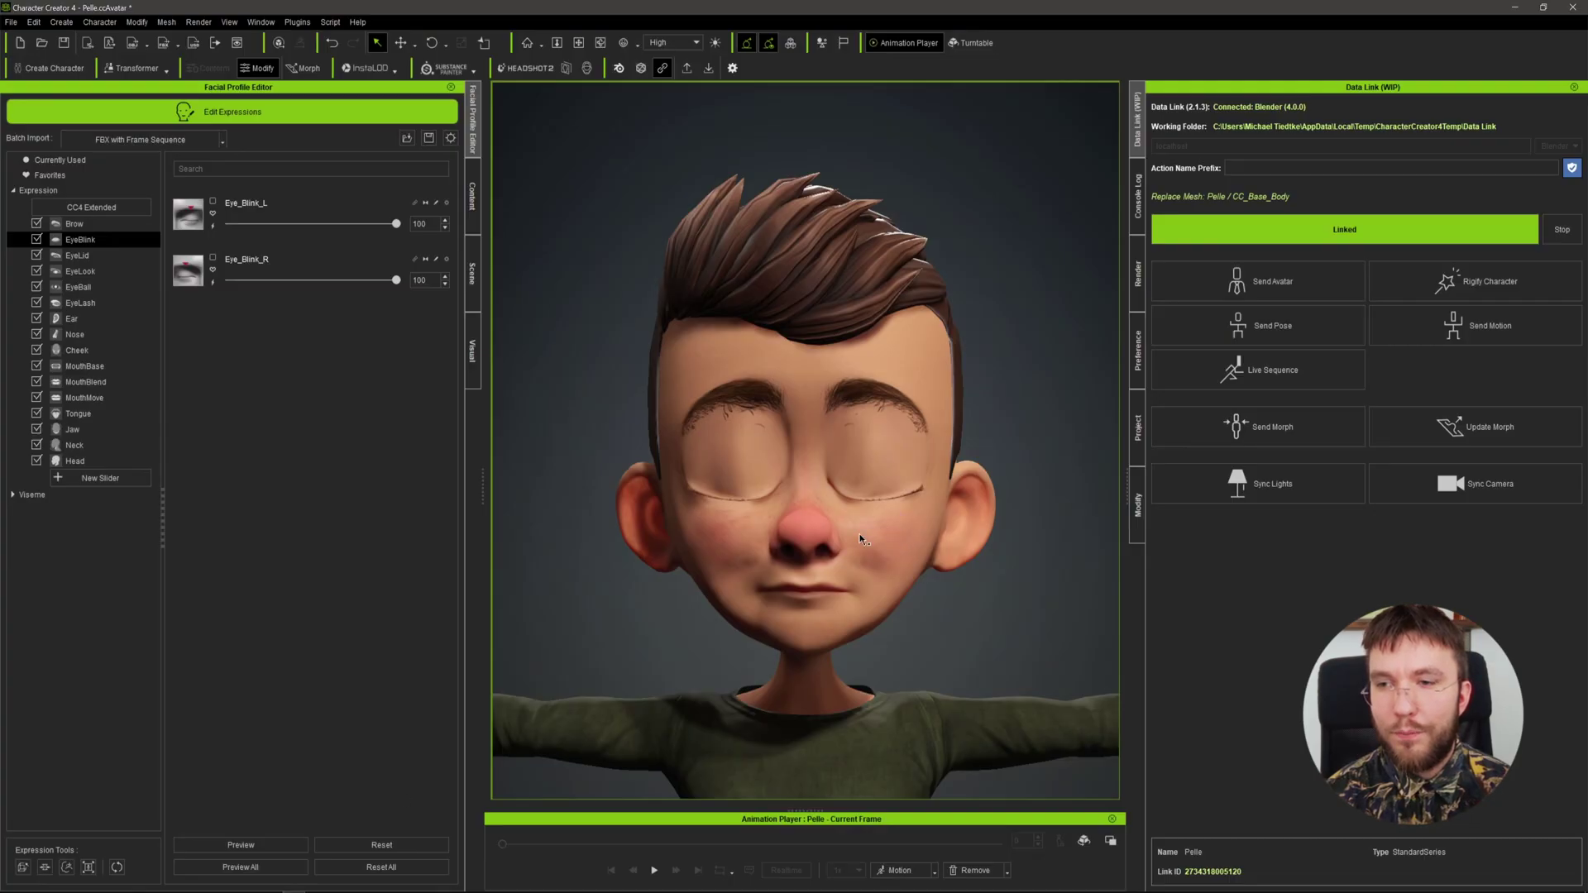
- Store the received closed-eye shape in the blink sliders, using Split Part for Eye_Blink_L and Eye_Blink_R
middle_drag(801, 528, 854, 585)
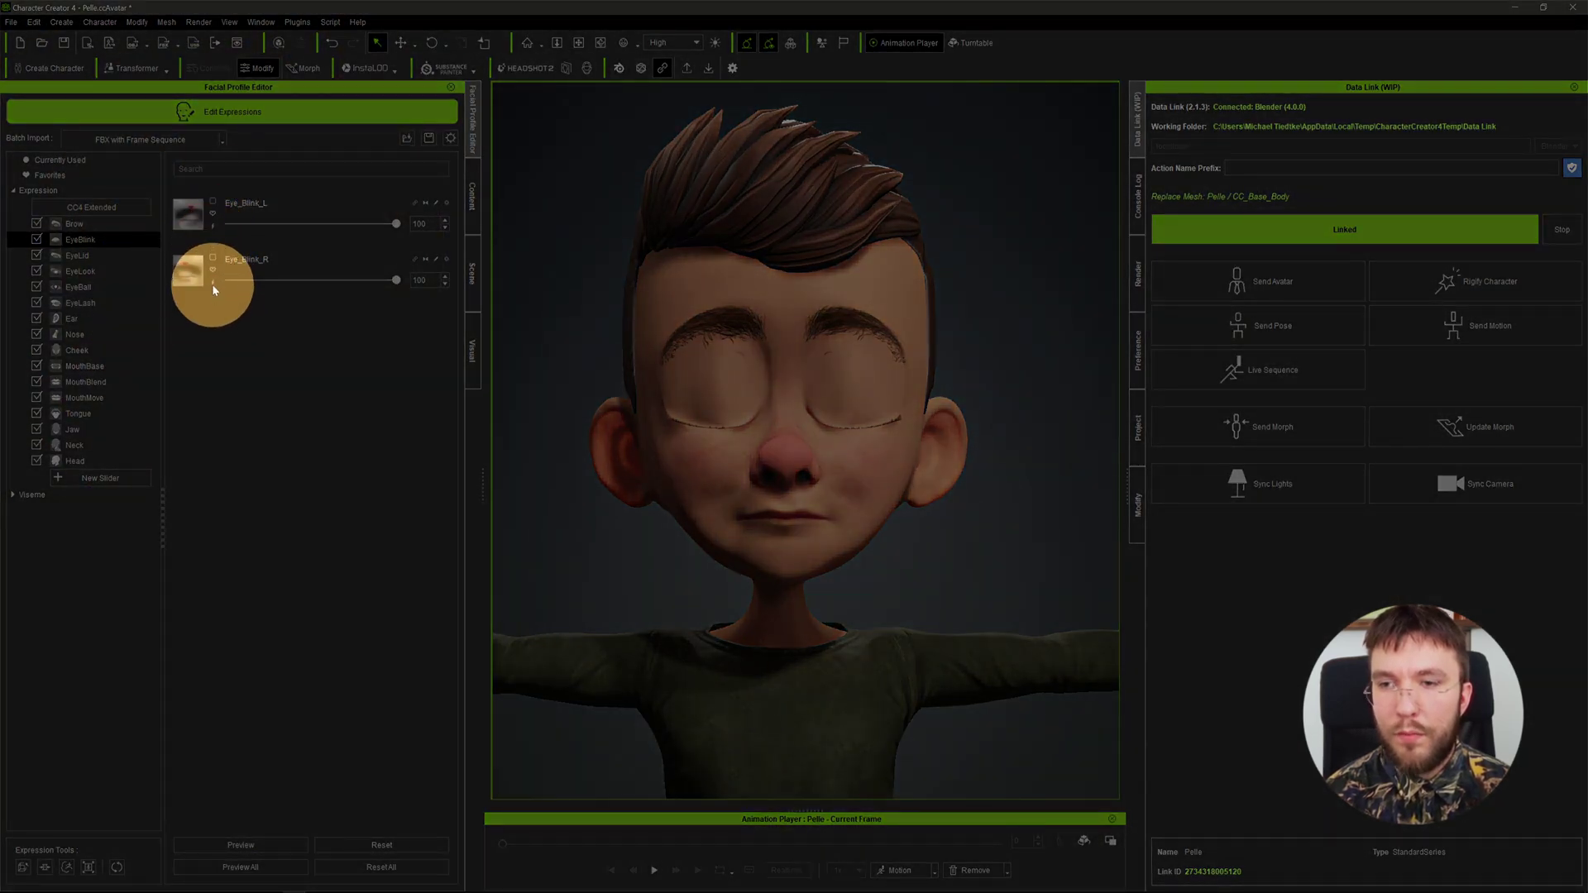
click(213, 285)
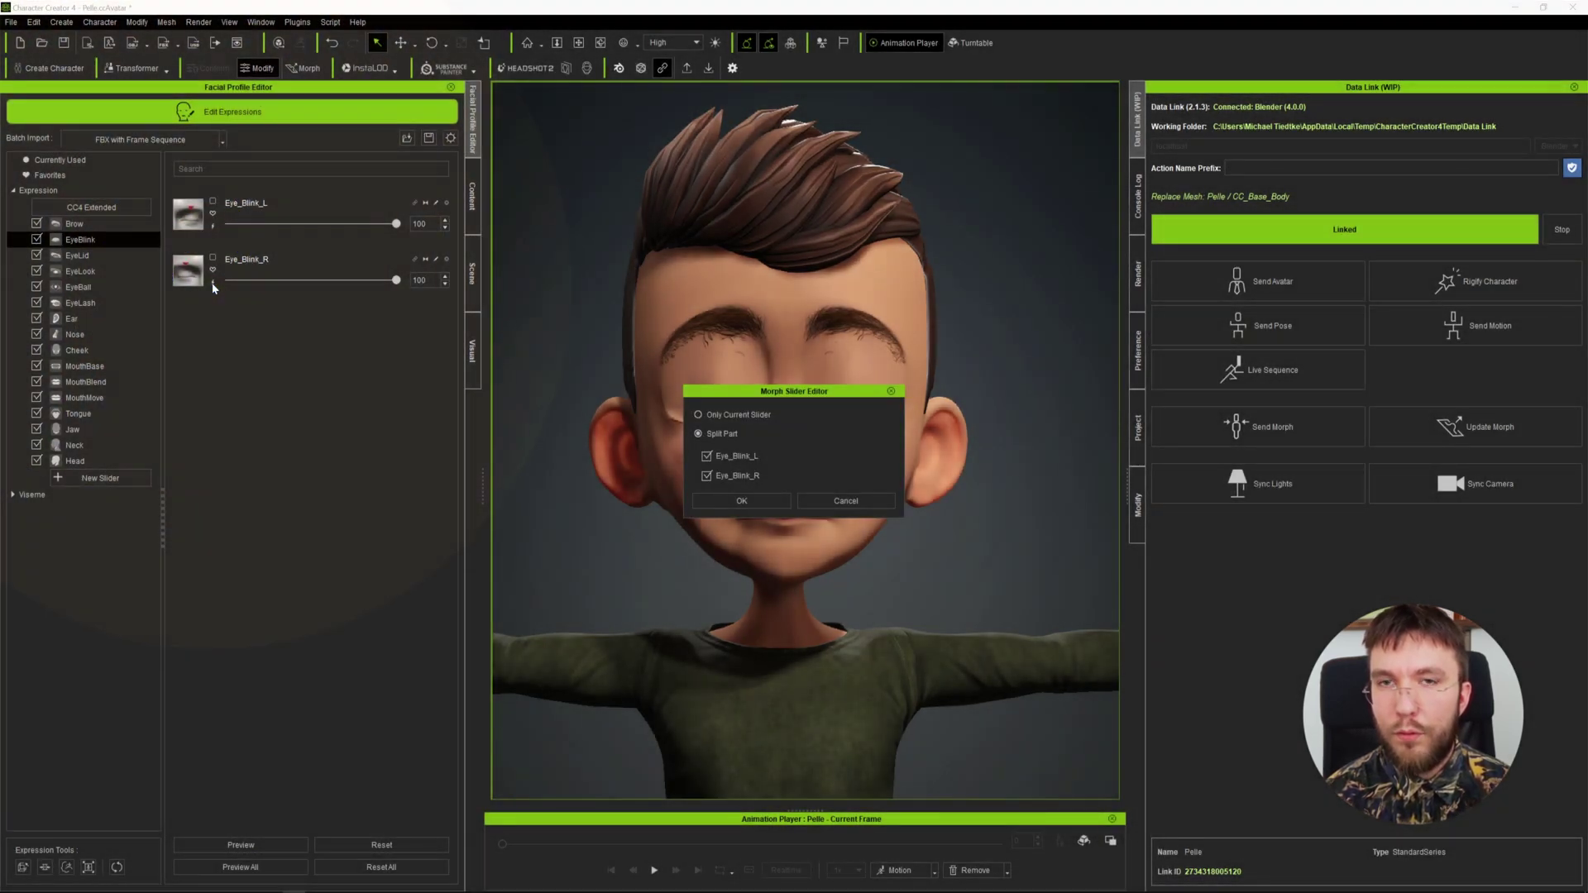
click(749, 500)
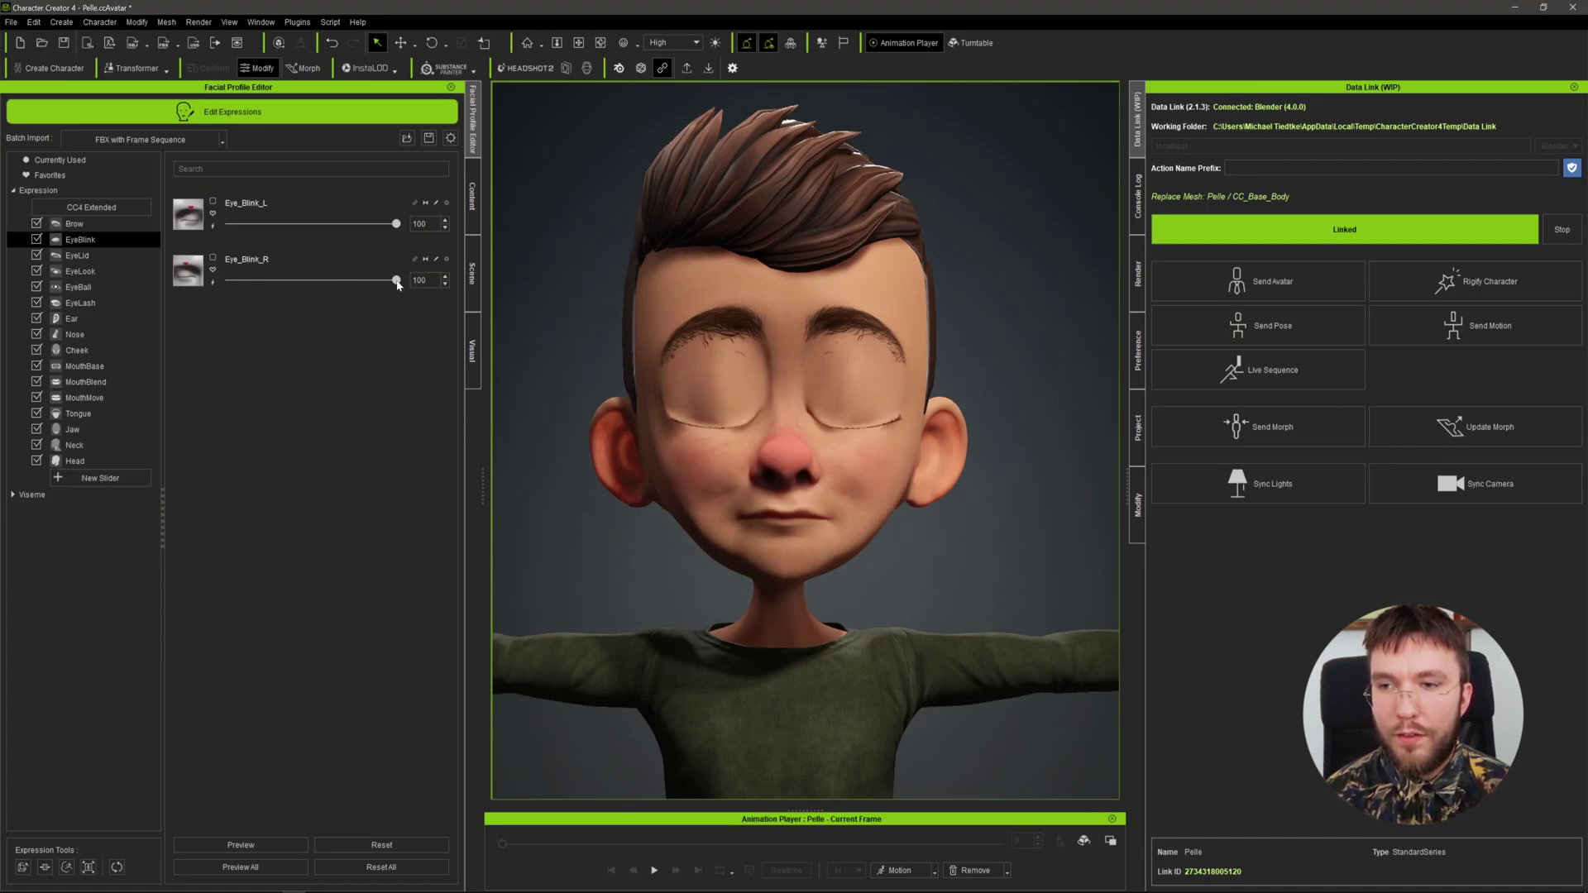
- Set Eye_Blink_R to 0 and test Eye_Blink_L between partly and nearly fully closed
drag(398, 281, 316, 286)
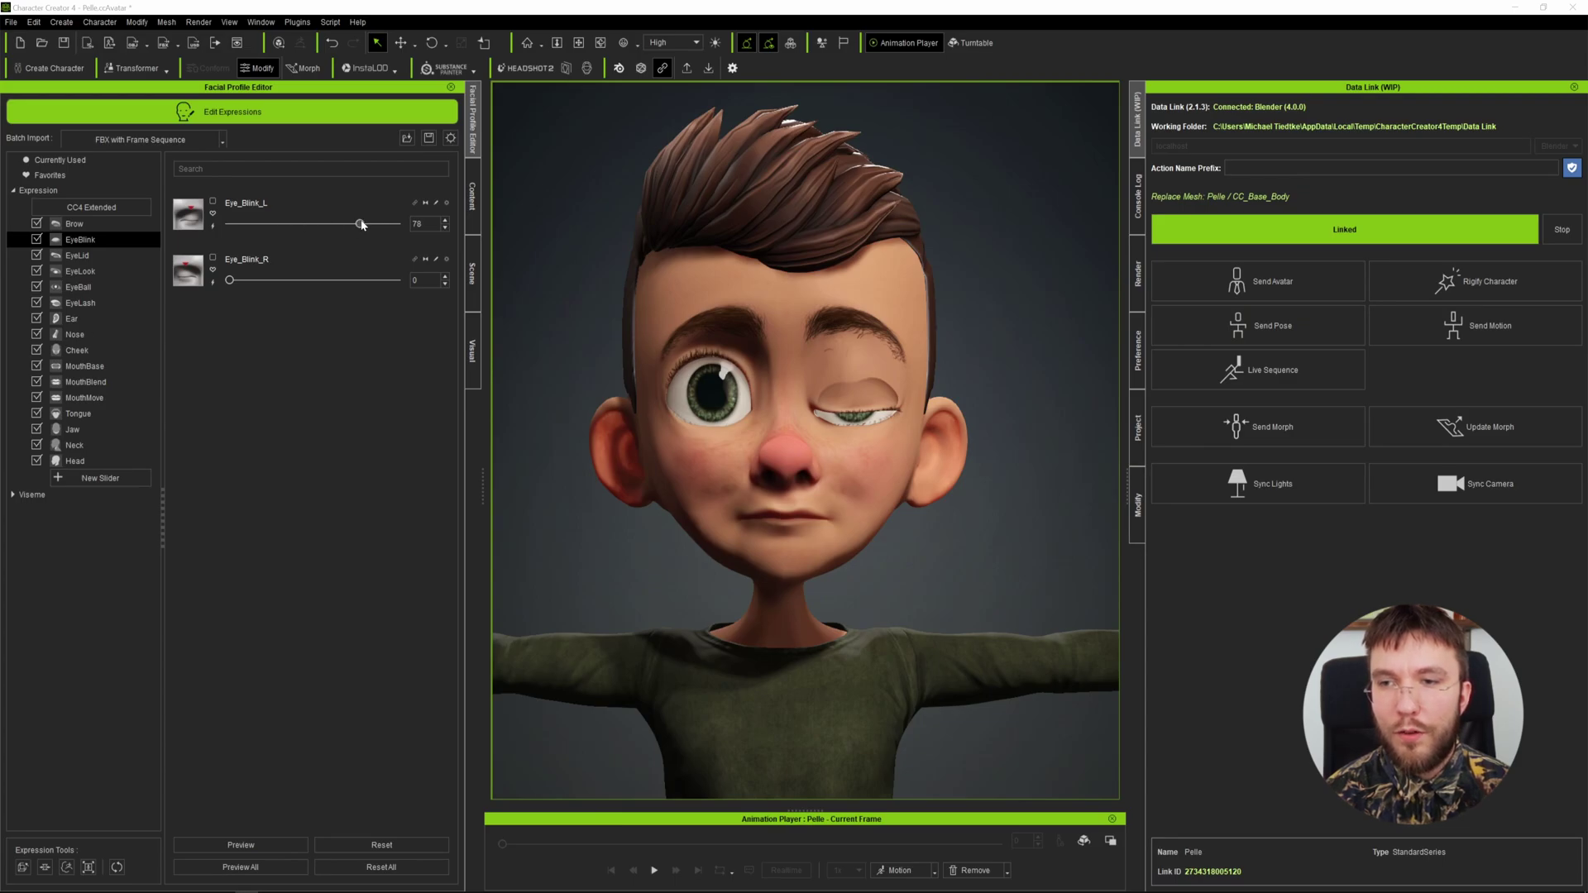
drag(361, 225, 413, 237)
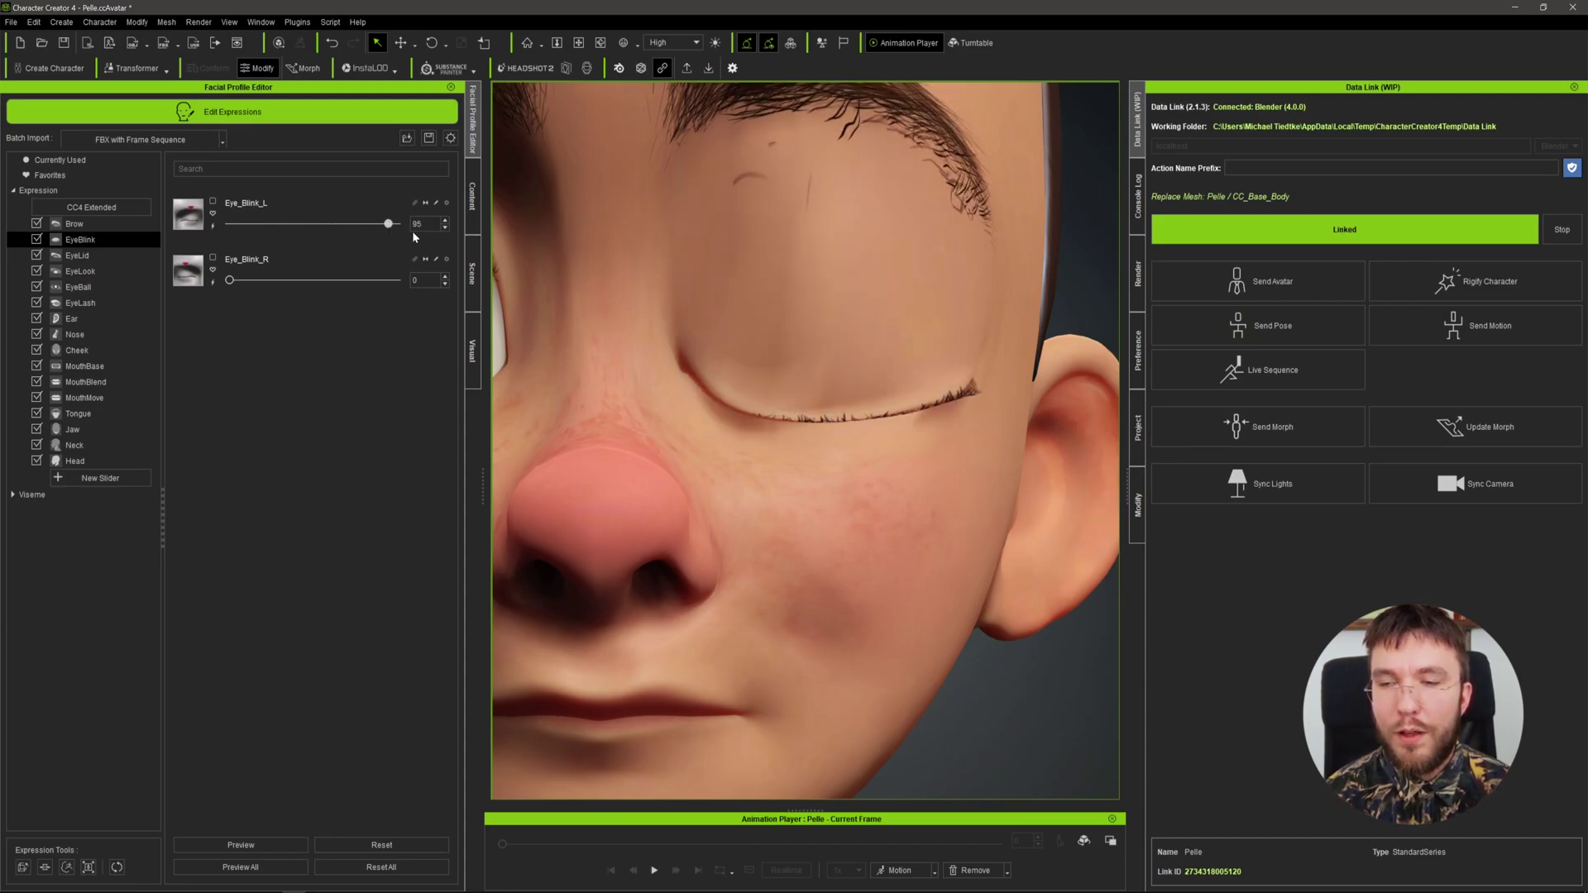
middle_drag(840, 346, 832, 379)
drag(398, 224, 366, 224)
- Find CC_Base_EyeOcclusion under the Pelle character in the scene list and hide it
click(472, 273)
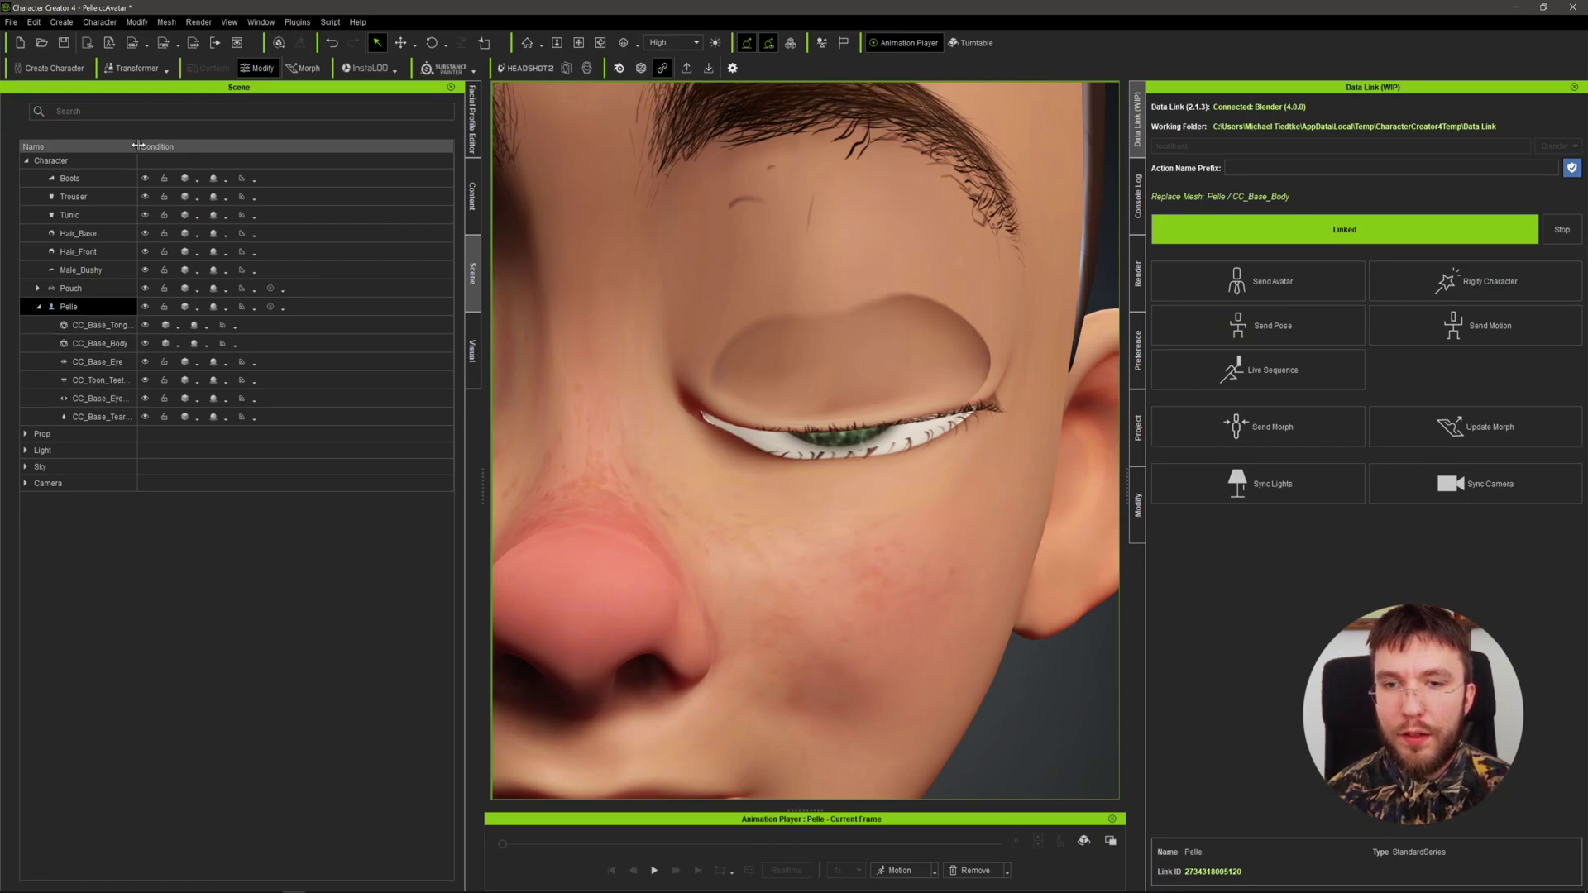
drag(138, 146, 191, 150)
click(110, 398)
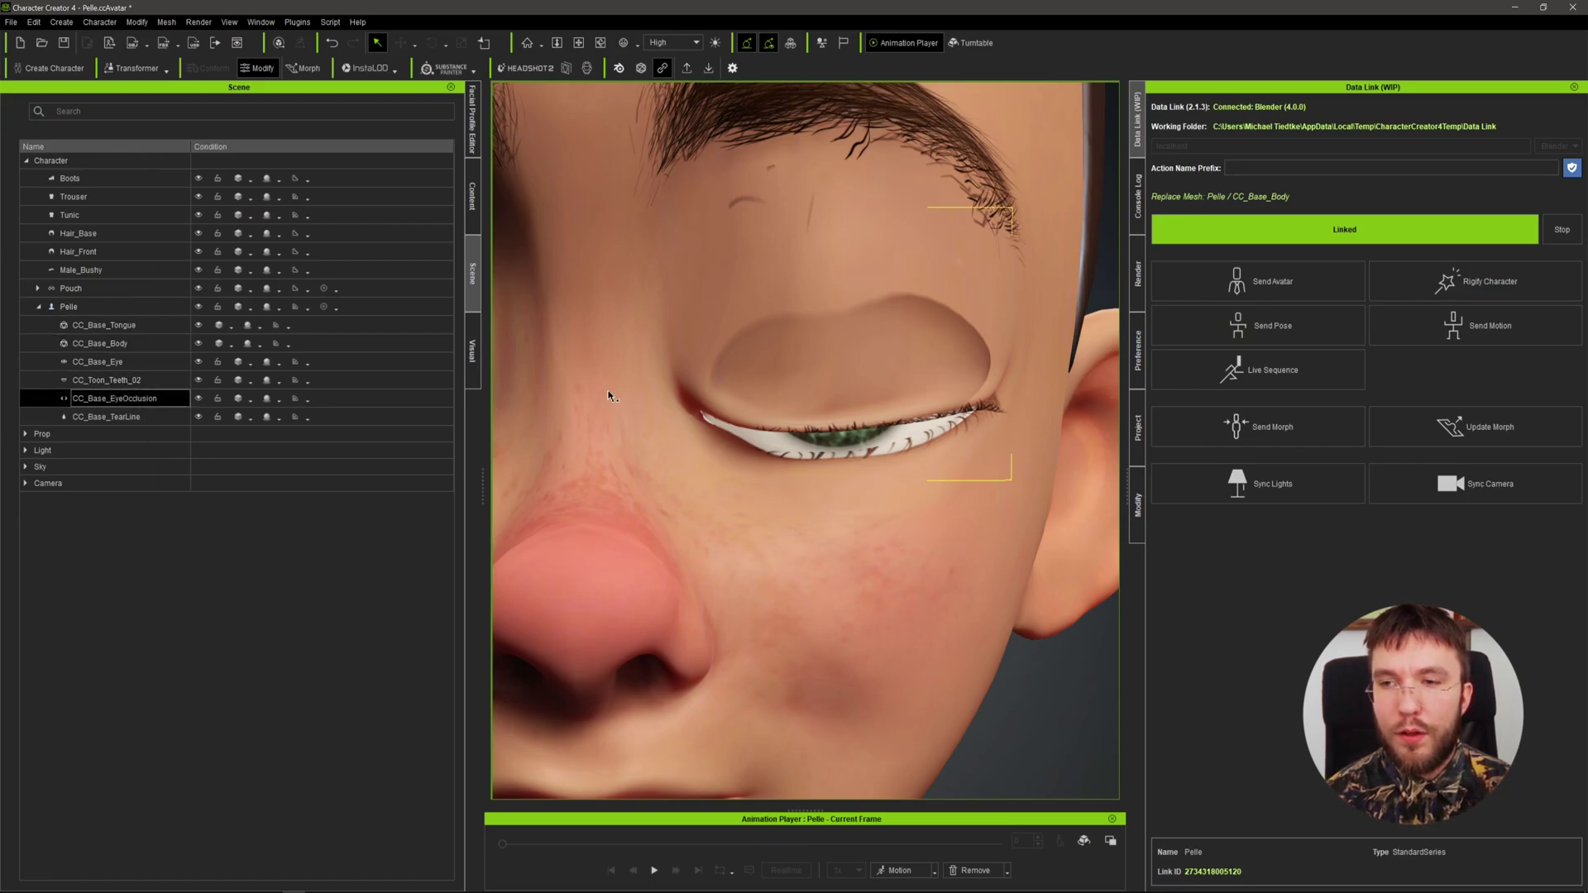
scroll(673, 403, down, 5)
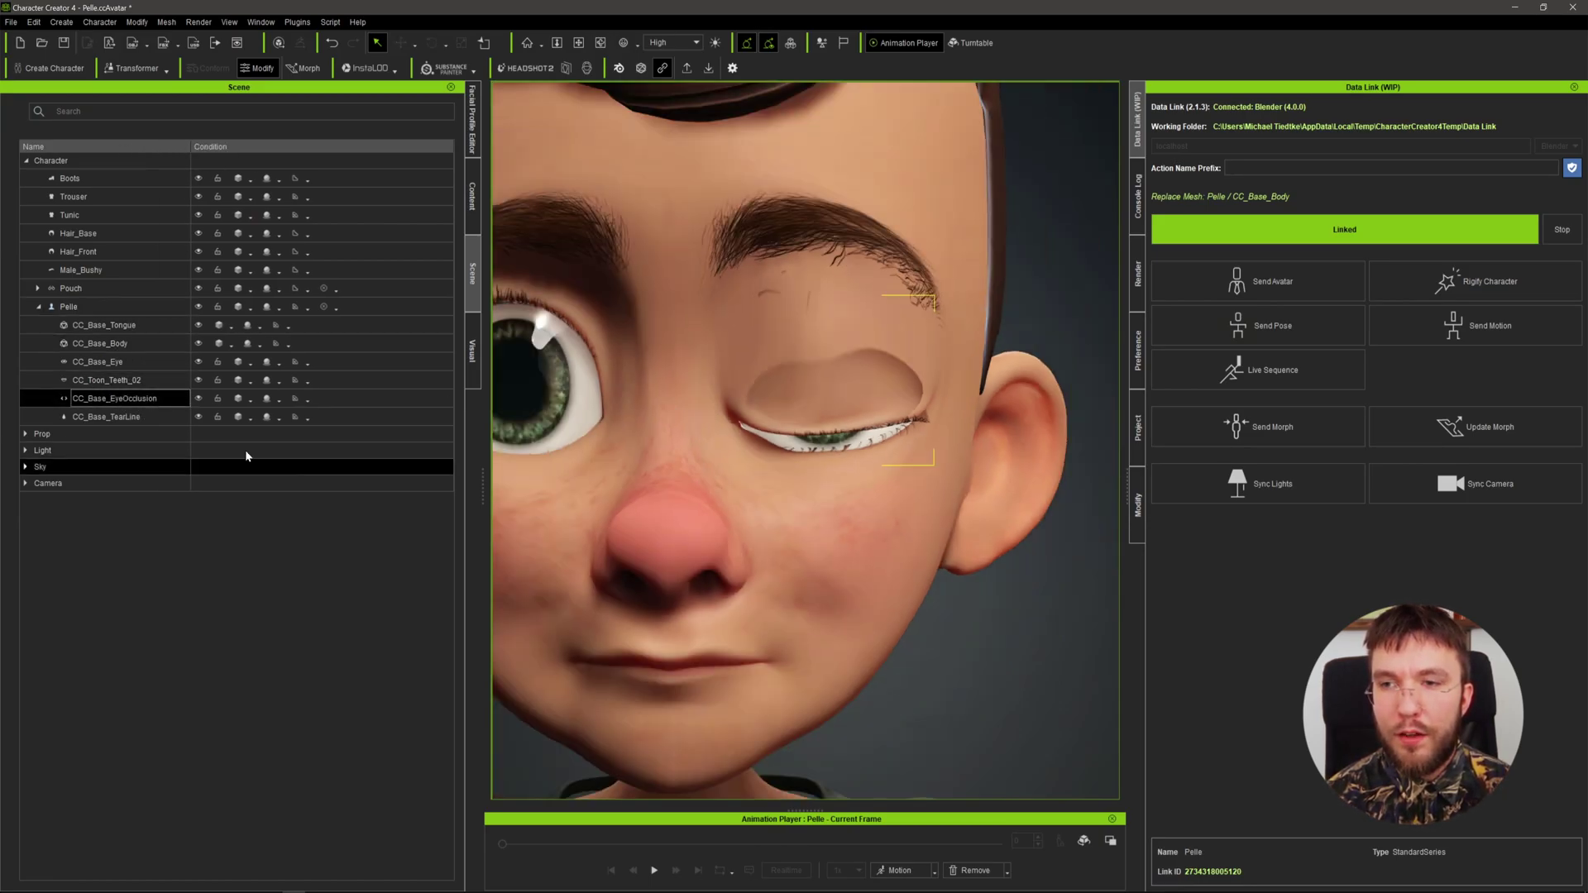
click(198, 399)
scroll(678, 429, down, 4)
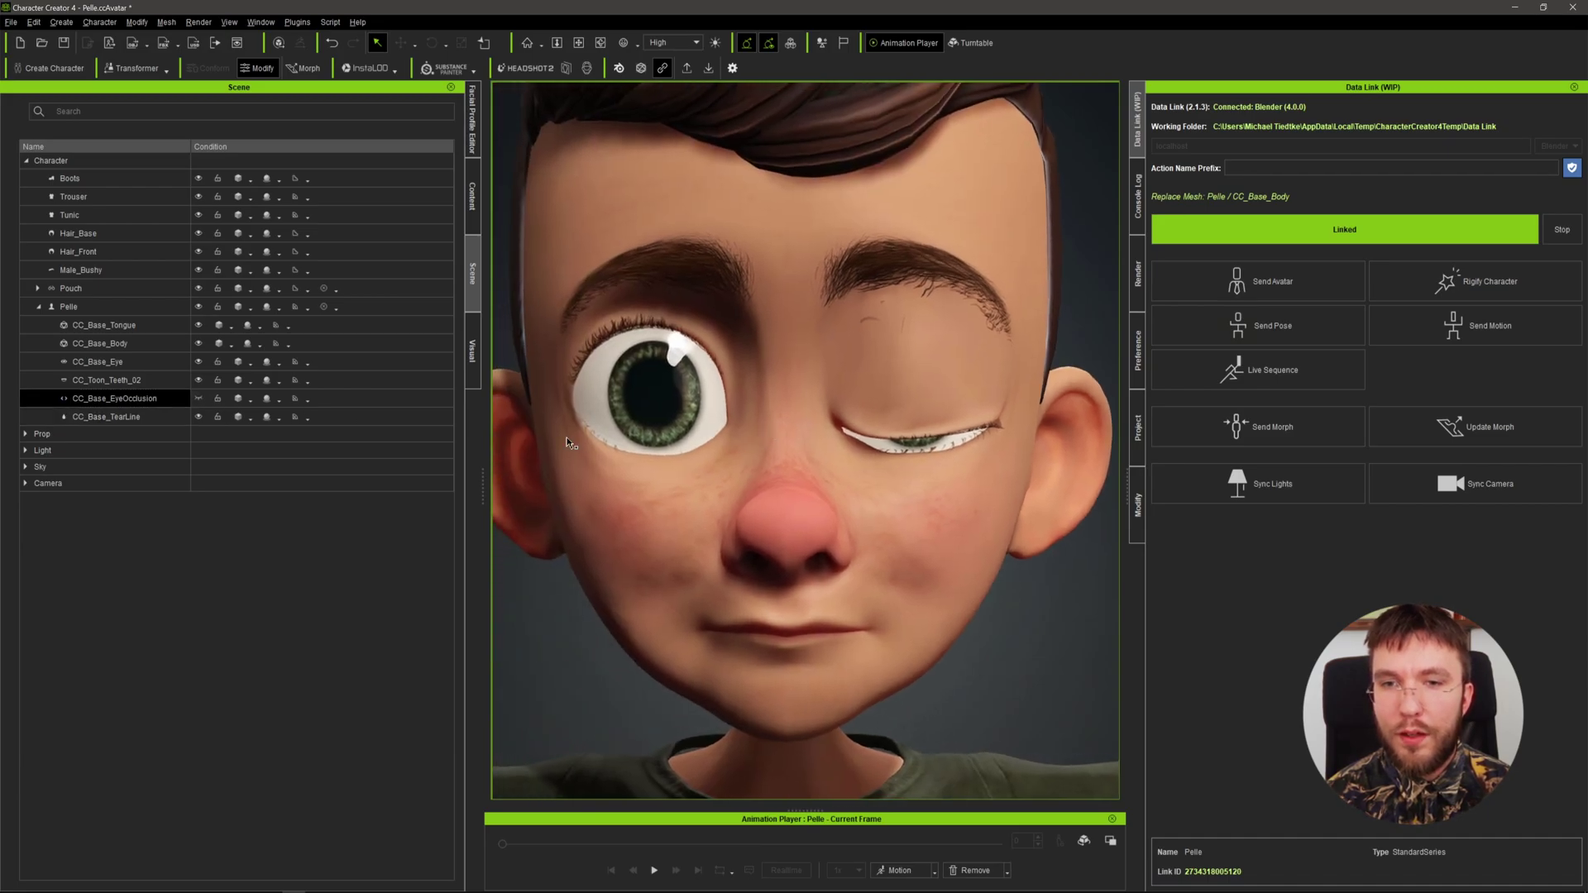
- Toggle the visibility of CC_Base_EyeOcclusion to compare the half-closed eyelid with and without the mesh
click(196, 400)
click(197, 399)
click(196, 399)
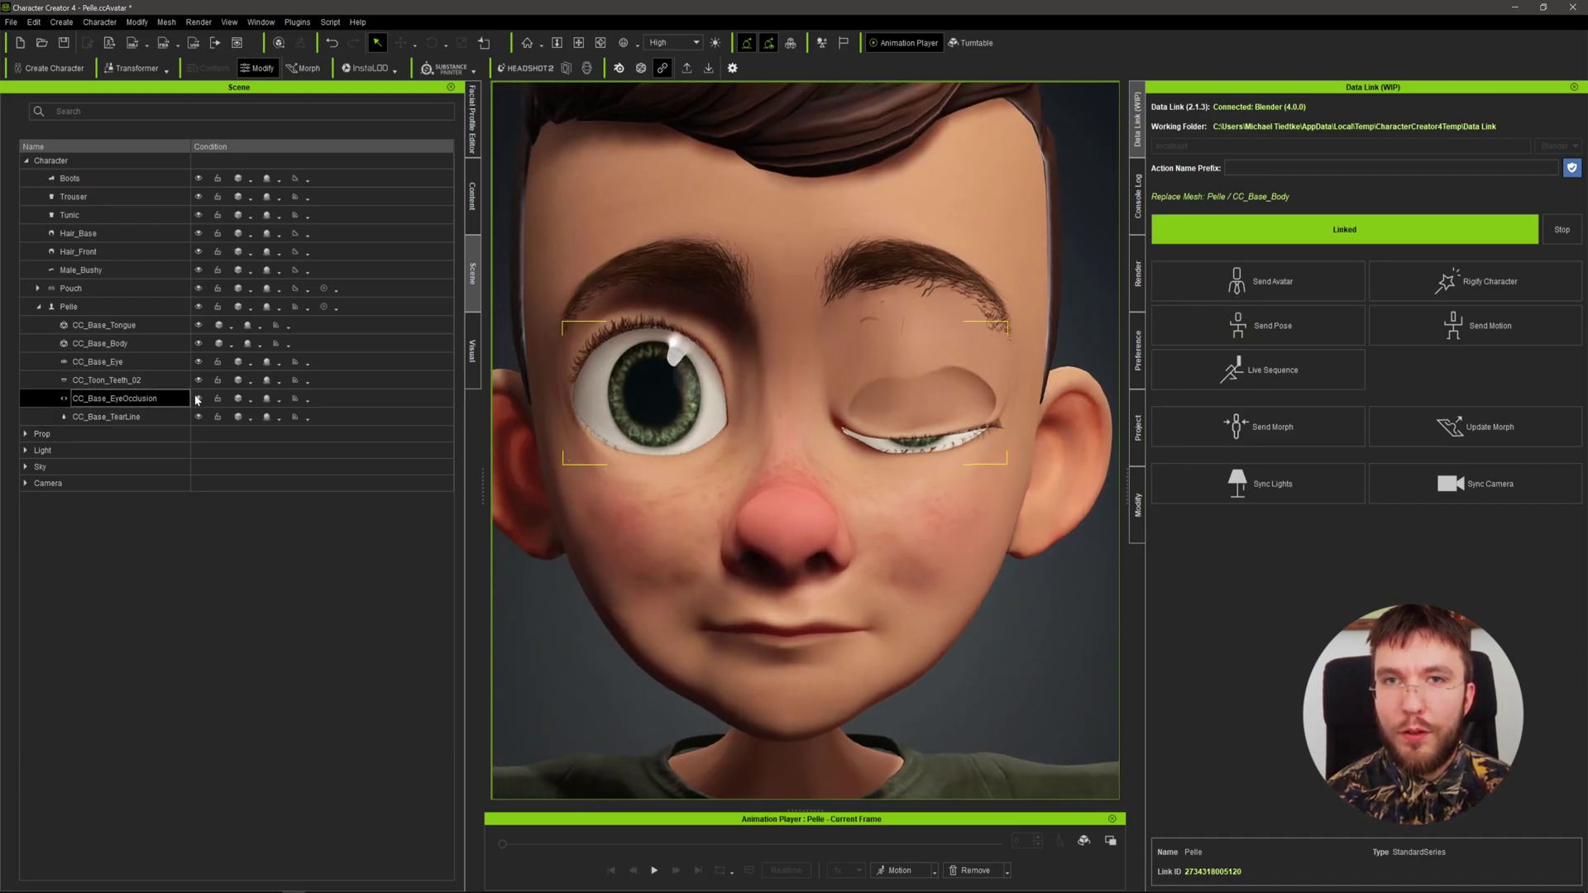
click(196, 399)
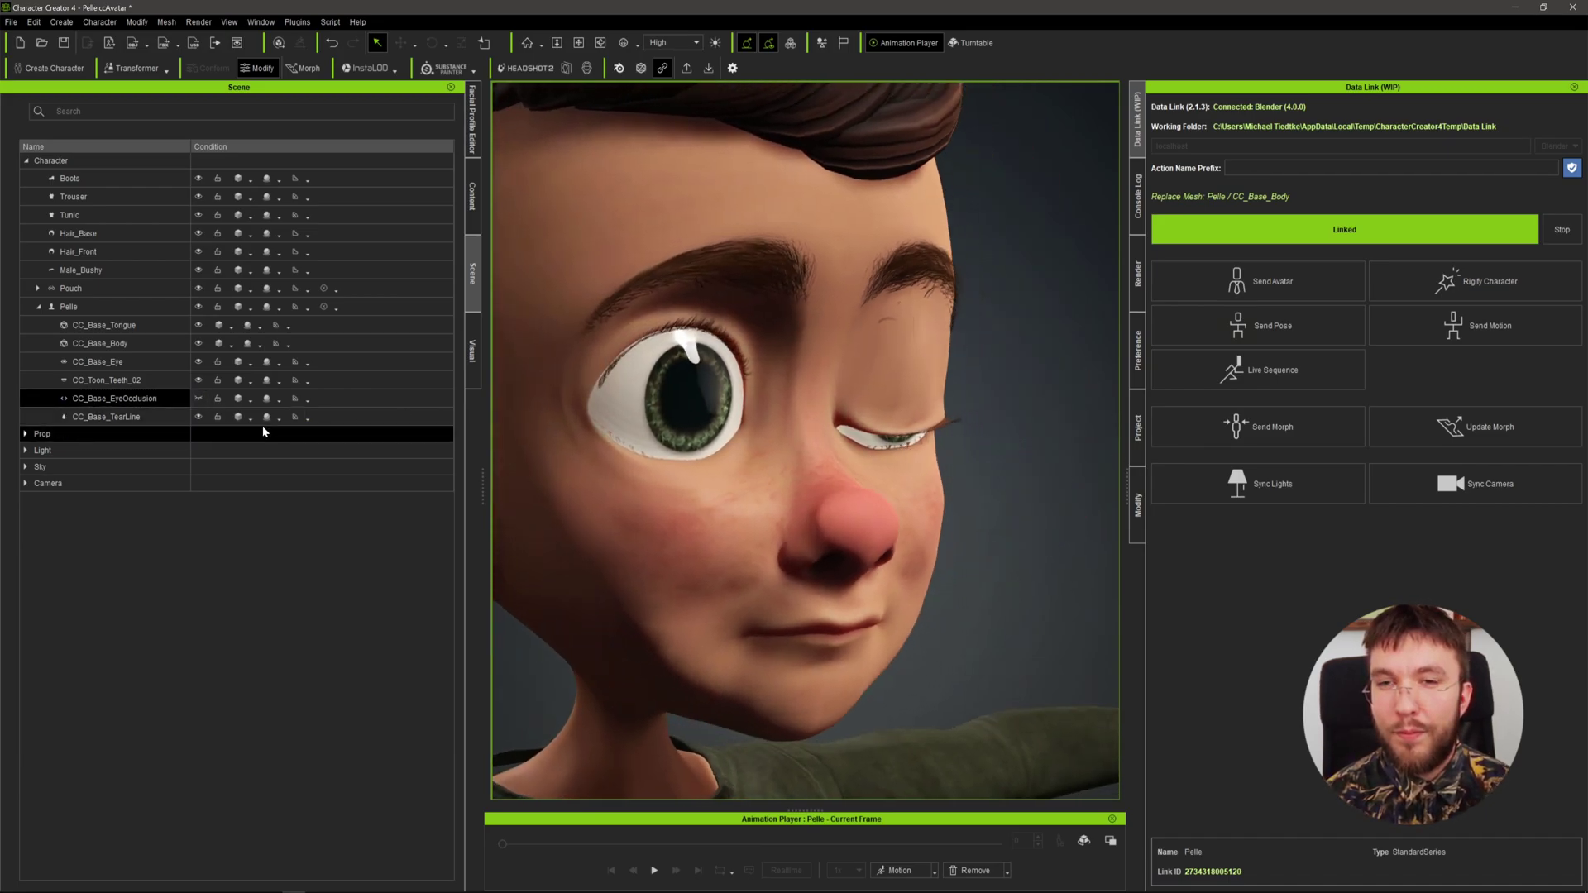
click(199, 400)
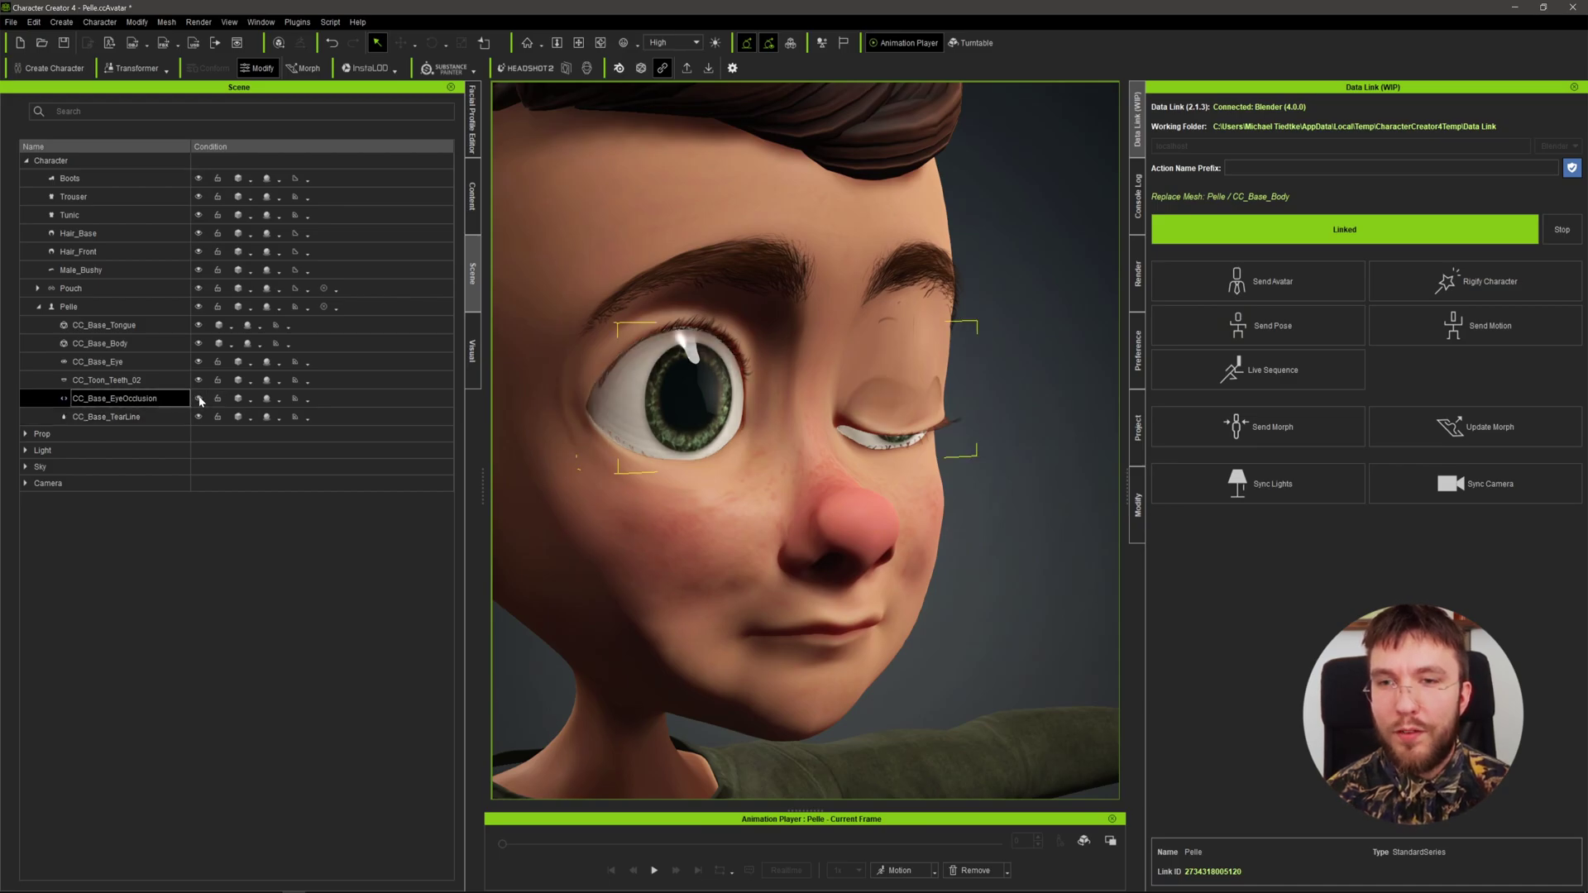
click(199, 400)
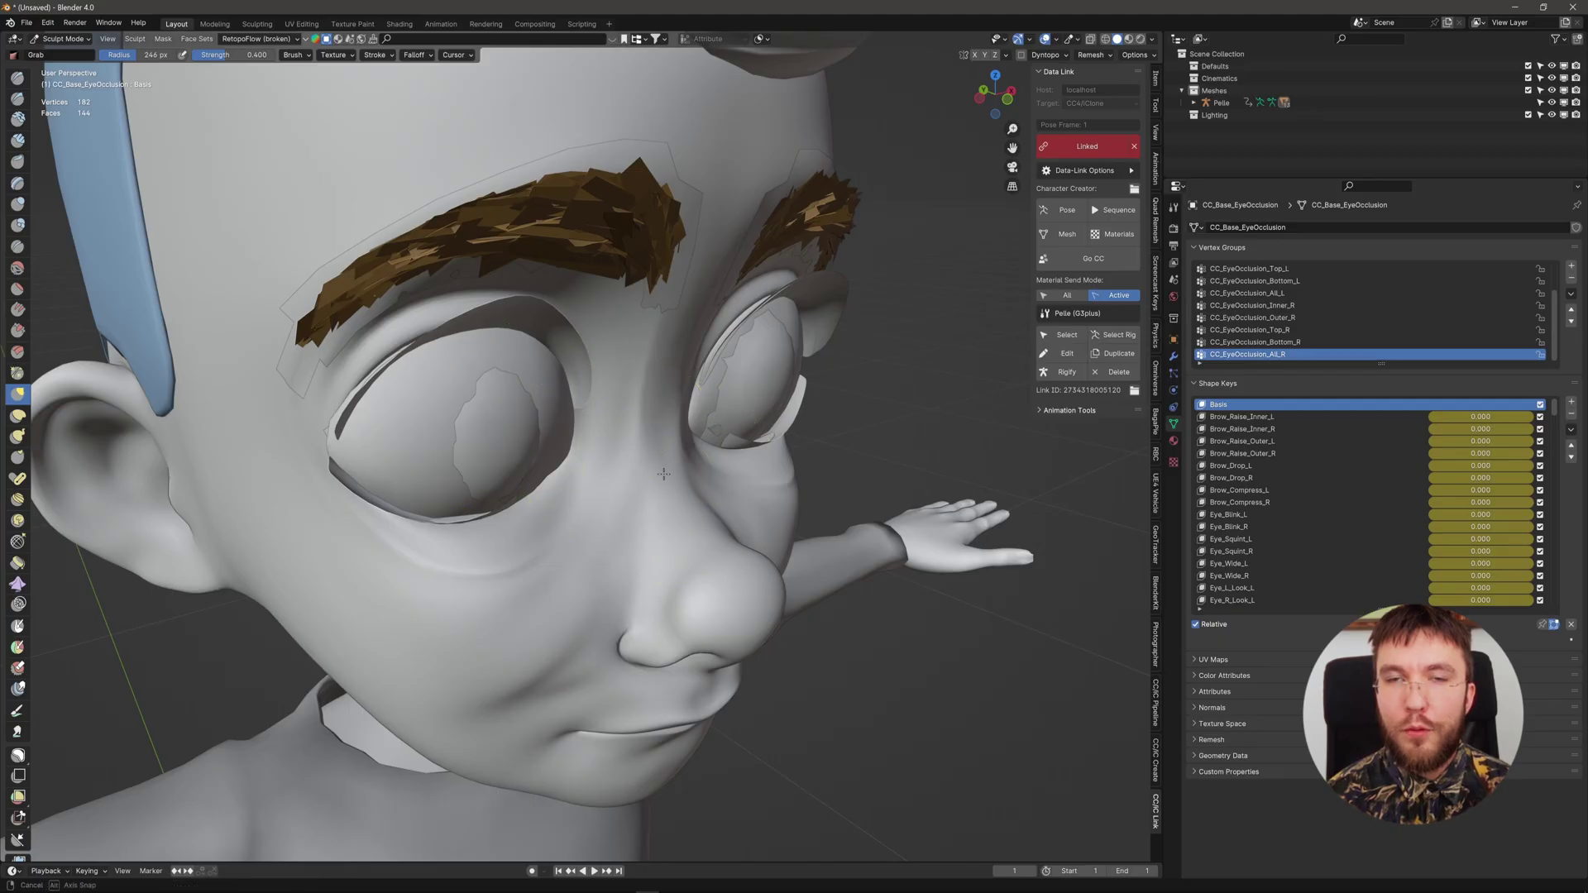
- In Blender, expand the Pelle armature in the scene hierarchy and select CC_Base_EyeOcclusion
middle_drag(629, 470, 655, 470)
click(1194, 103)
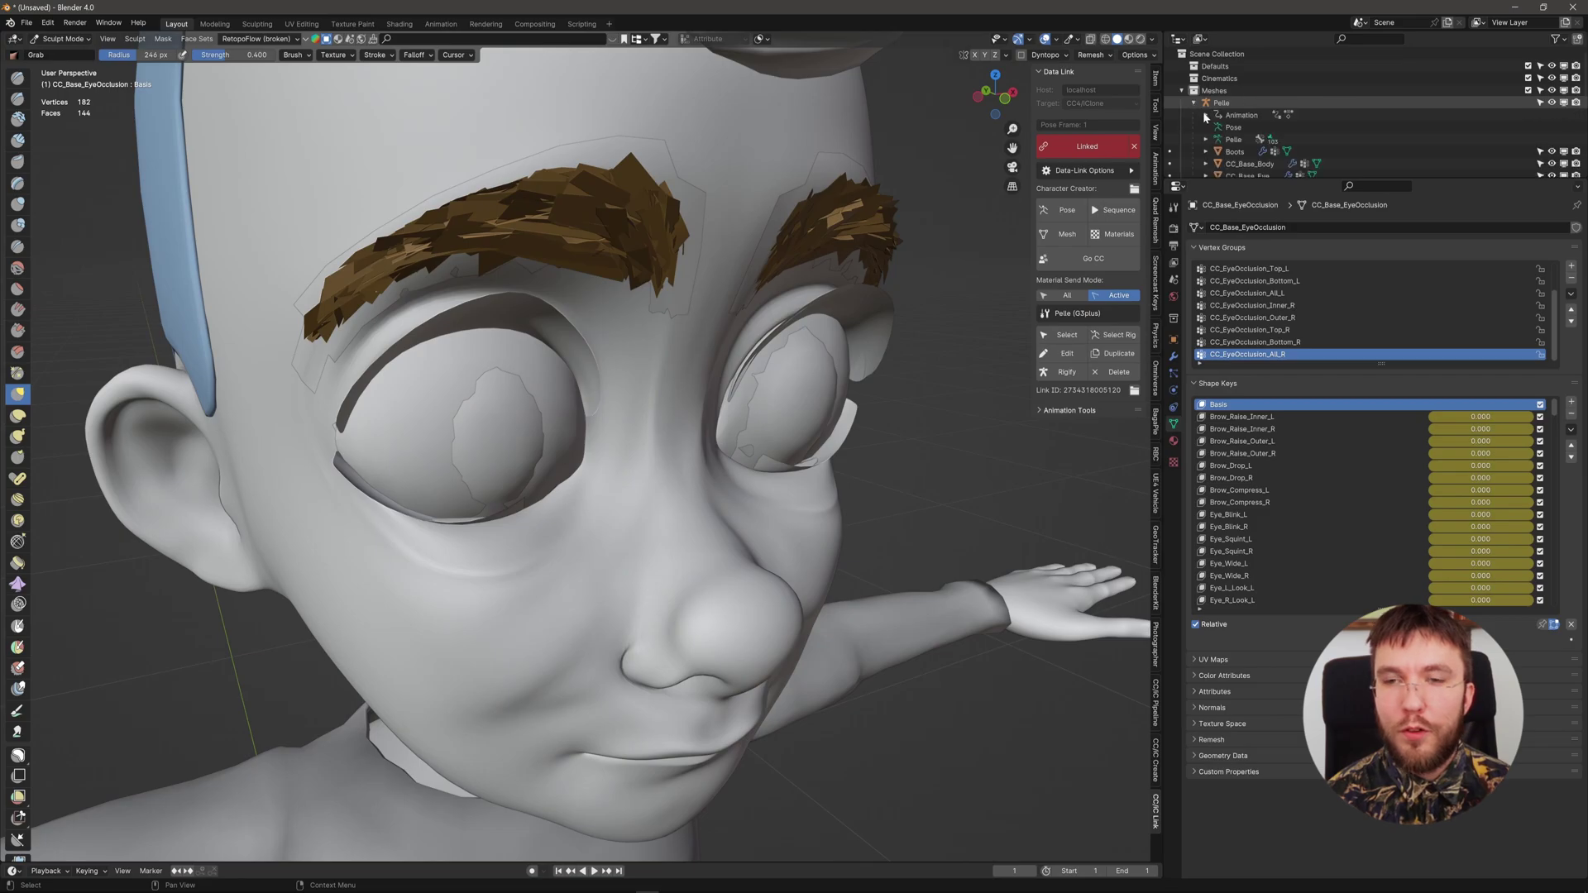
scroll(1241, 155, down, 1)
scroll(1241, 156, down, 3)
click(1257, 87)
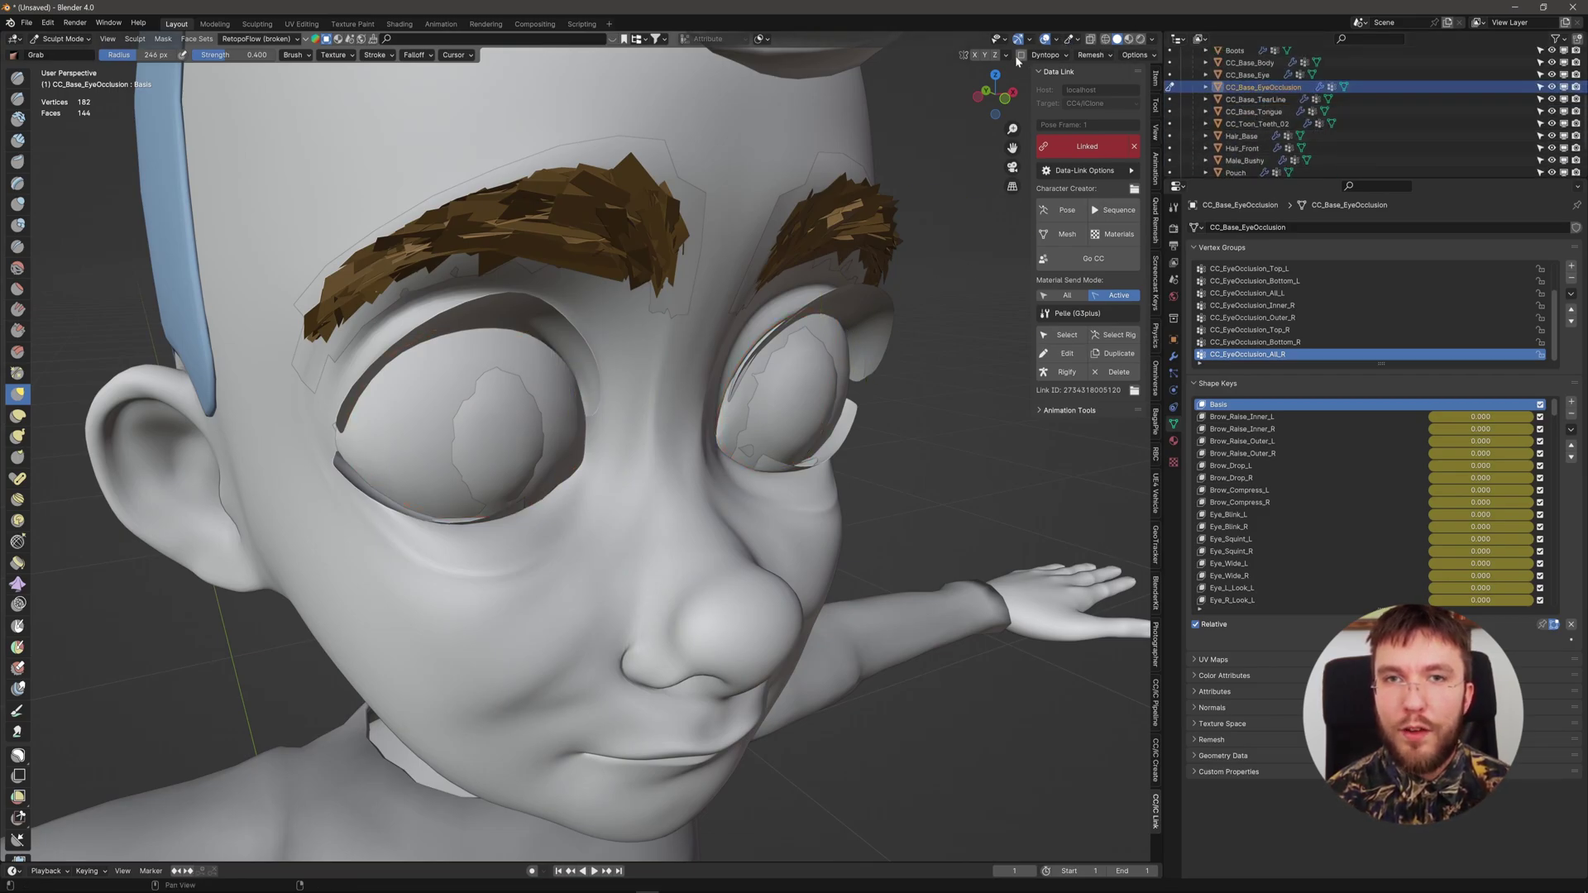
- Enable X-axis symmetry and reshape CC_Base_EyeOcclusion around the character's right eye with the Grab brush to follow the lids
click(975, 55)
middle_drag(562, 450, 496, 434)
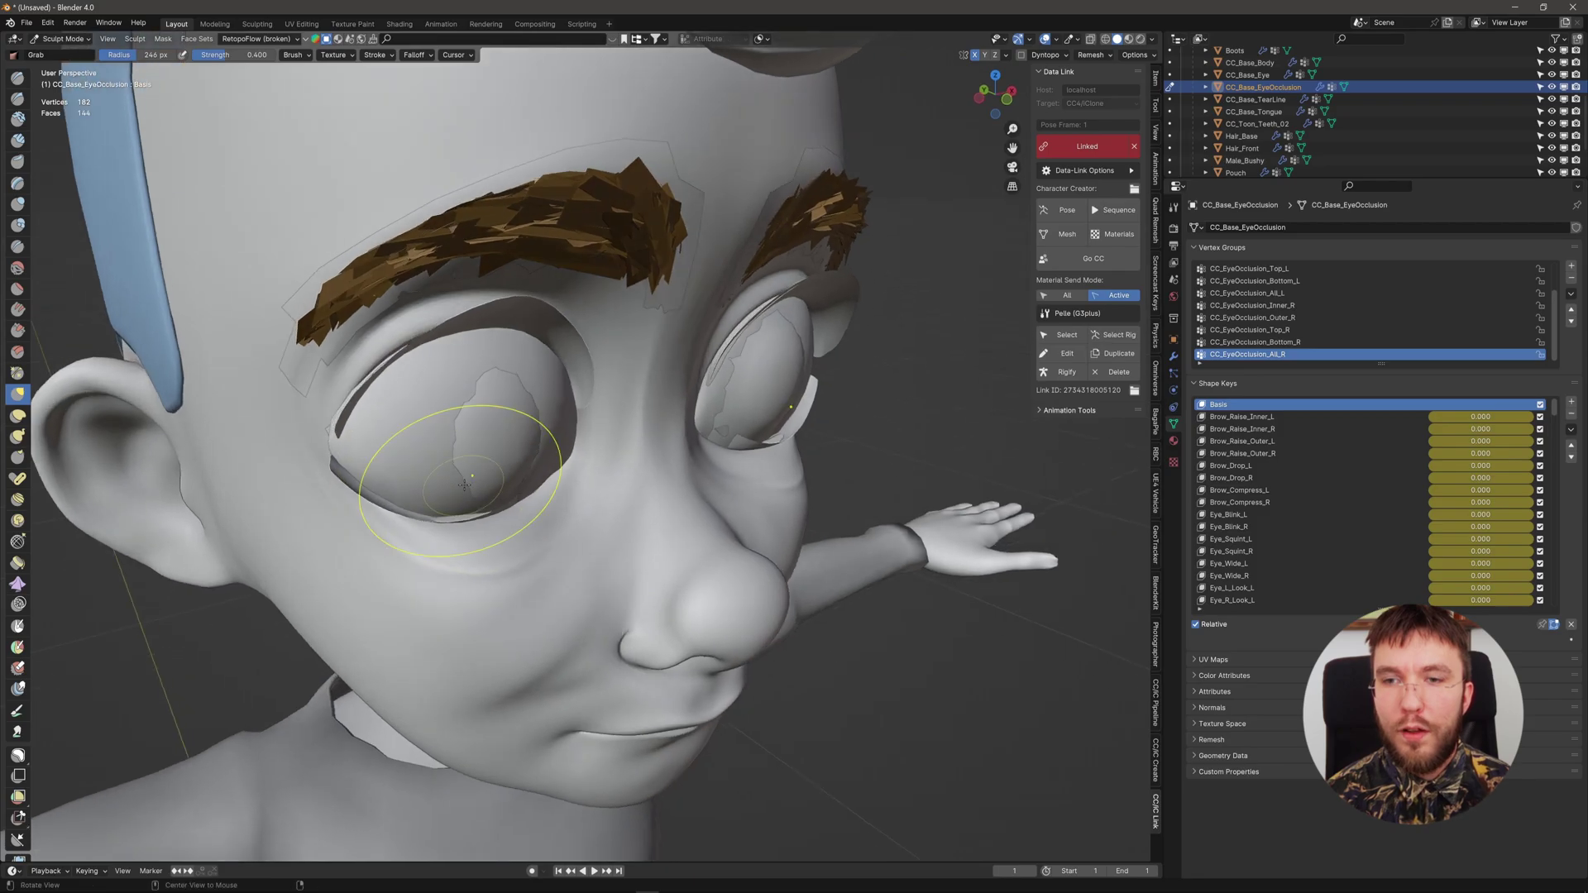
drag(492, 432, 501, 423)
middle_drag(504, 406, 552, 405)
mouse_move(495, 401)
mouse_down()
mouse_move(510, 403)
mouse_move(496, 483)
mouse_up()
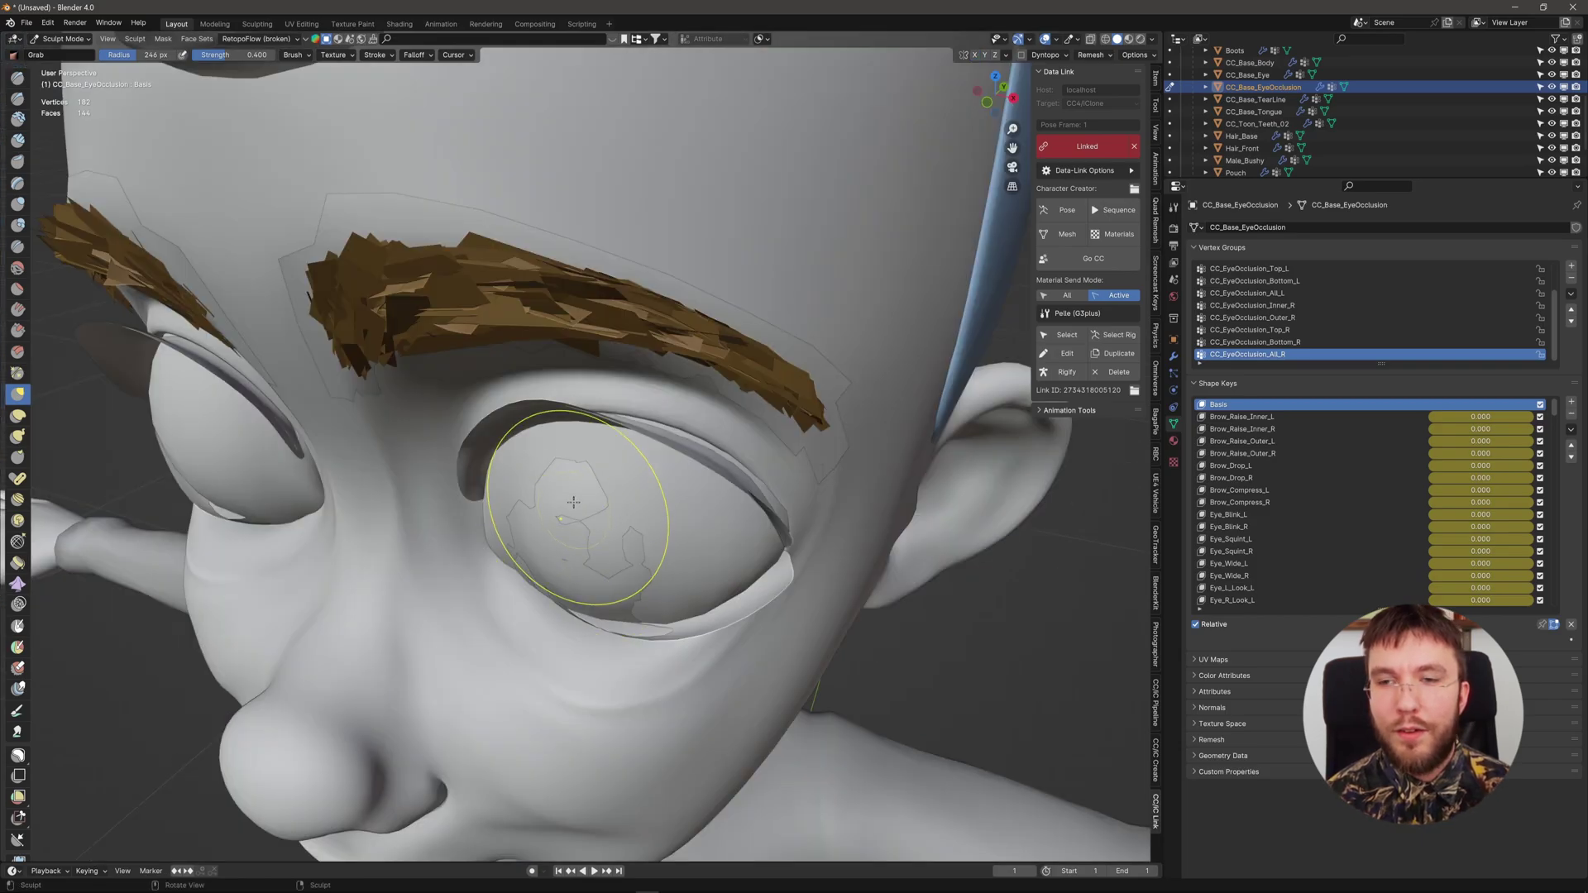
- Grab the lower edge of CC_Base_EyeOcclusion at the character's left eye and tuck it behind the lower eyelid
mouse_move(572, 505)
mouse_down()
mouse_move(539, 550)
mouse_move(591, 538)
mouse_move(584, 498)
mouse_up()
drag(629, 585, 626, 584)
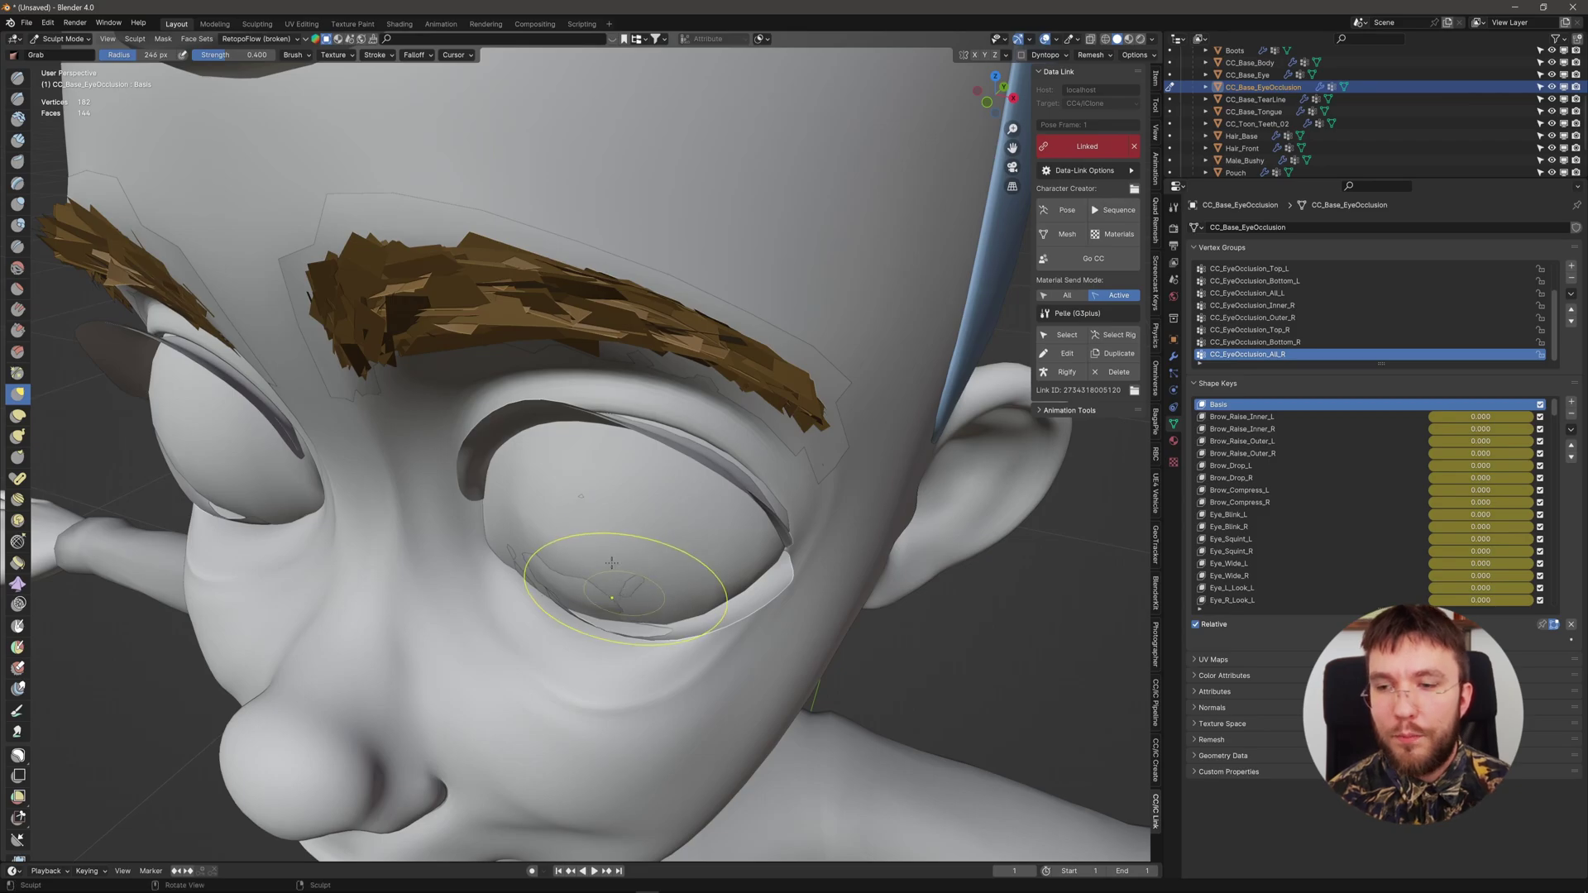
drag(593, 503, 586, 504)
middle_drag(650, 579, 578, 525)
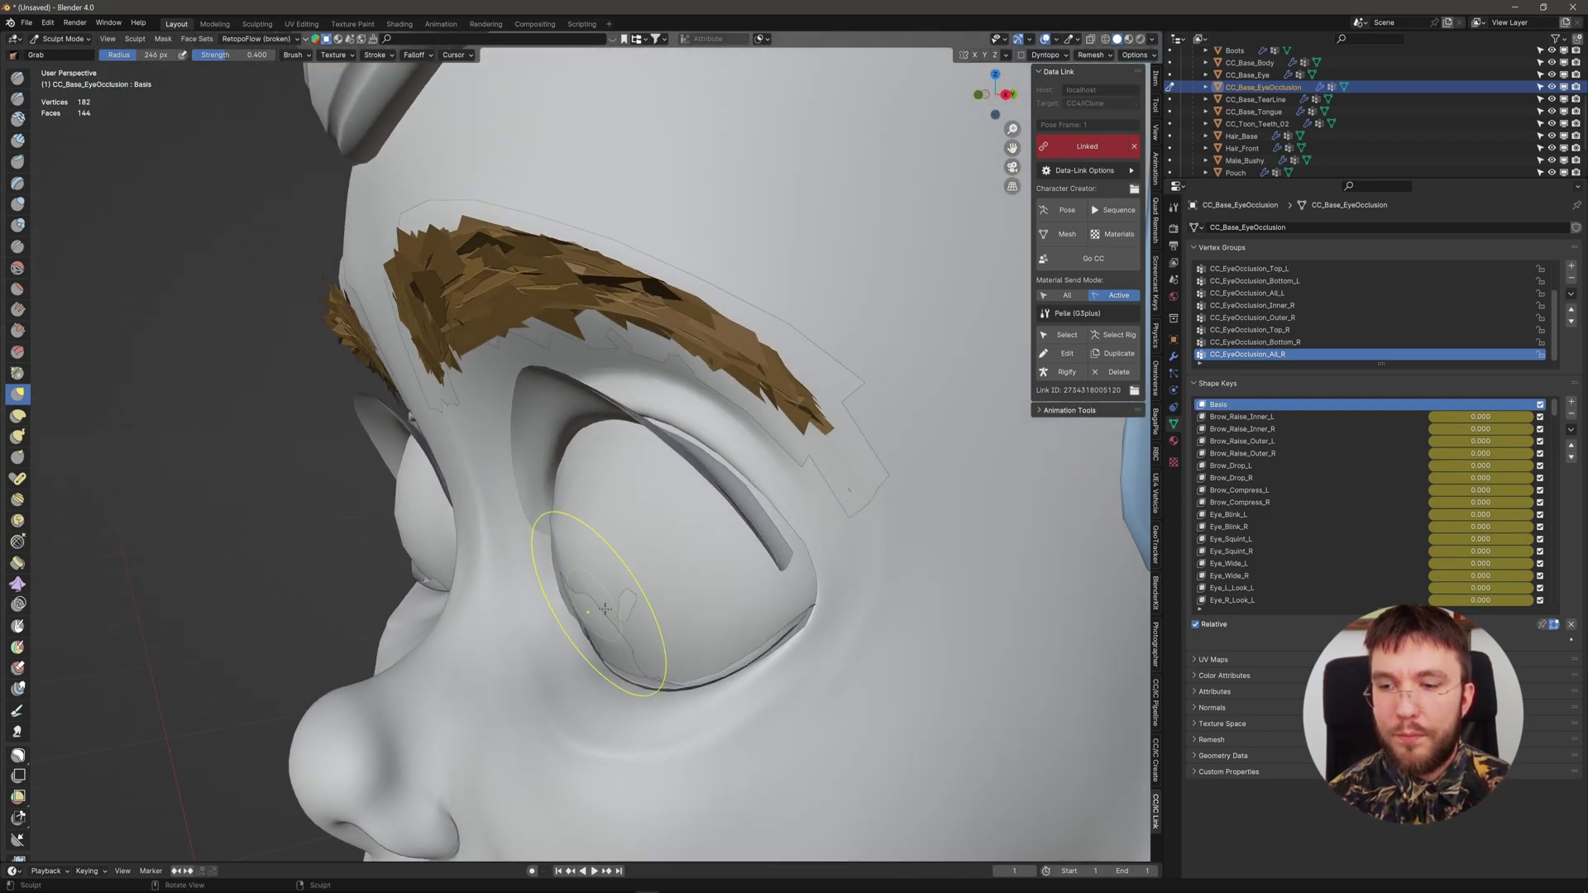
drag(609, 611, 600, 617)
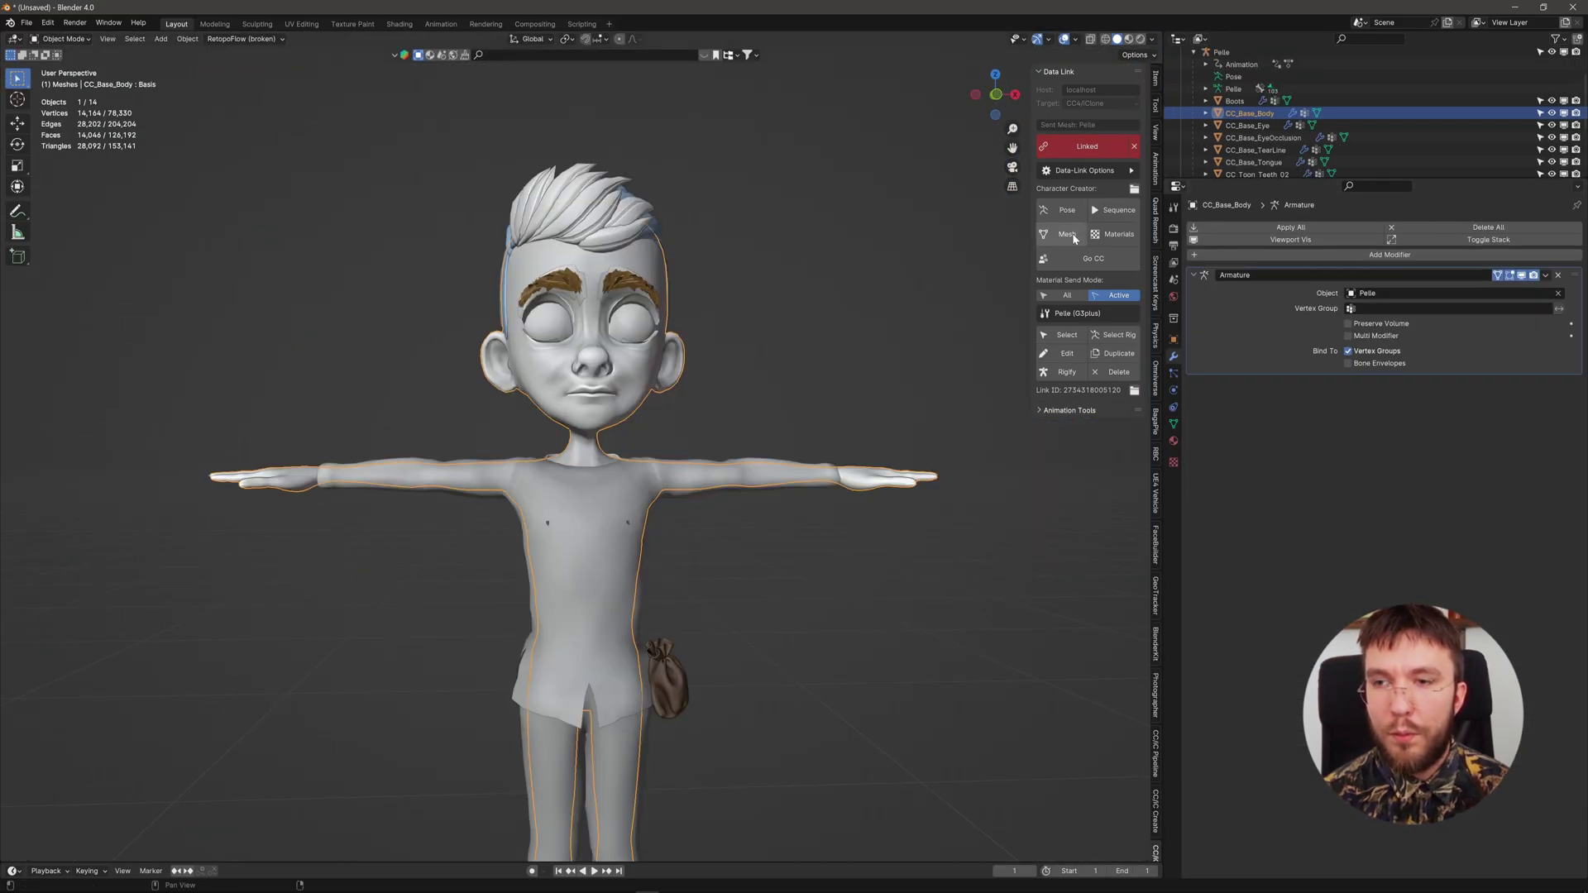
- Send the CC_Base_Body mesh from Blender to Character Creator through Data Link and inspect the face there
click(1066, 240)
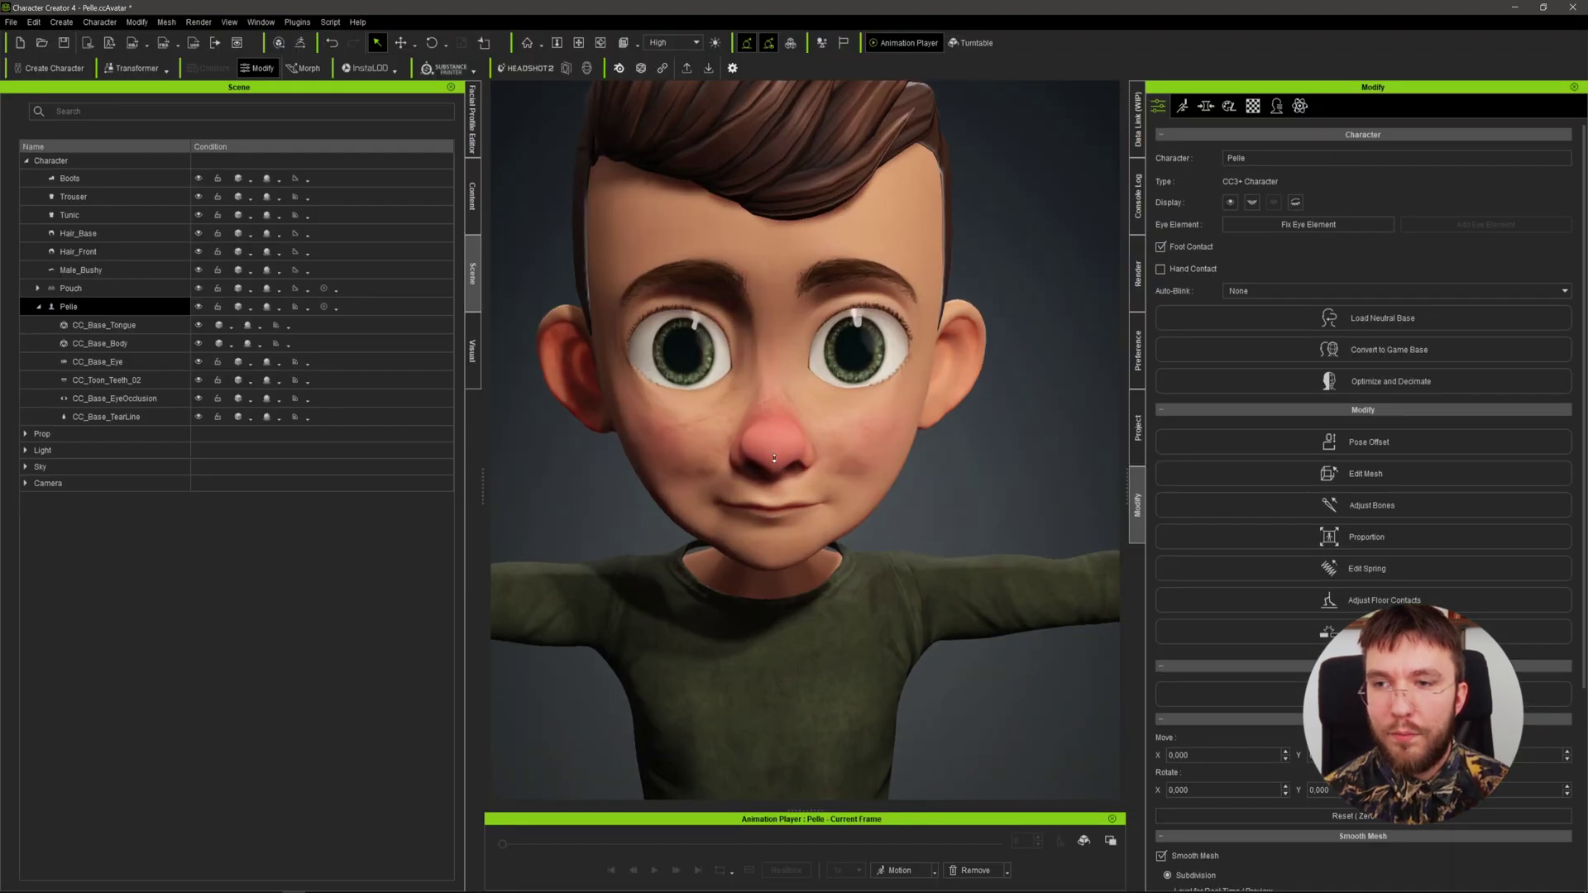
scroll(771, 458, up, 5)
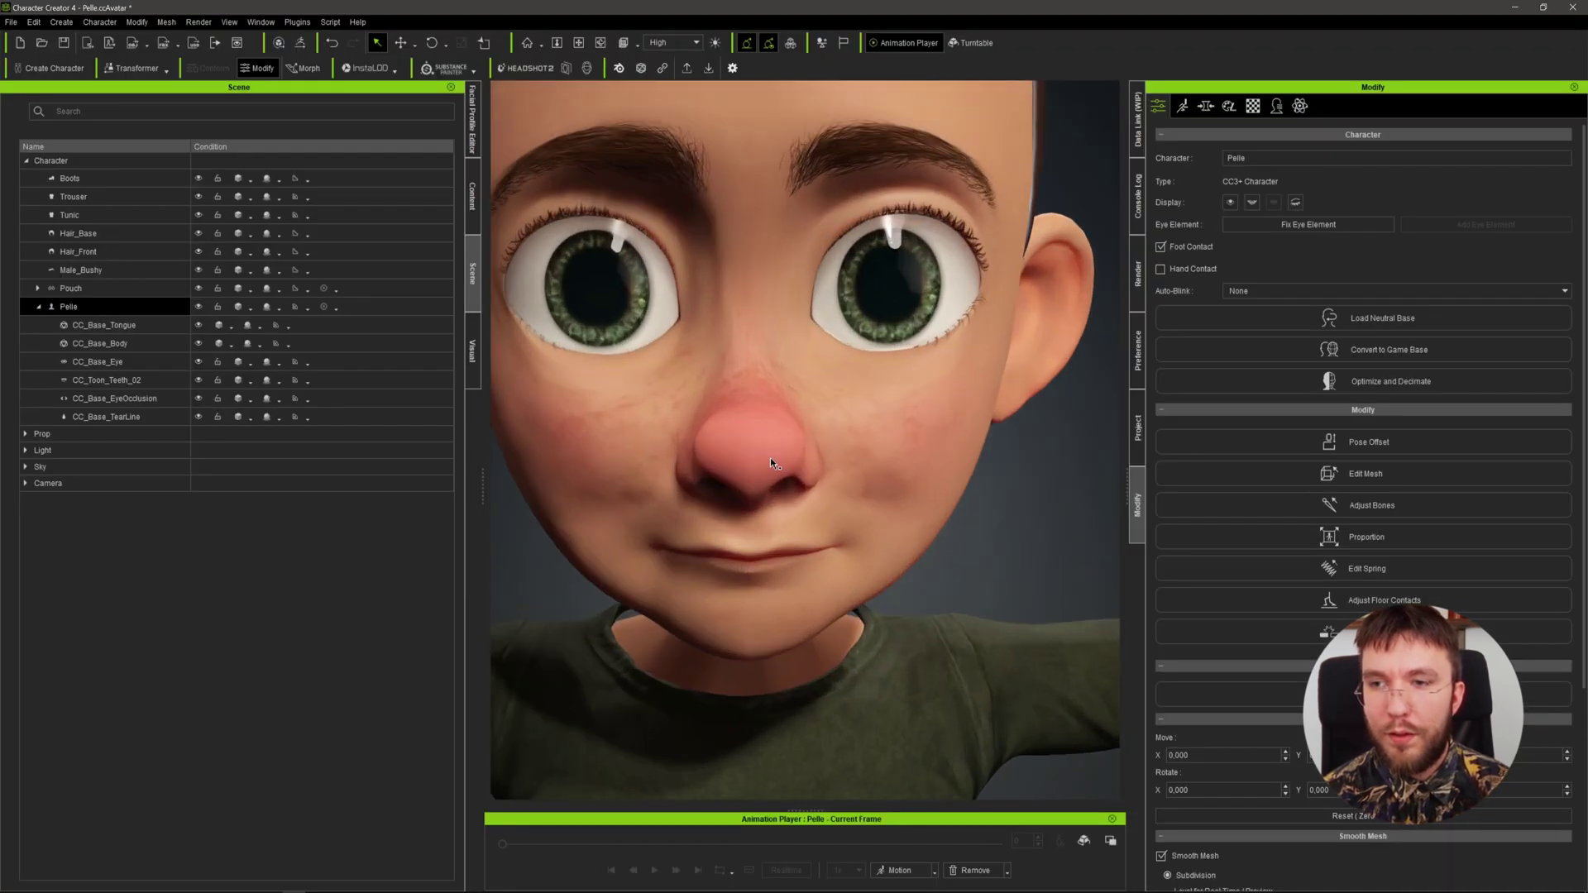
right_drag(831, 580, 926, 538)
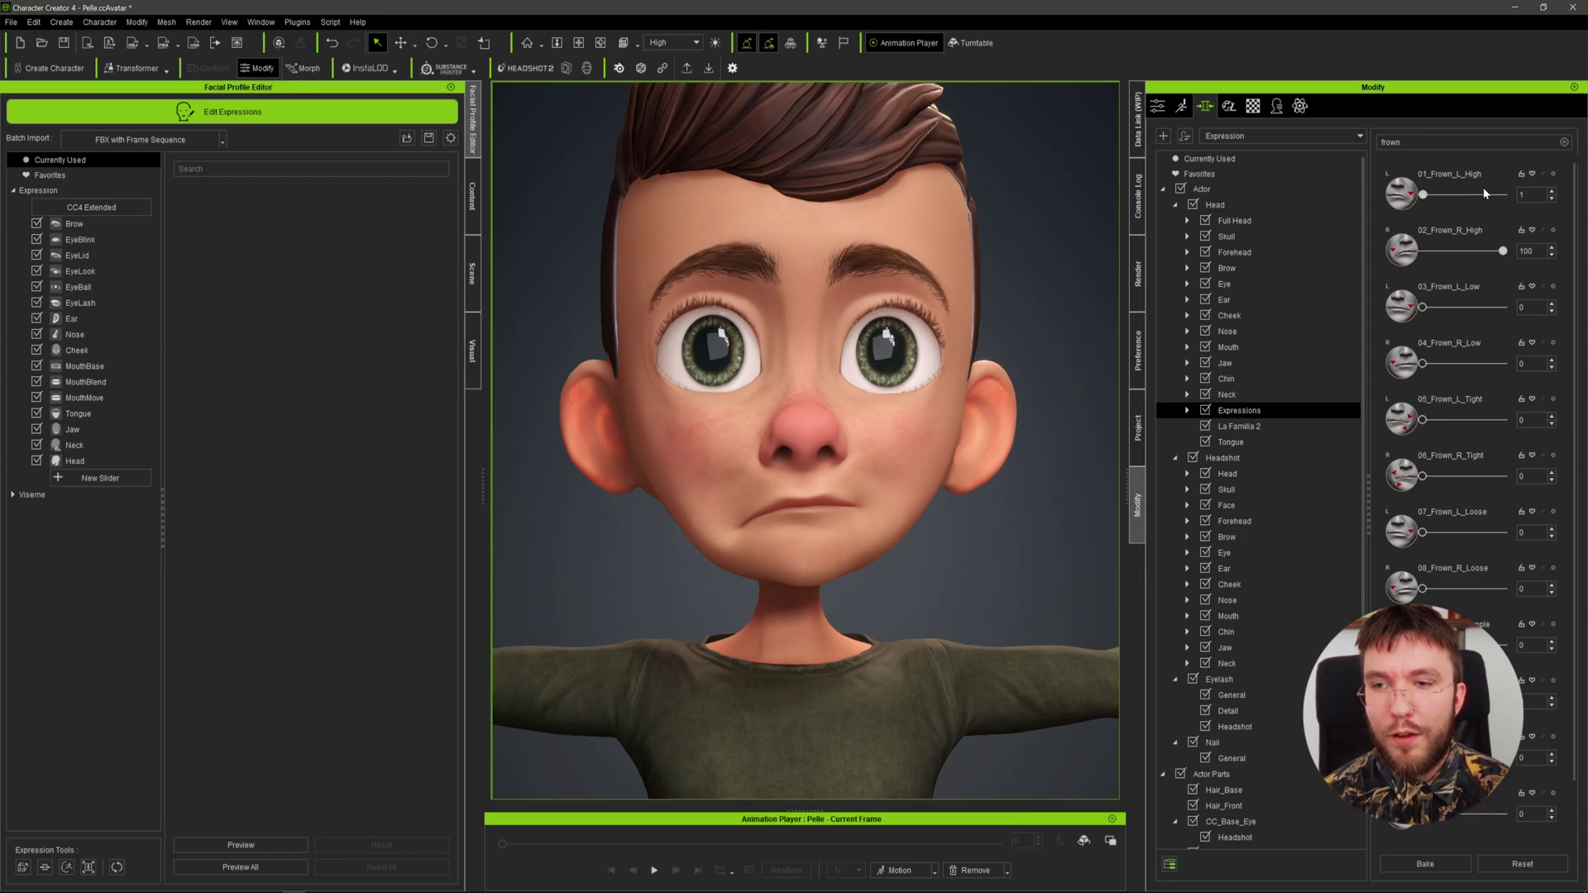
- Return the 01_Frown_L_High and 02_Frown_R_High morphs to 0 and show the MouthBase expression sliders in the Facial Profile Editor
drag(1484, 194, 1419, 200)
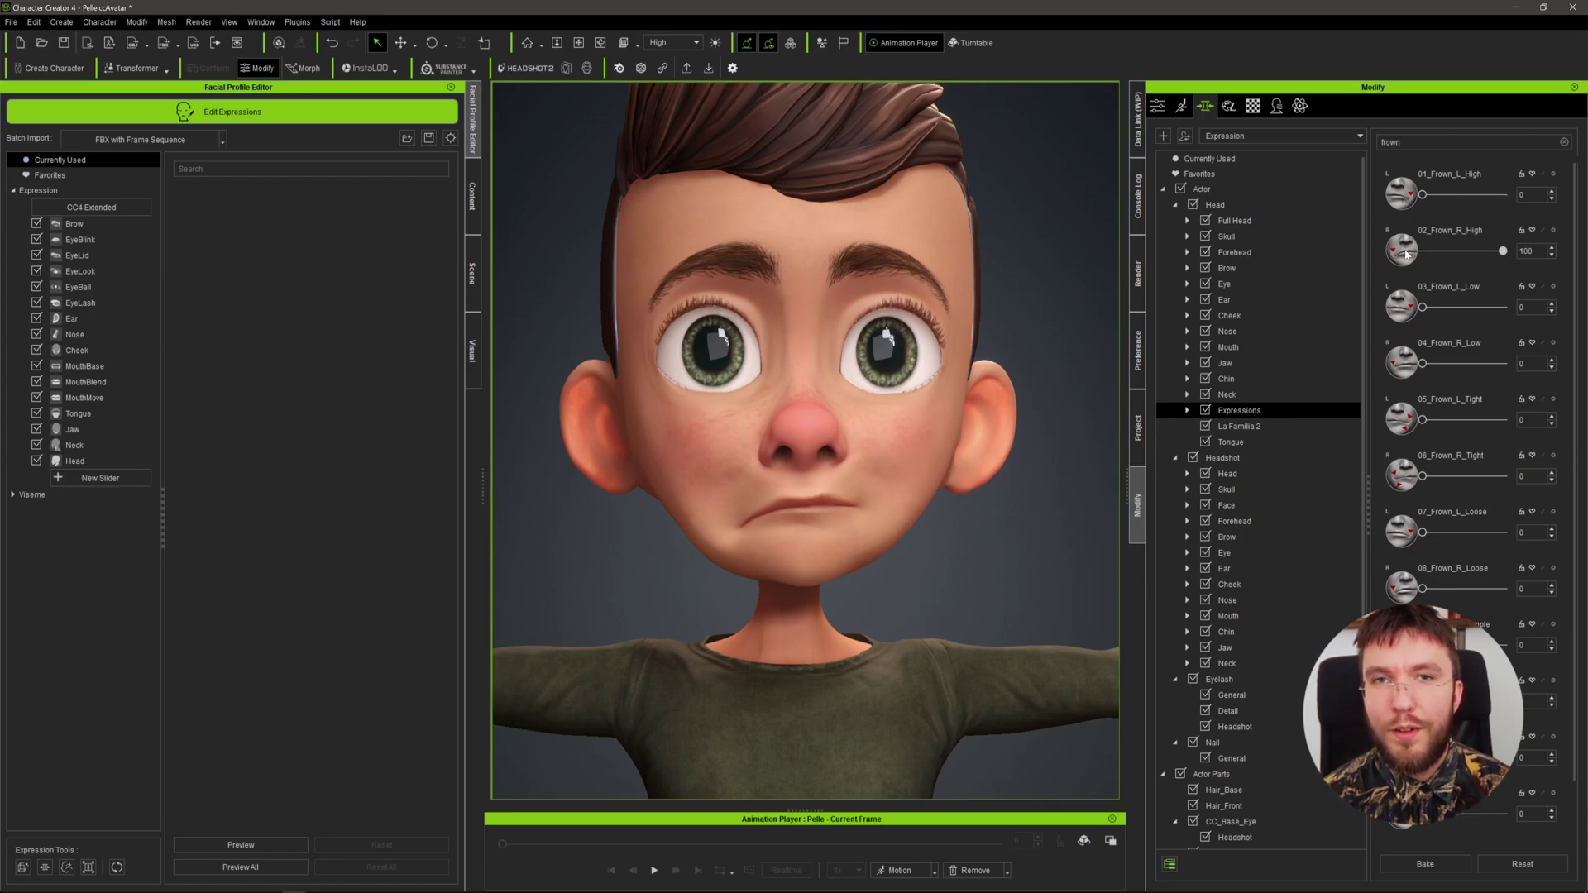
click(98, 364)
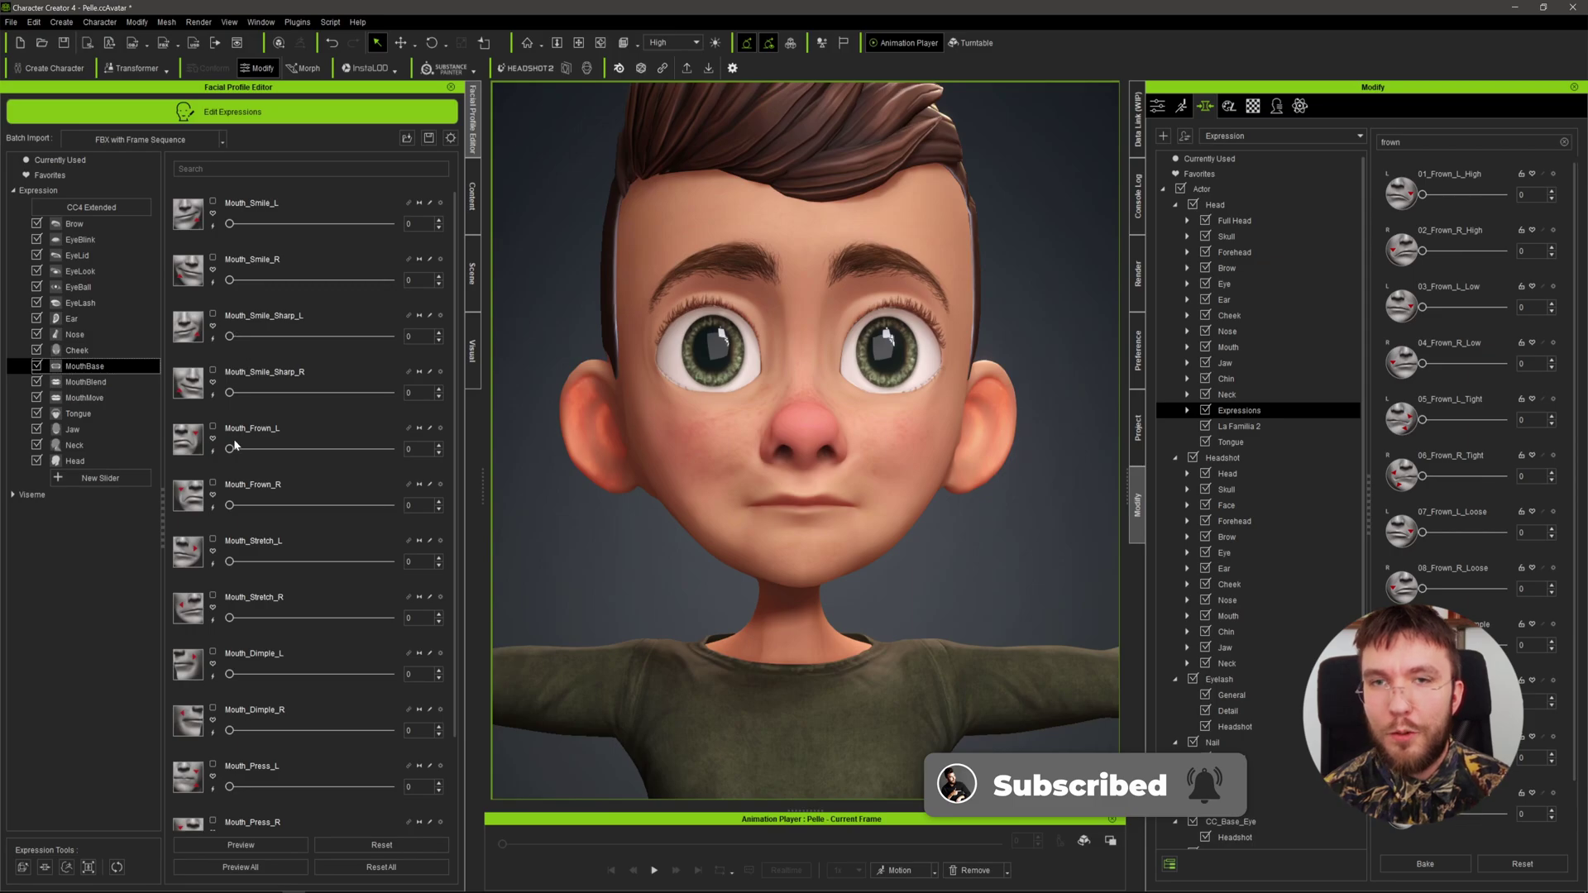